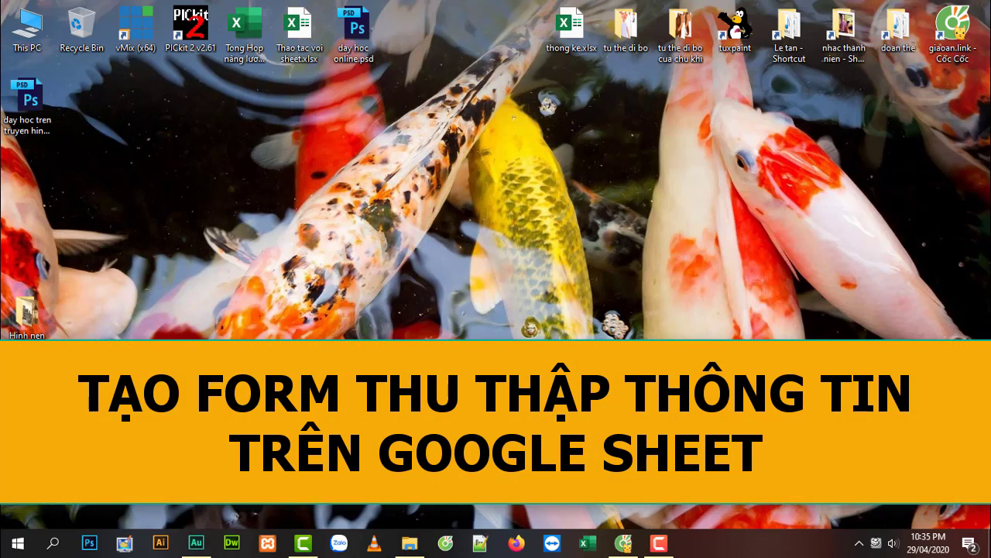
Step: Launch Cốc Cốc from the taskbar and load google.com by entering g
click(625, 543)
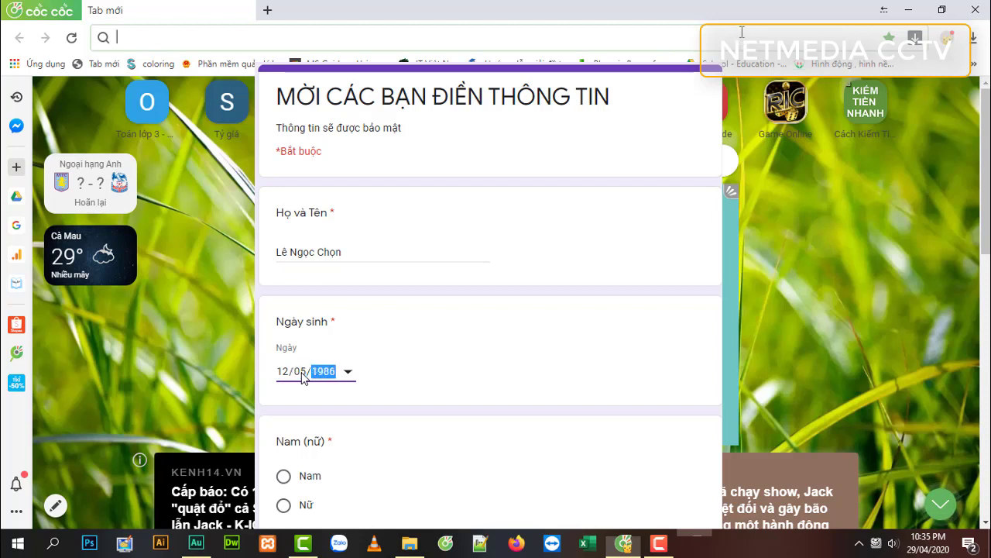
text(go)
key(Return)
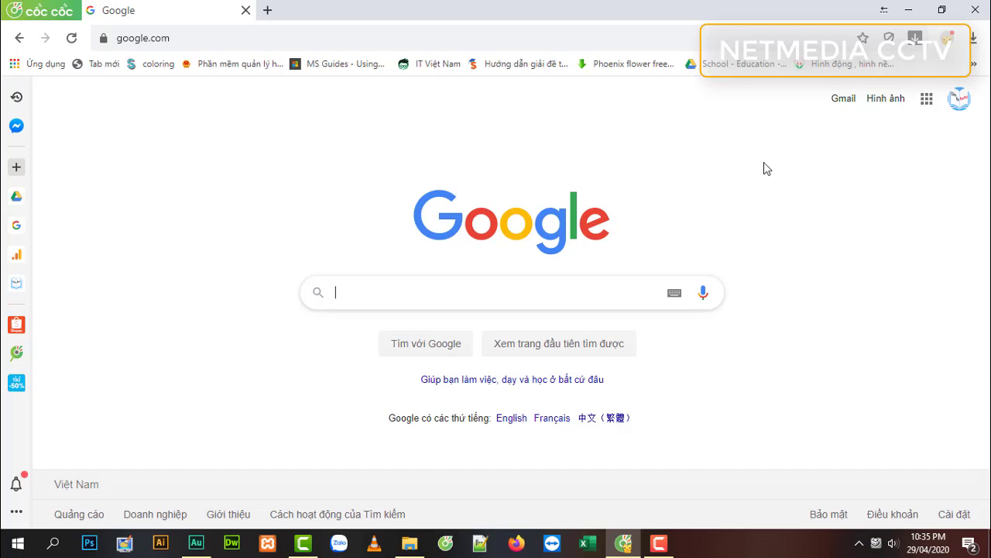
Step: Go to Trang tính through the Google apps grid and start a blank Trống spreadsheet
click(926, 103)
scroll(833, 310, down, 2)
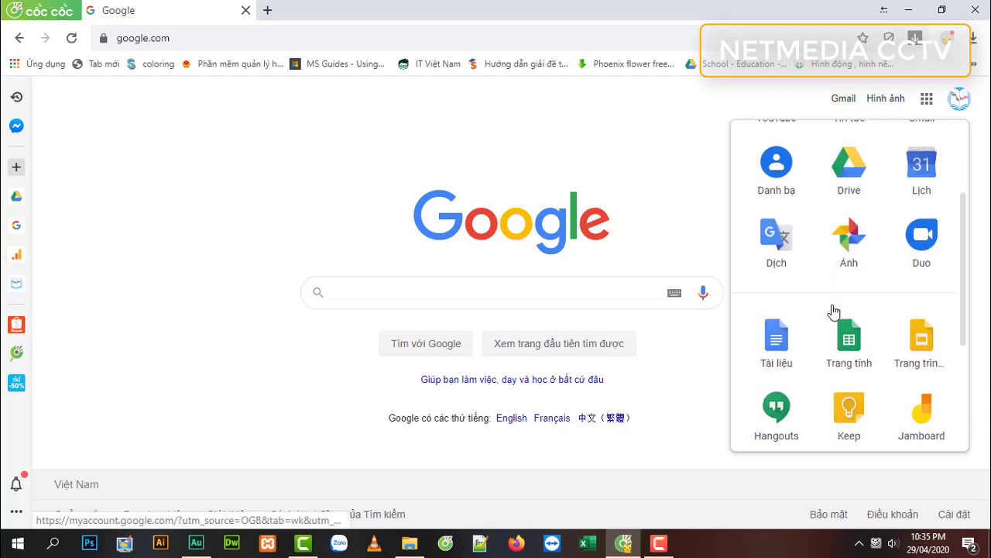
click(857, 344)
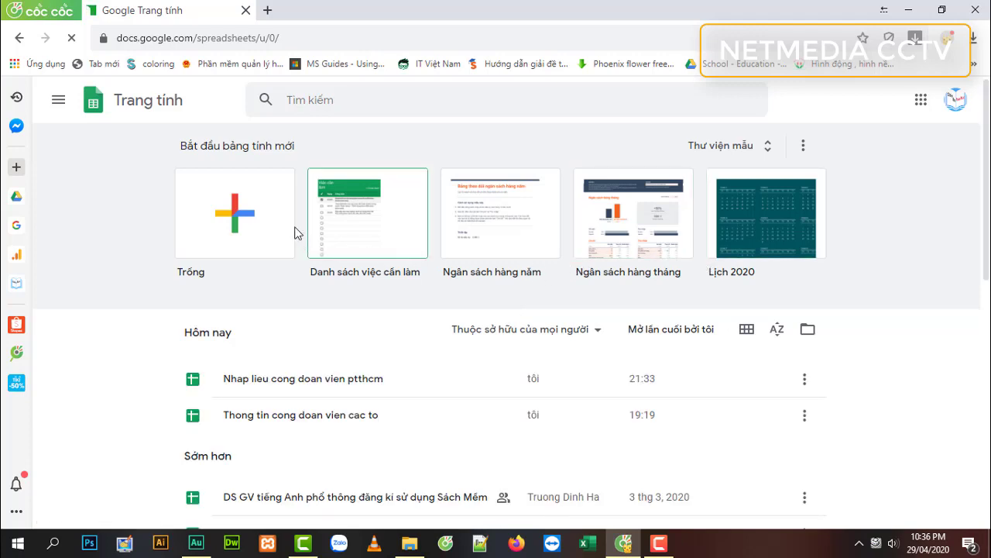
click(245, 213)
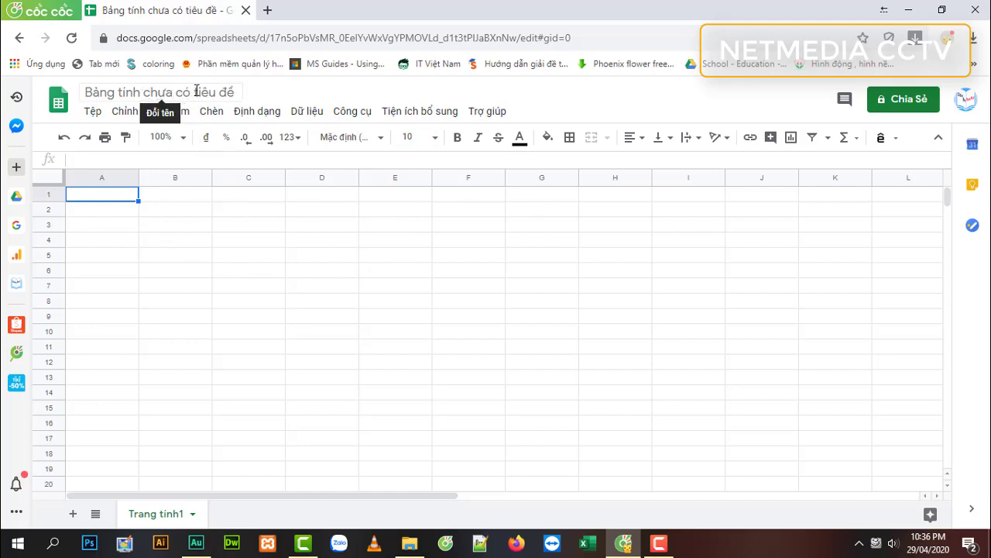
Step: Rename the untitled spreadsheet to 'Vi du Thu thap thong tin'
click(174, 92)
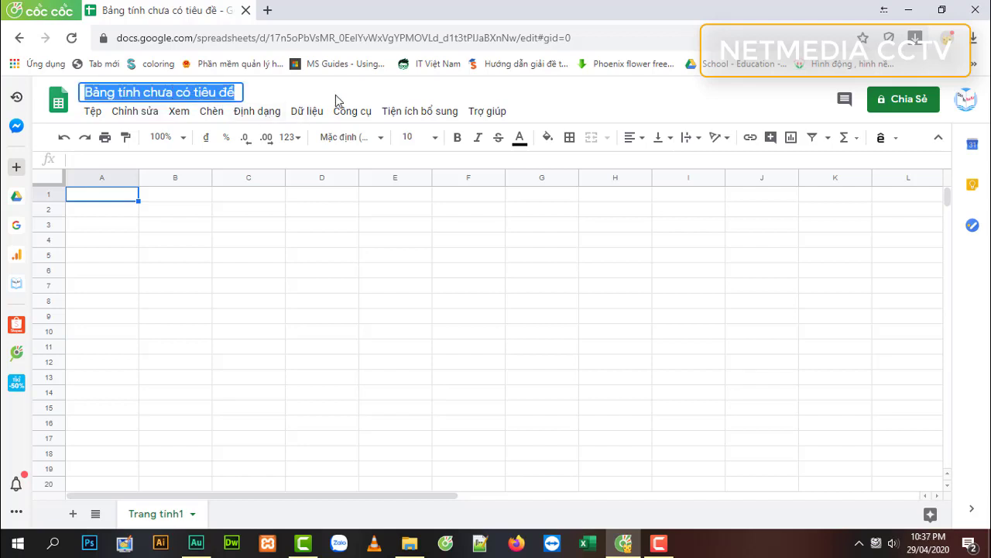
text(V)
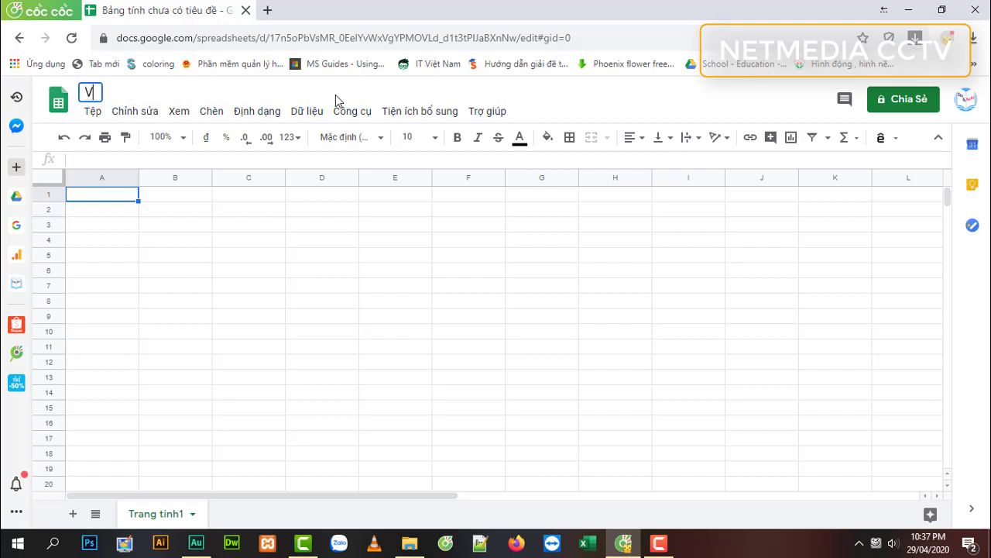
text(i du Thu thap t)
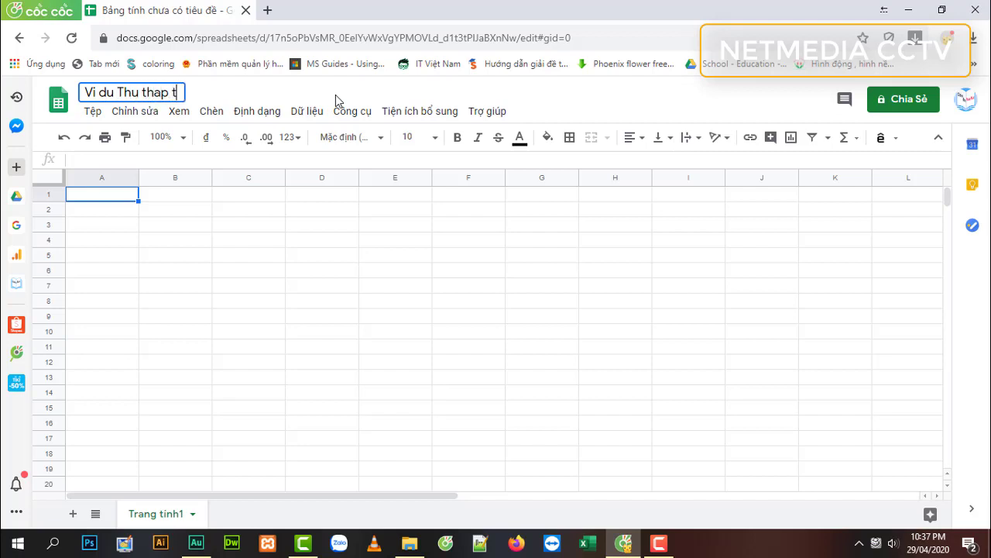
text(hong tin)
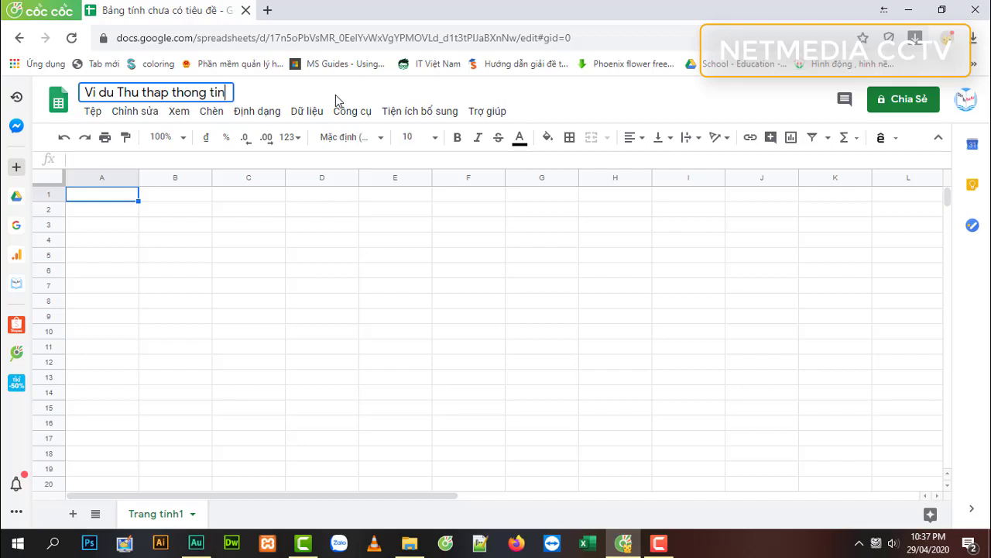
click(615, 104)
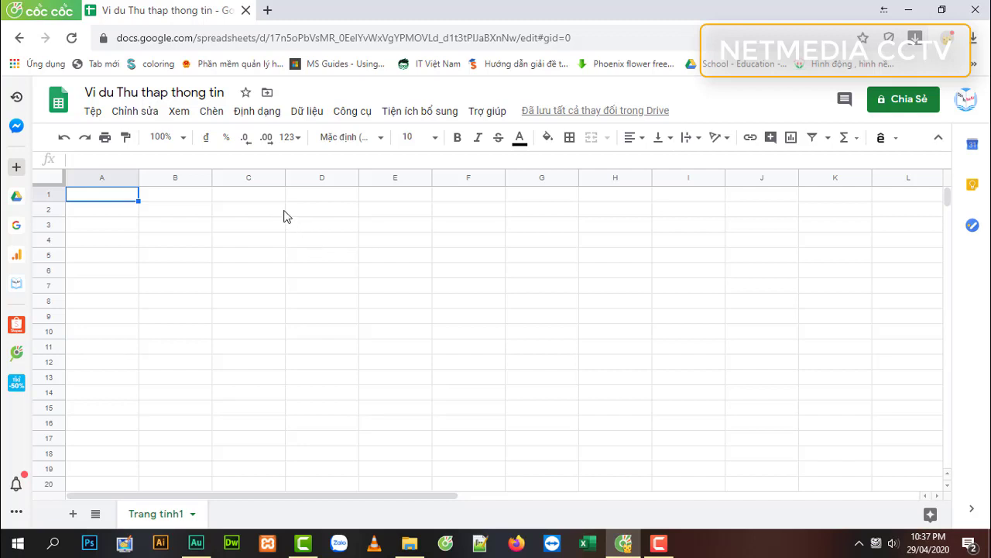
Step: Insert a linked form via Chèn > Biểu mẫu in the spreadsheet
click(212, 111)
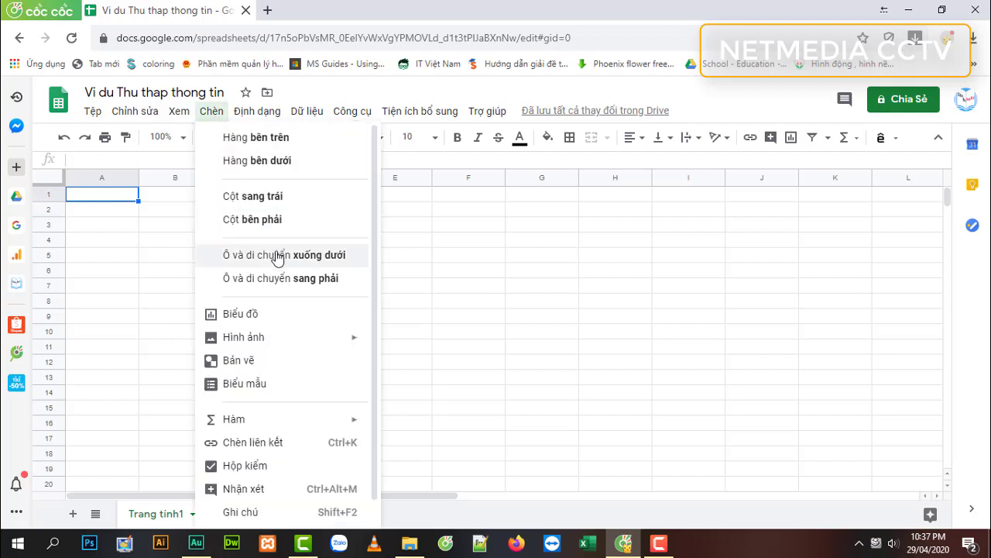
scroll(304, 254, down, 1)
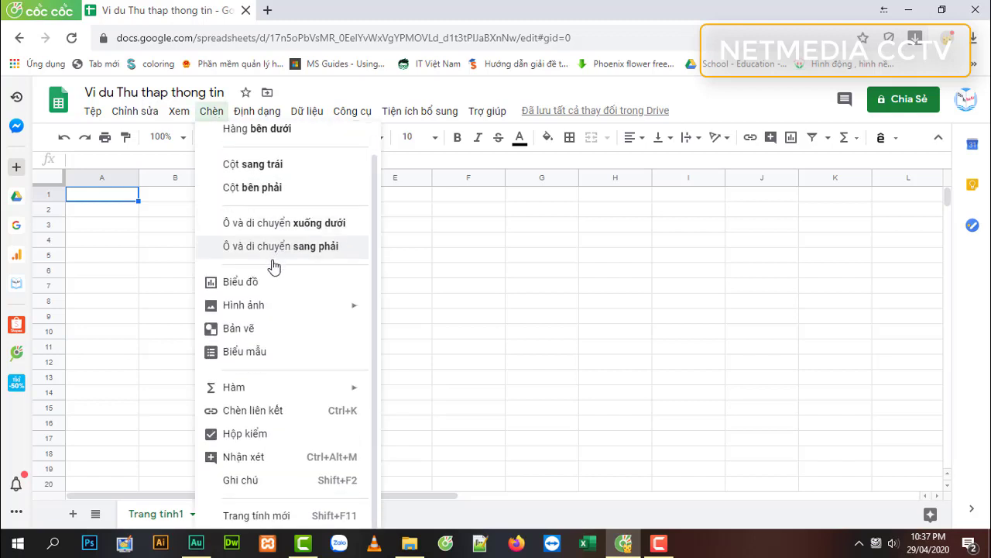
click(241, 355)
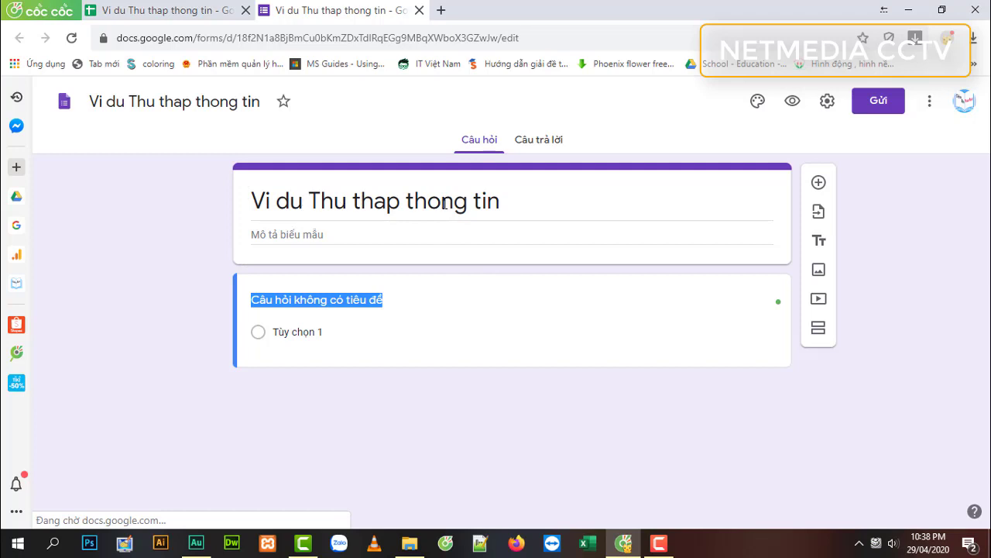
Step: Replace the form title with 'MỜI CÁC BẠN ĐIỀN THÔNG TIN'
triple_click(343, 206)
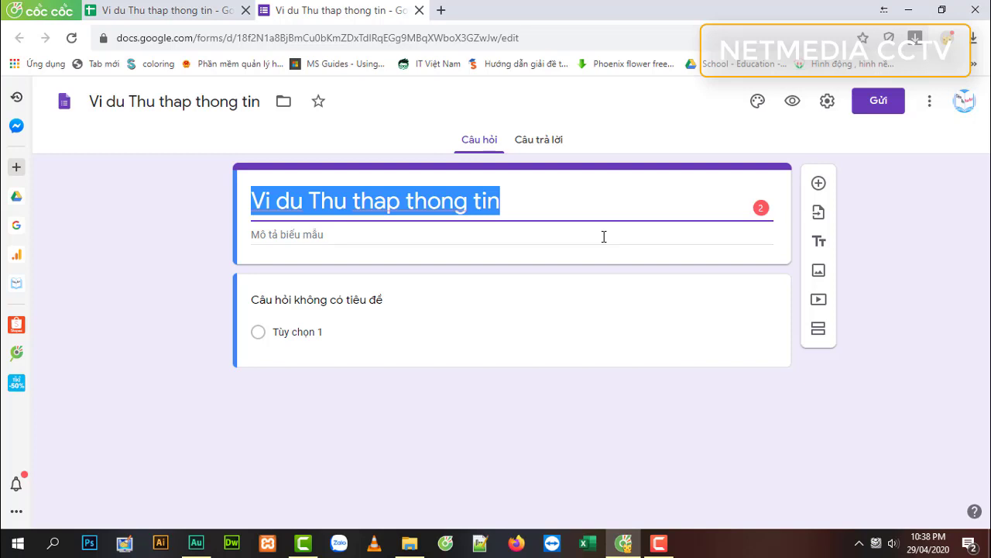
text(MỜI CÁC)
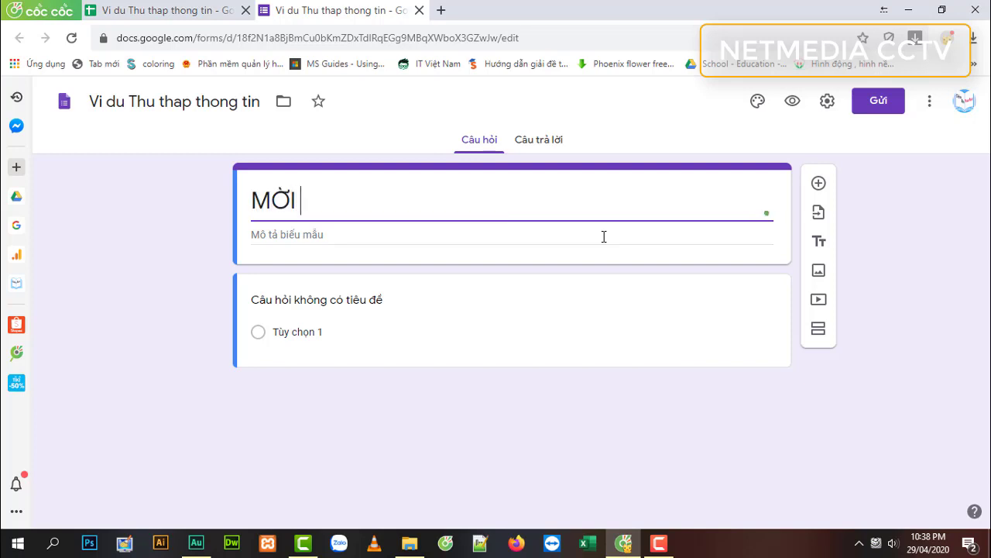
text(ẠN)
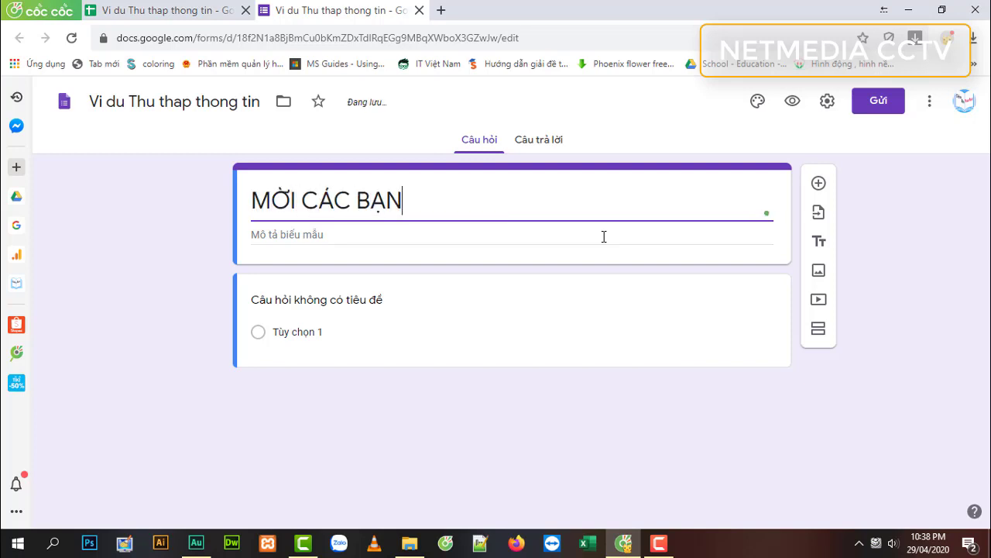
text( ĐIÊN THÔNG)
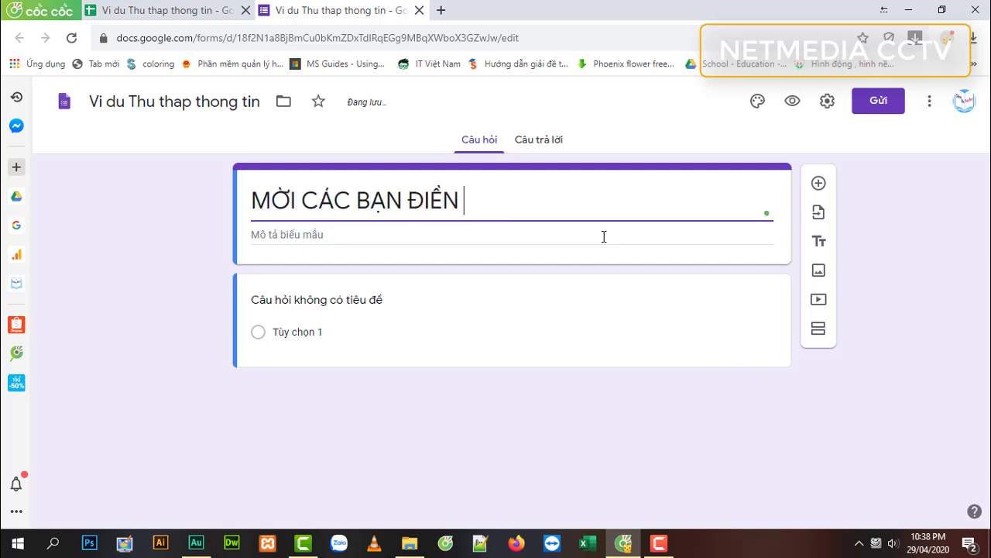
text( TIN)
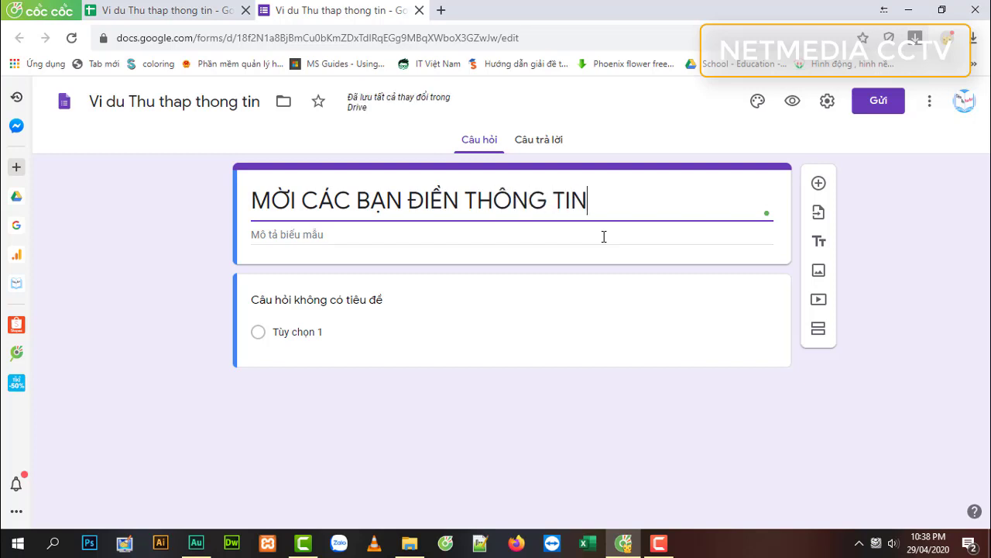
Step: Add the form description 'Thông tin sẽ được bảo mật'
click(568, 234)
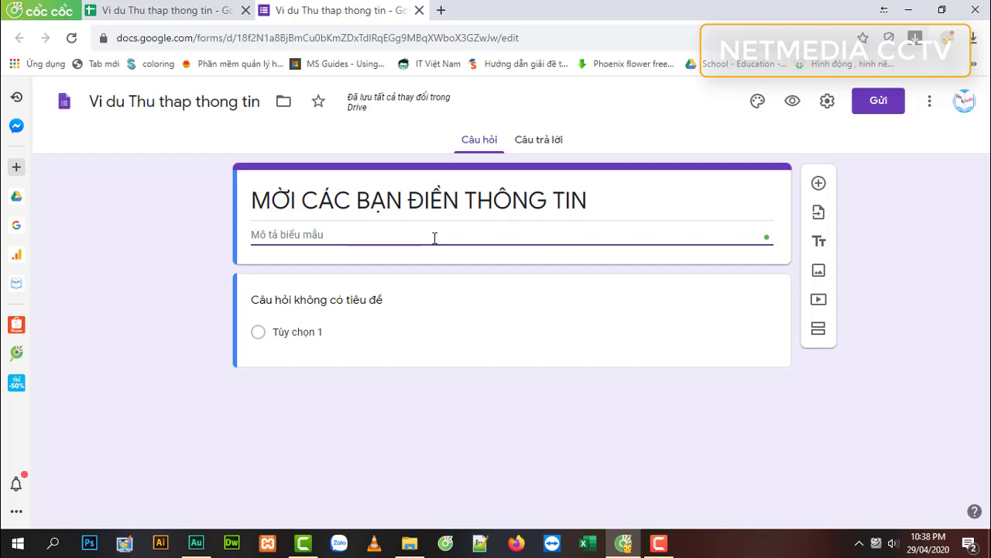
text(Thôn)
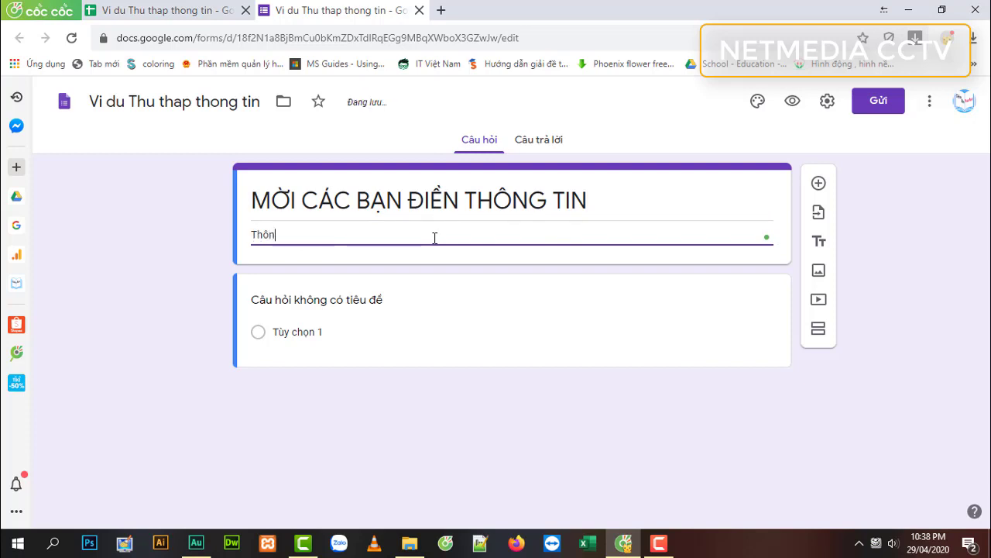
text(g tin sẽ được bảo mật)
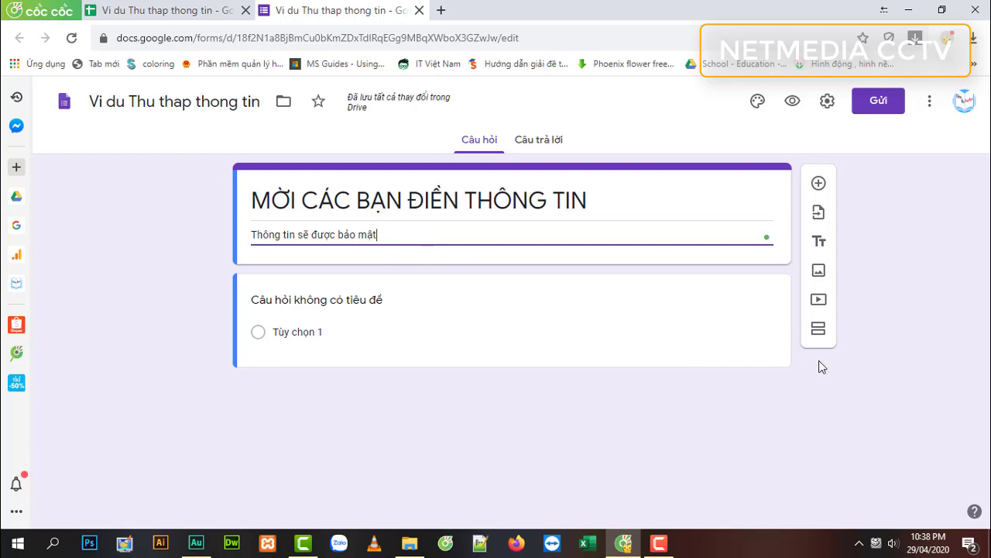
click(845, 397)
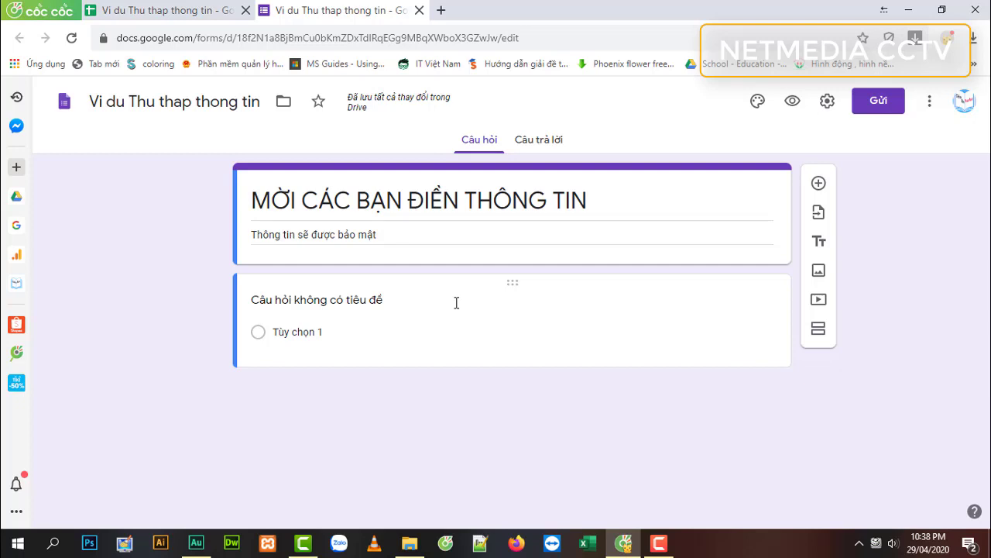
Step: Add a required Trả lời ngắn question 'Họ và Tên', then insert another question below
click(818, 185)
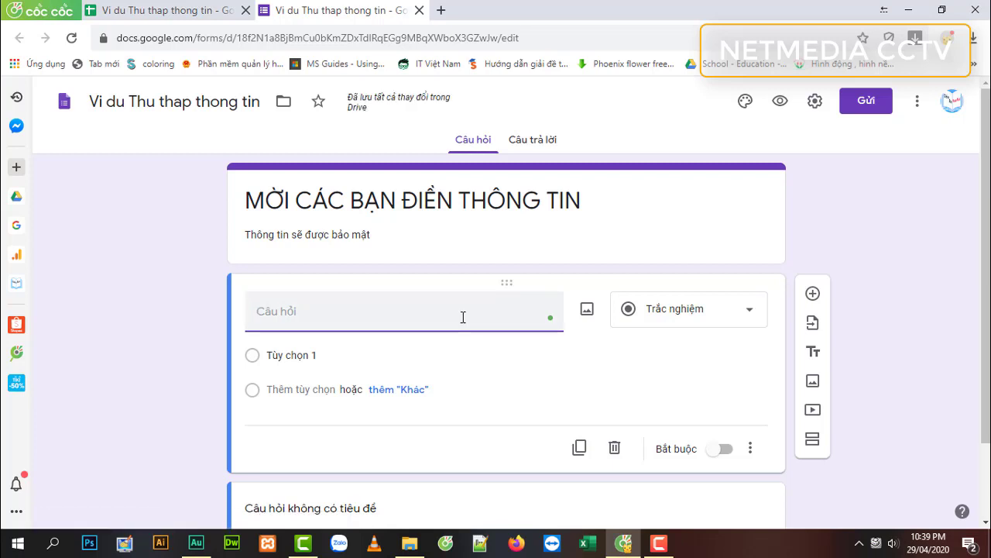
text(H)
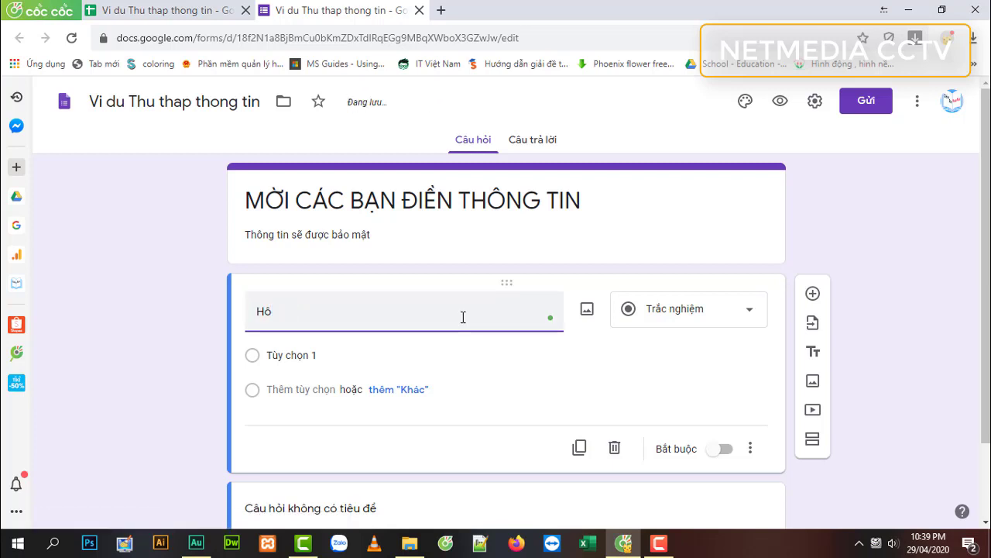
text(ọ và Tên)
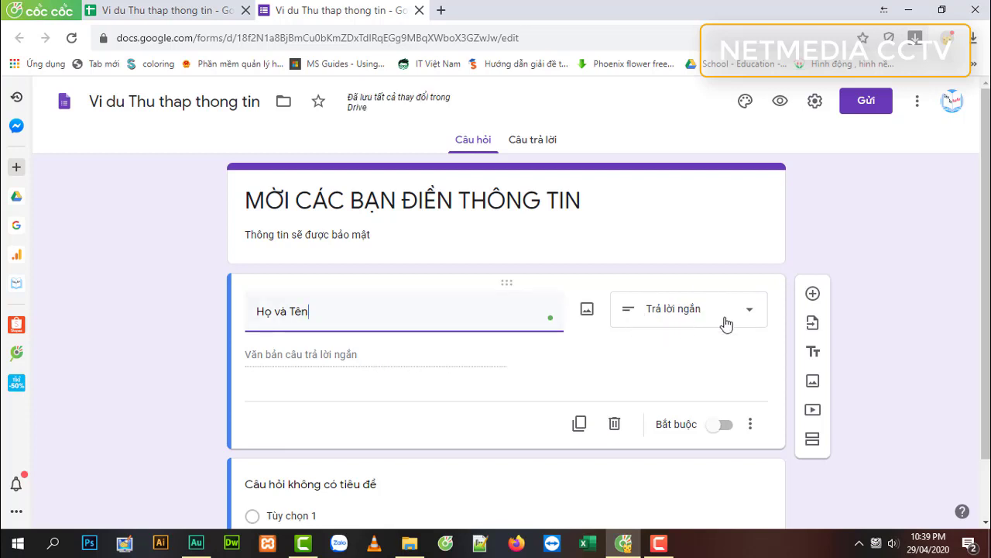
click(749, 316)
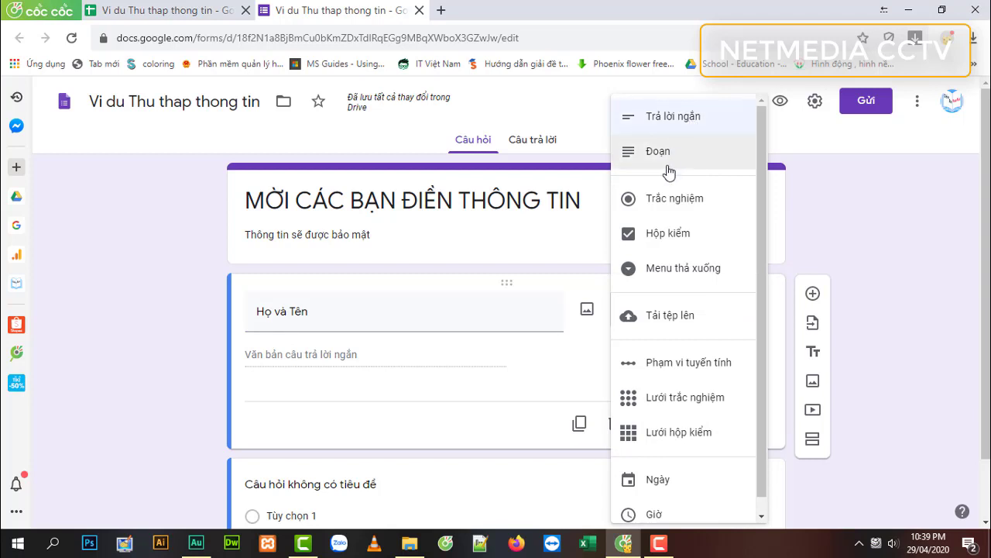
click(671, 121)
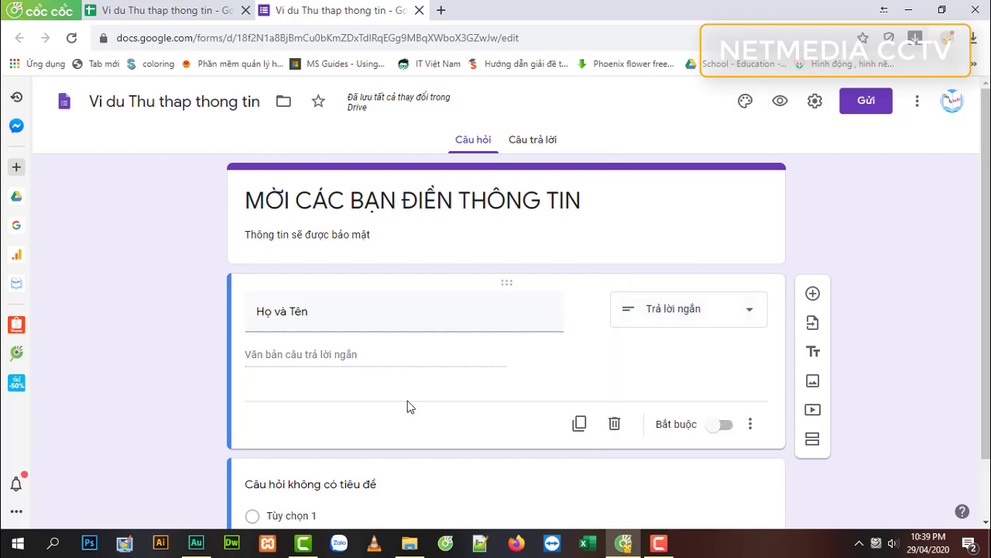
click(726, 430)
click(813, 296)
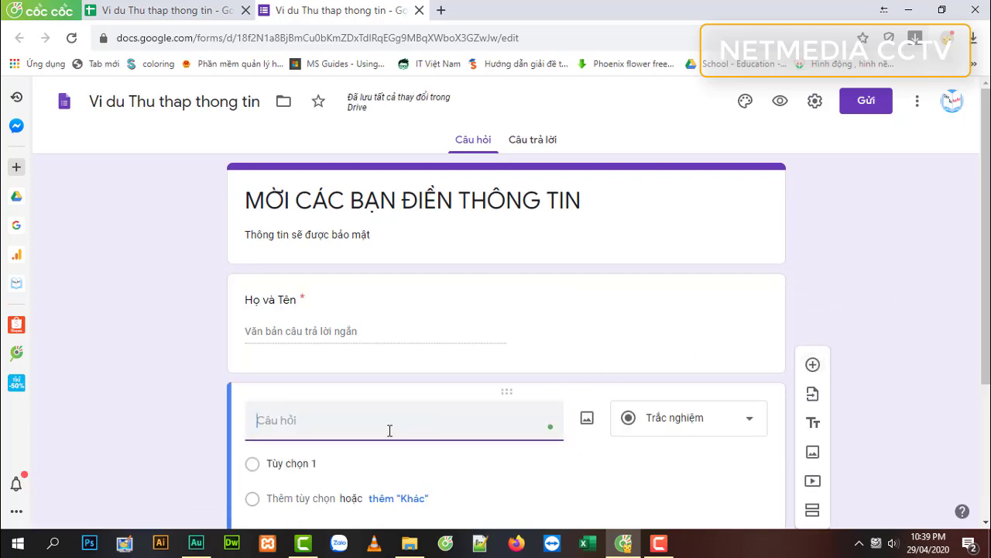
Step: Make the second question a required Ngày (date) question 'Ngày sinh', then add another question
text(Ngày sinh)
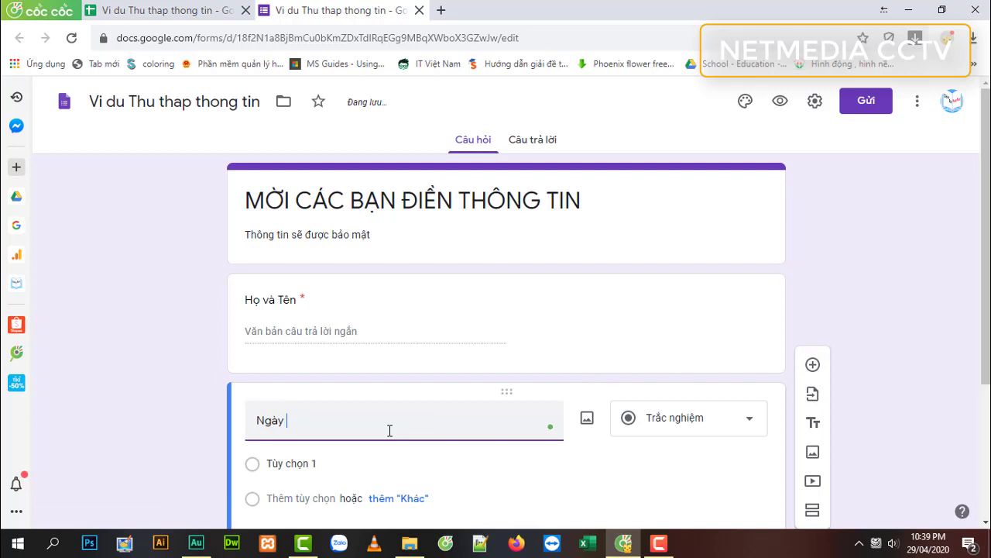
click(682, 422)
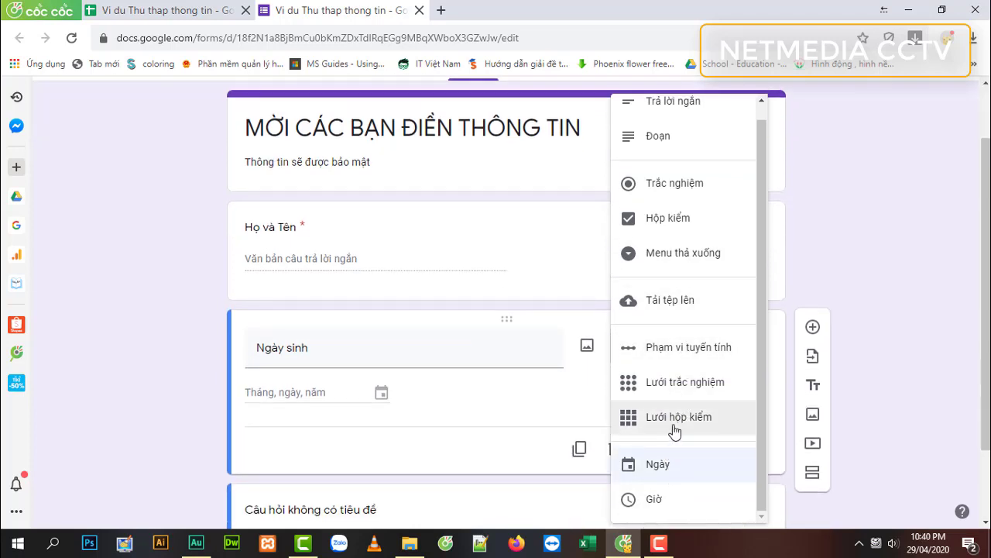
click(658, 464)
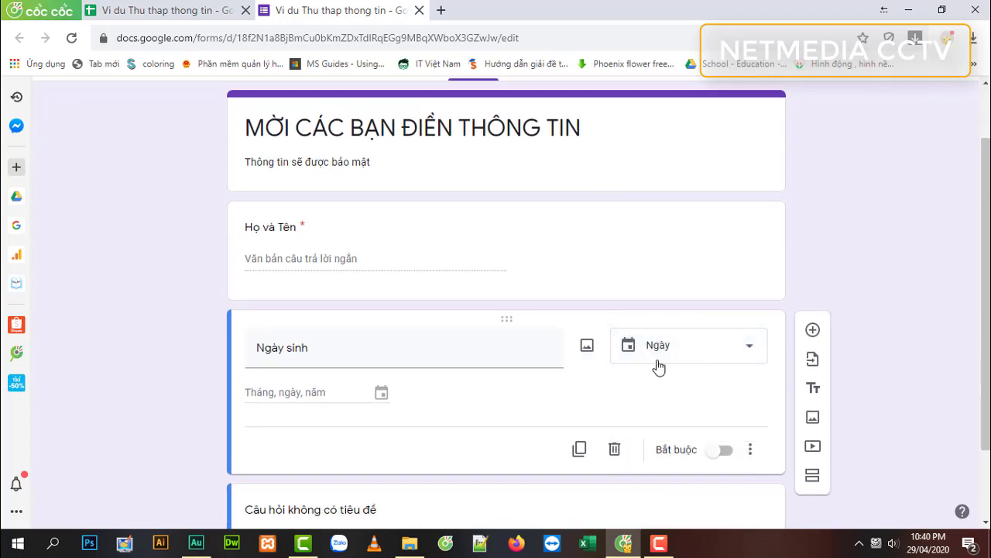
click(721, 450)
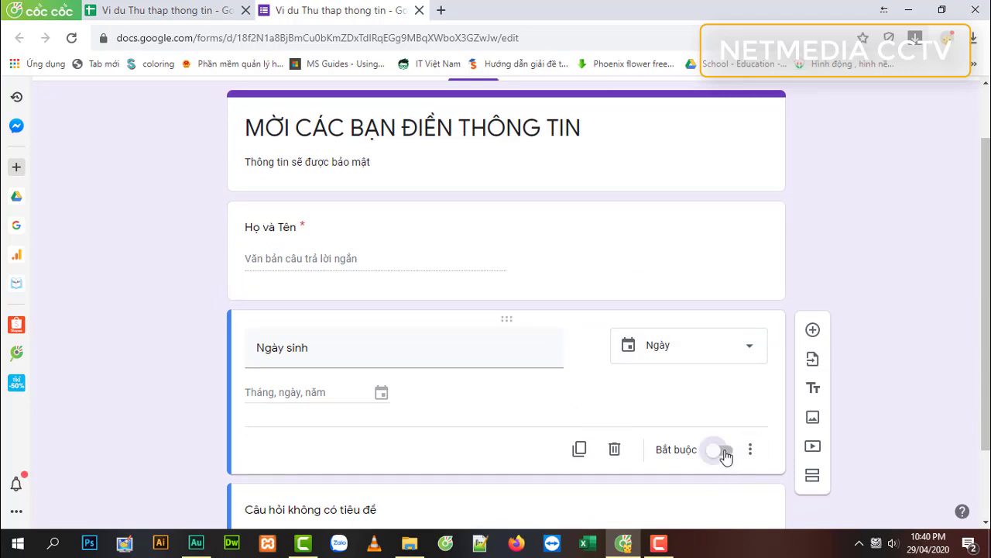
click(812, 330)
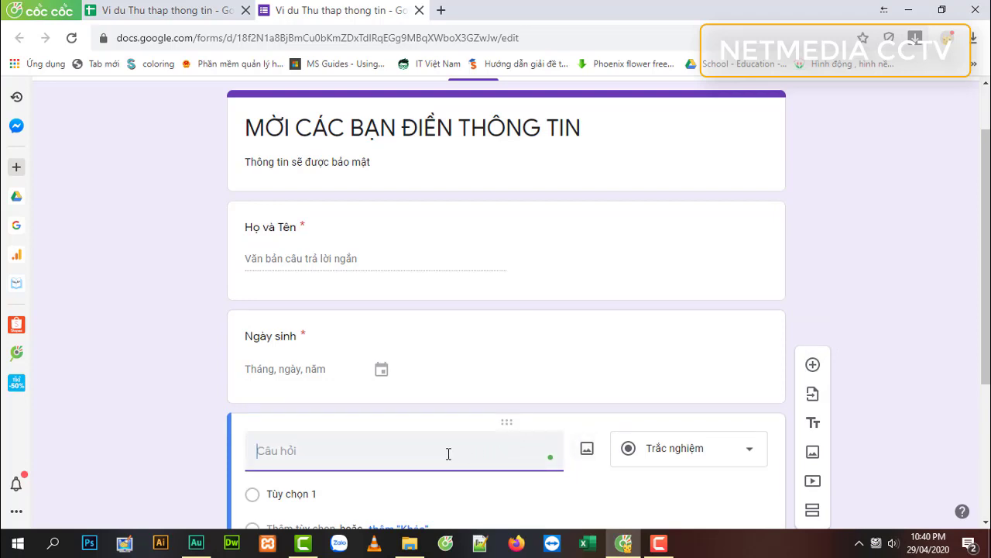
Step: Title the new question 'Nam (nữ)' and set its type to Trắc nghiệm
text(N)
text(am)
text( (nư)
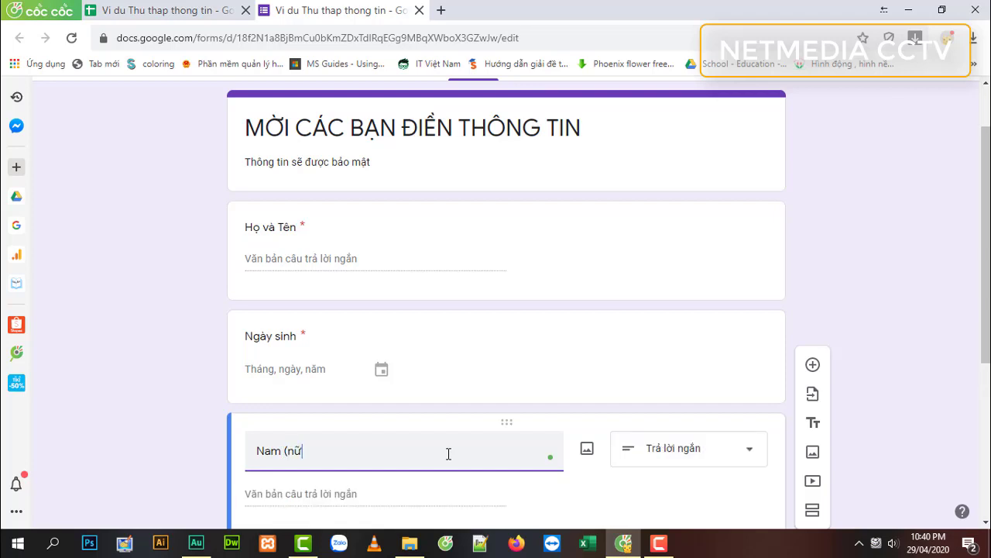
text())
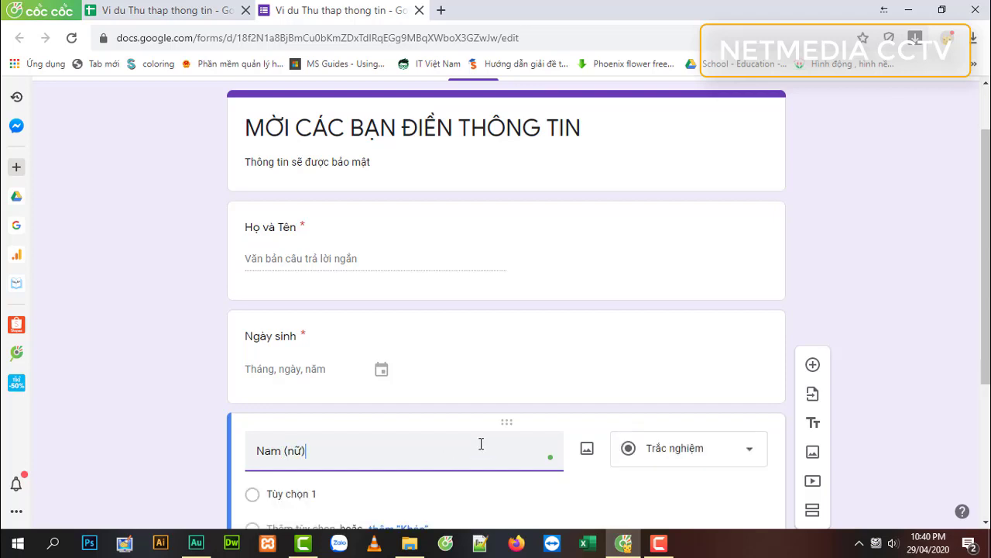
click(708, 459)
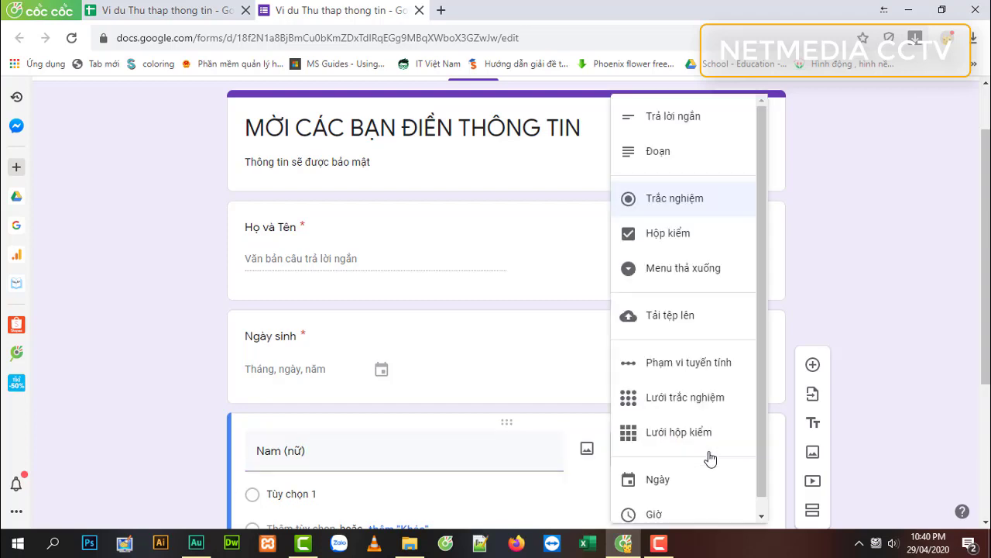
click(718, 209)
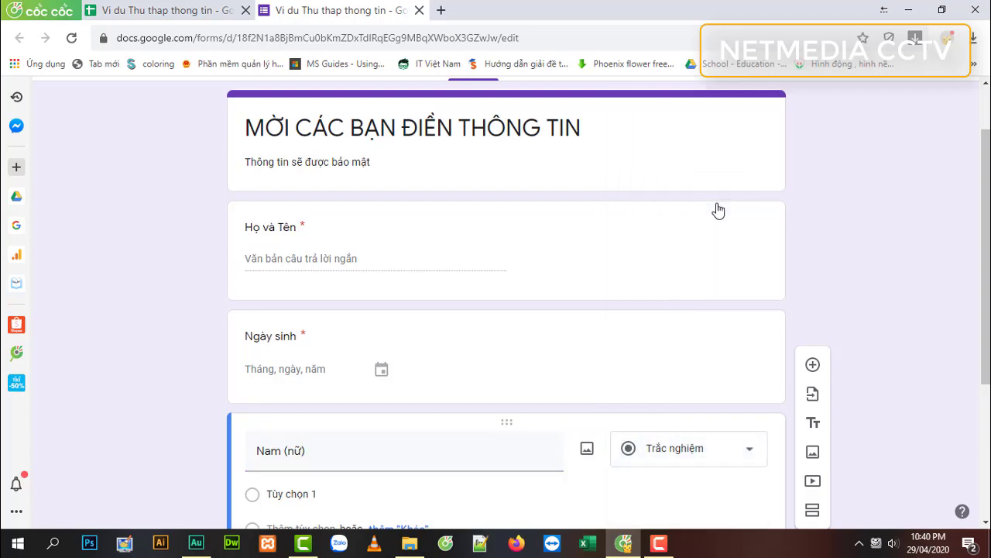
scroll(595, 468, down, 1)
scroll(640, 442, down, 1)
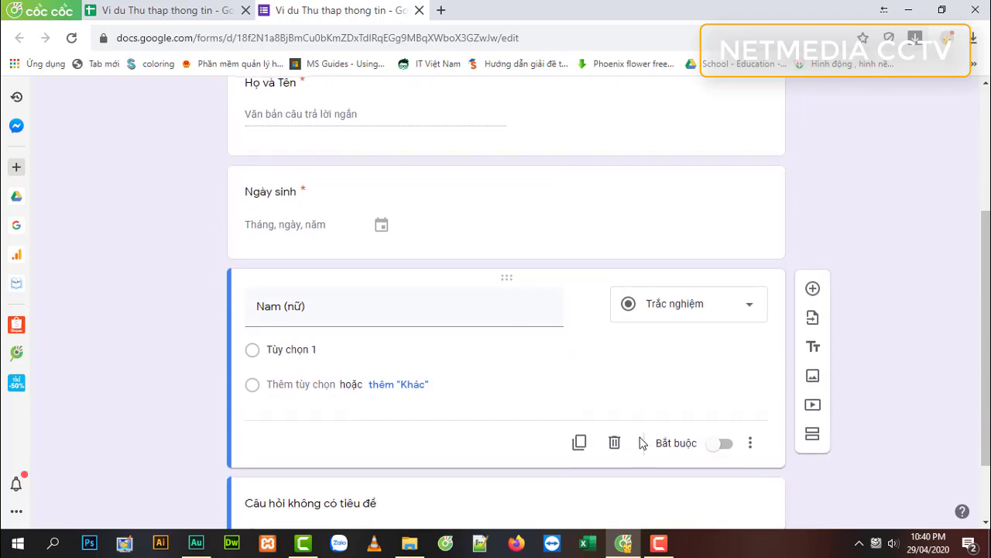
Step: Give it the options 'Nam' and 'Nữ' and switch on Bắt buộc
click(320, 349)
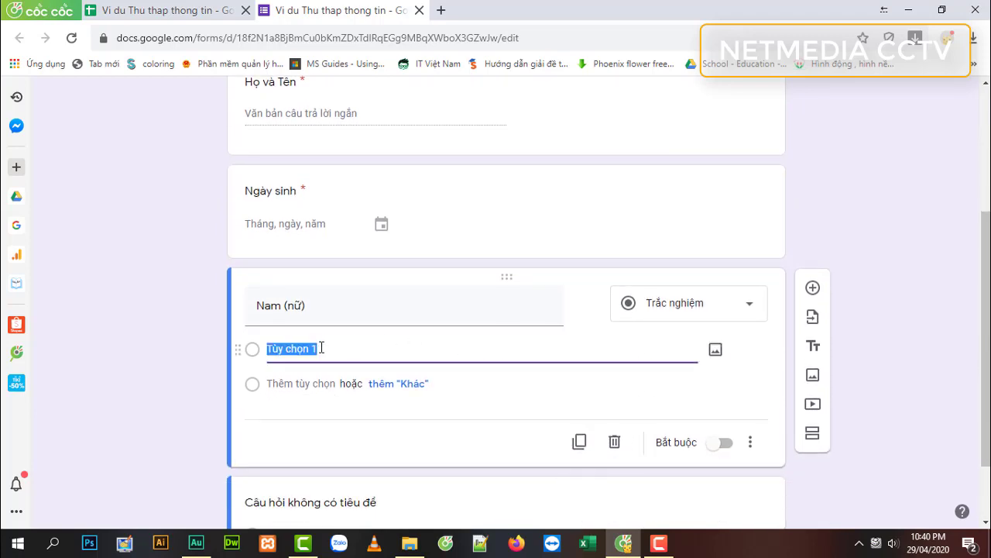
text(Nam)
click(554, 382)
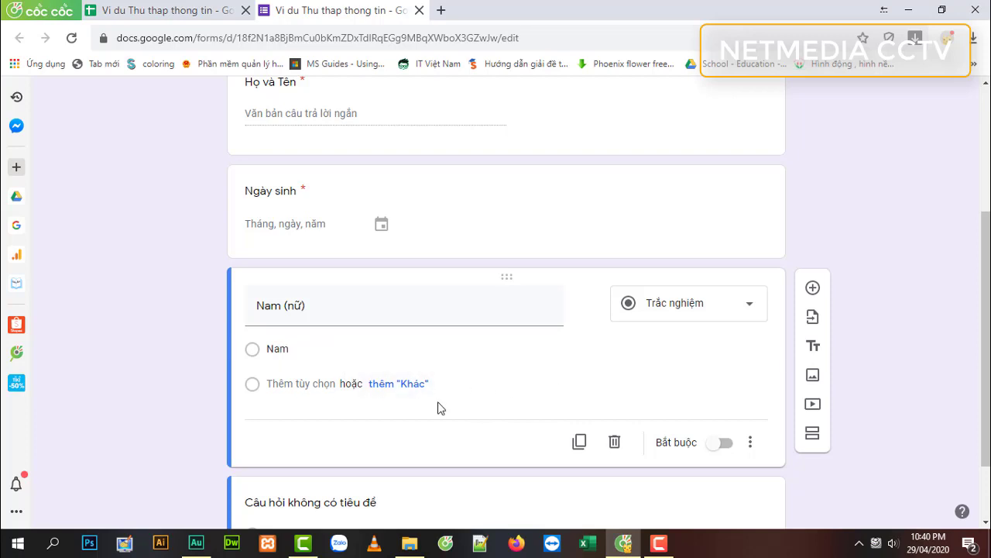
click(284, 385)
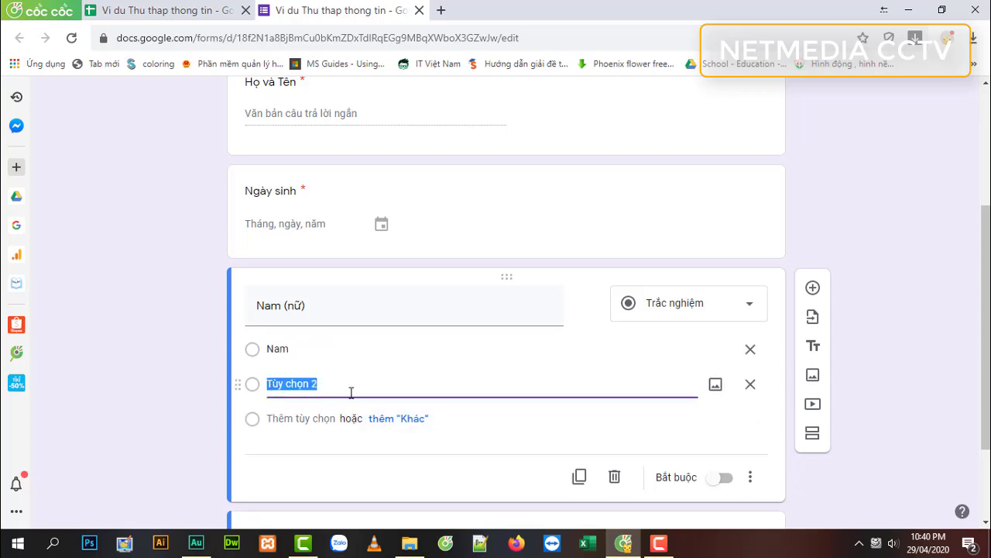
text(Nữ)
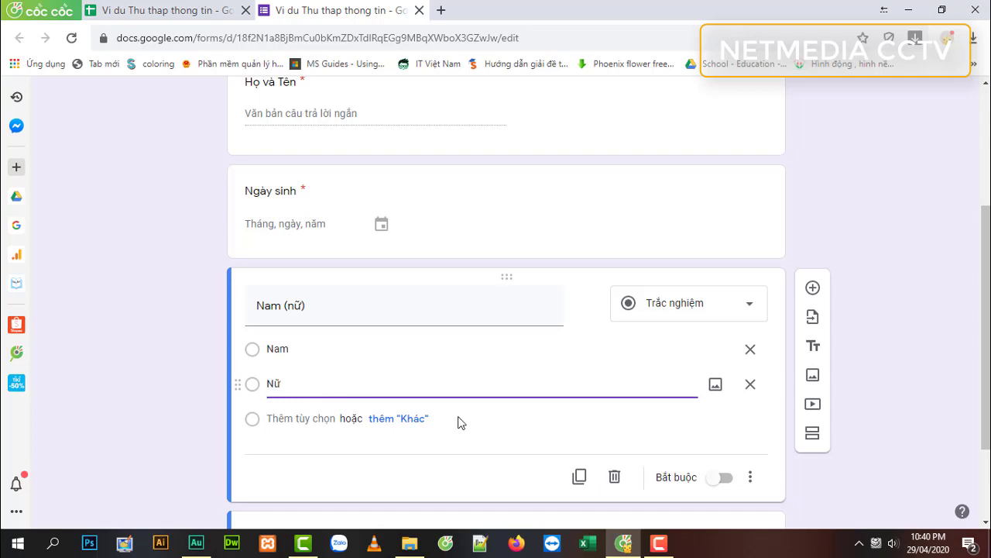
click(775, 436)
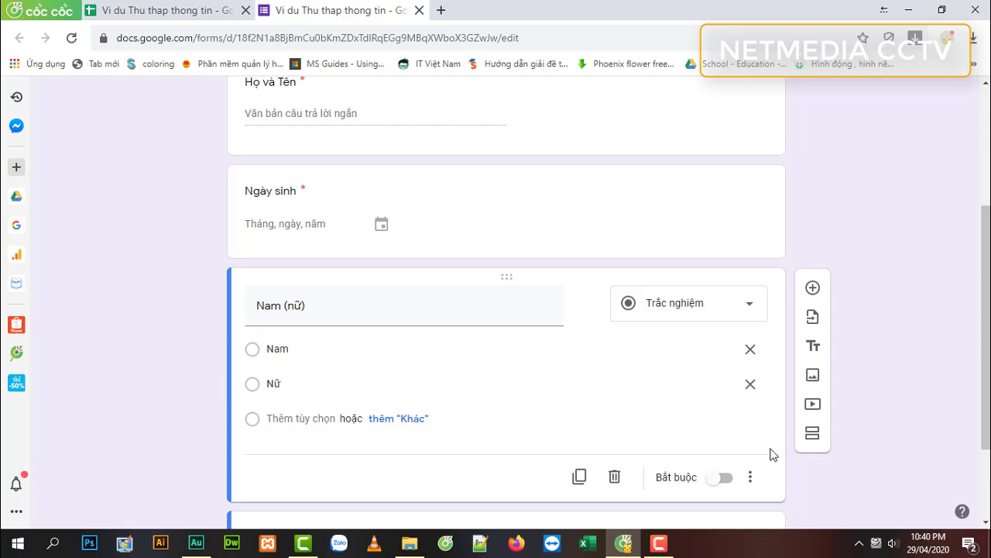
click(732, 480)
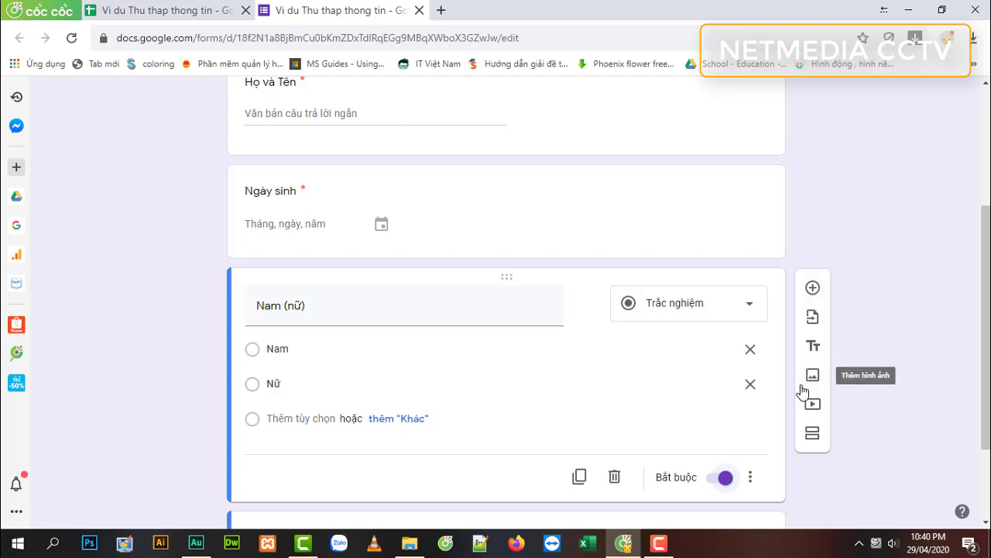
Step: Add a question below Nam (nữ) and choose the Tải tệp lên file-upload type
click(813, 289)
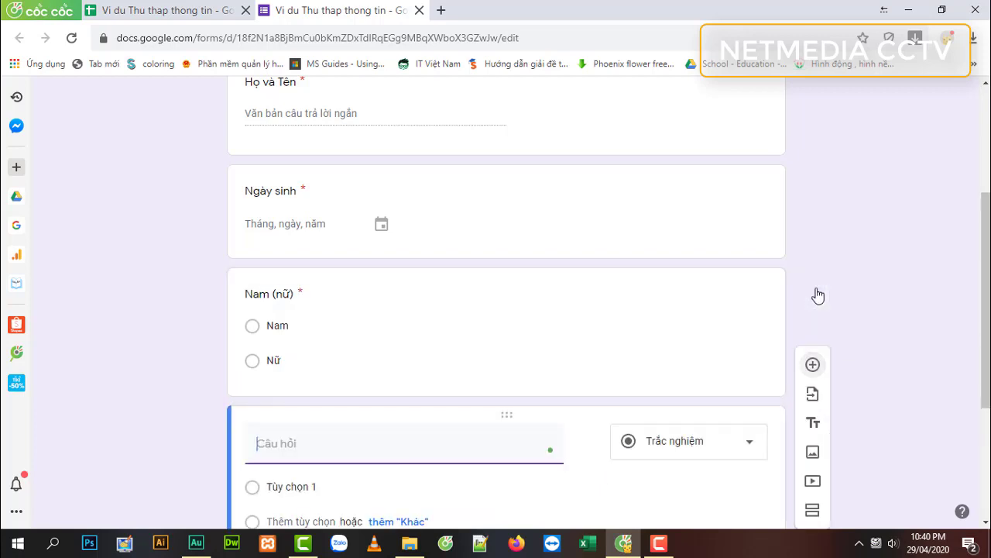
click(744, 374)
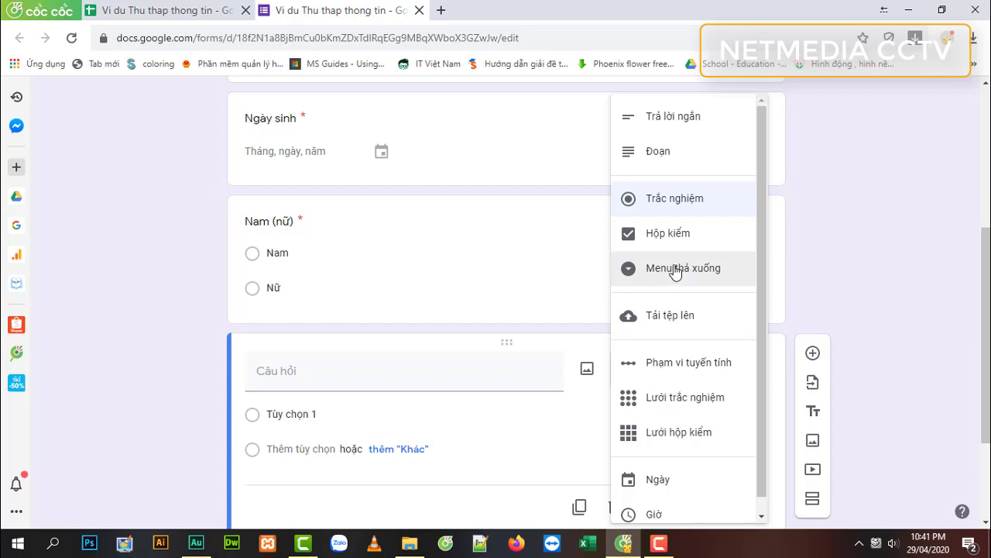
scroll(677, 364, down, 1)
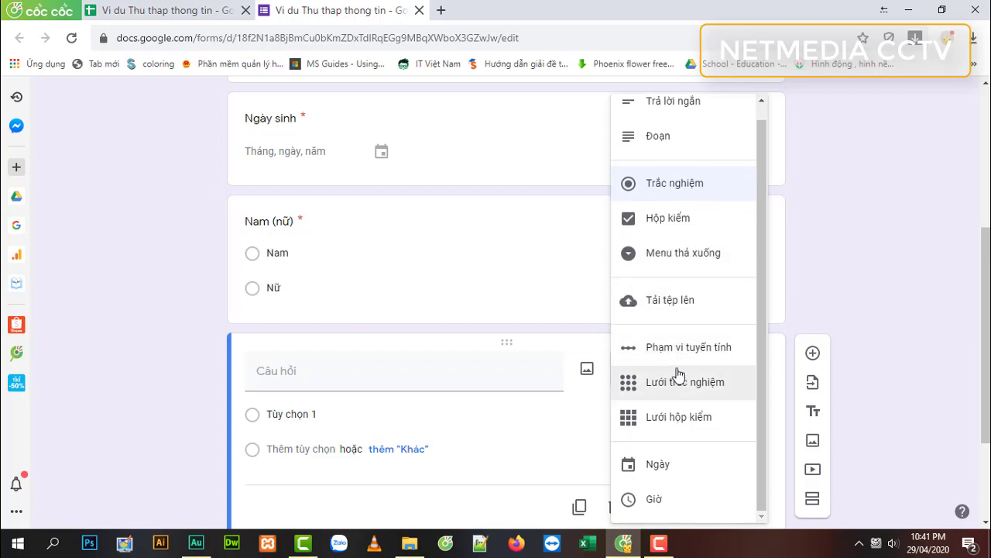
scroll(672, 365, up, 1)
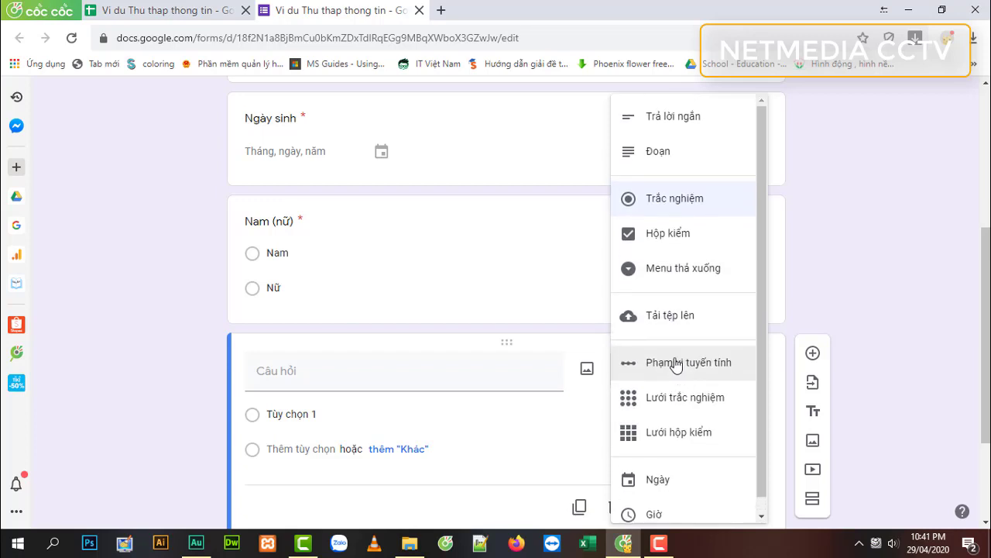
click(670, 316)
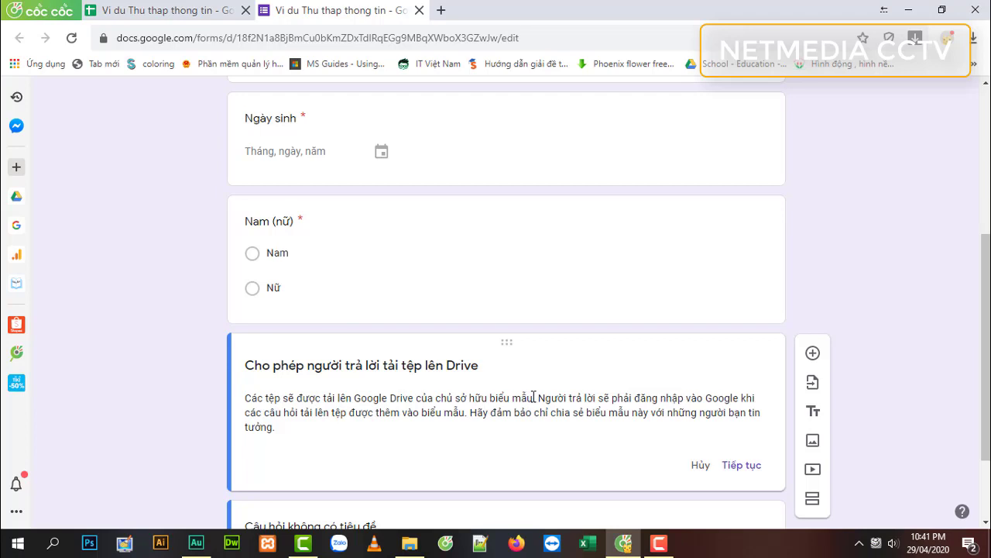
Step: Accept the Drive upload notice with Tiếp tục, giving a 1-file, 10 MB upload question
drag(533, 397, 349, 401)
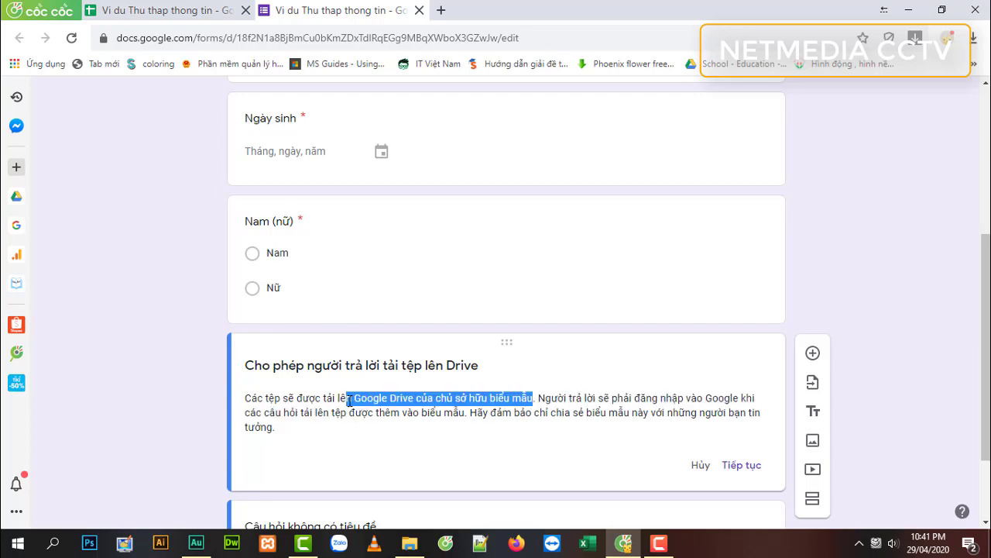
click(604, 409)
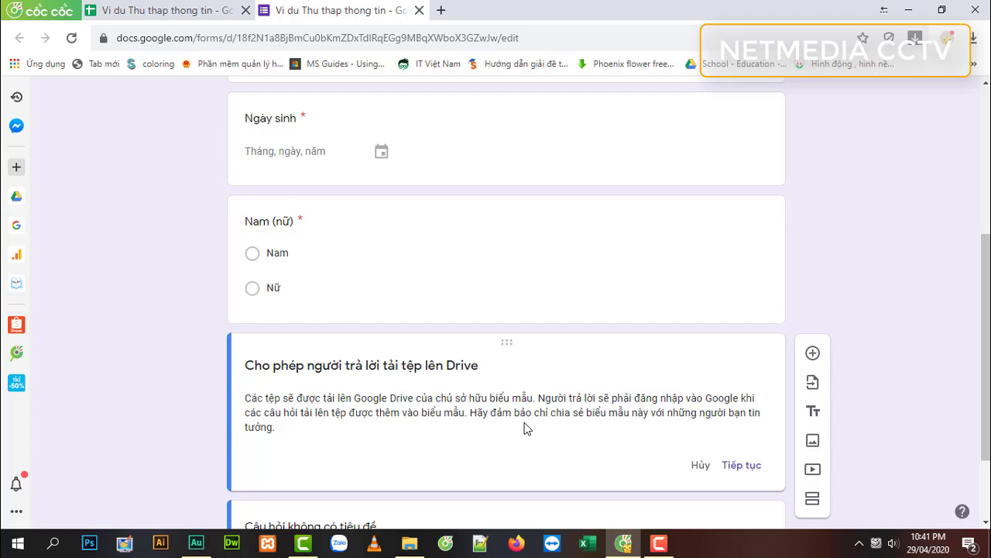
scroll(531, 425, down, 1)
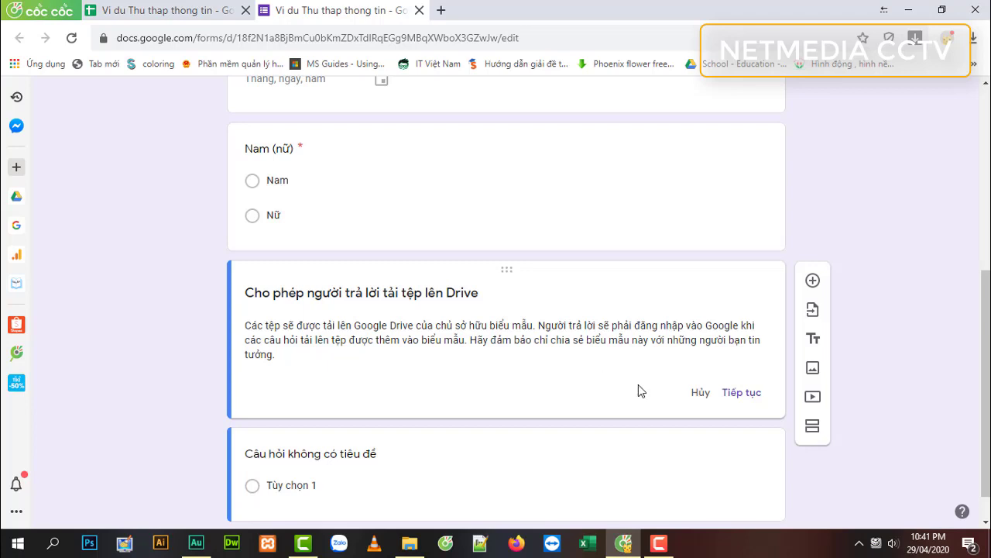
click(737, 396)
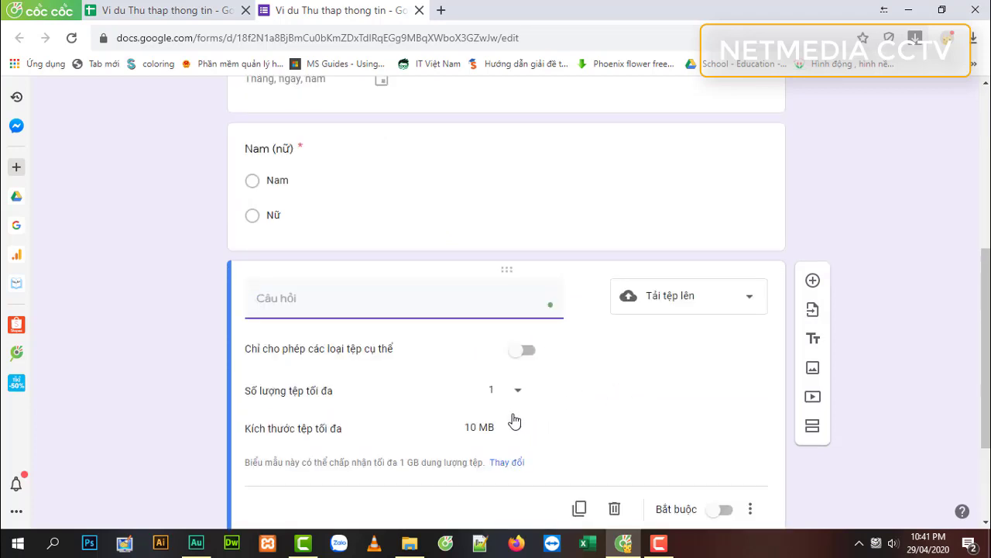
Step: Title the file-upload question 'Tải ảnh'
click(440, 314)
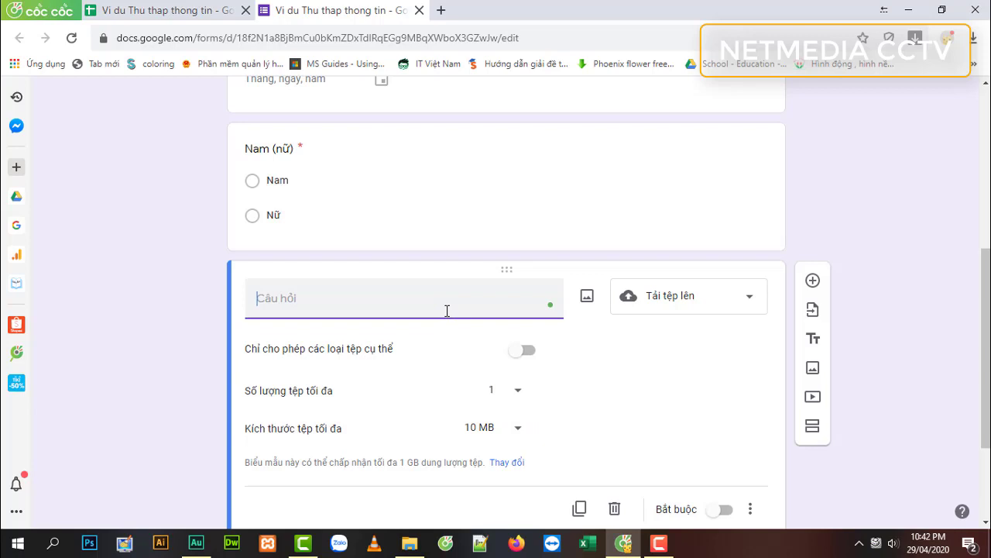
text(Ta)
text(i ảnh)
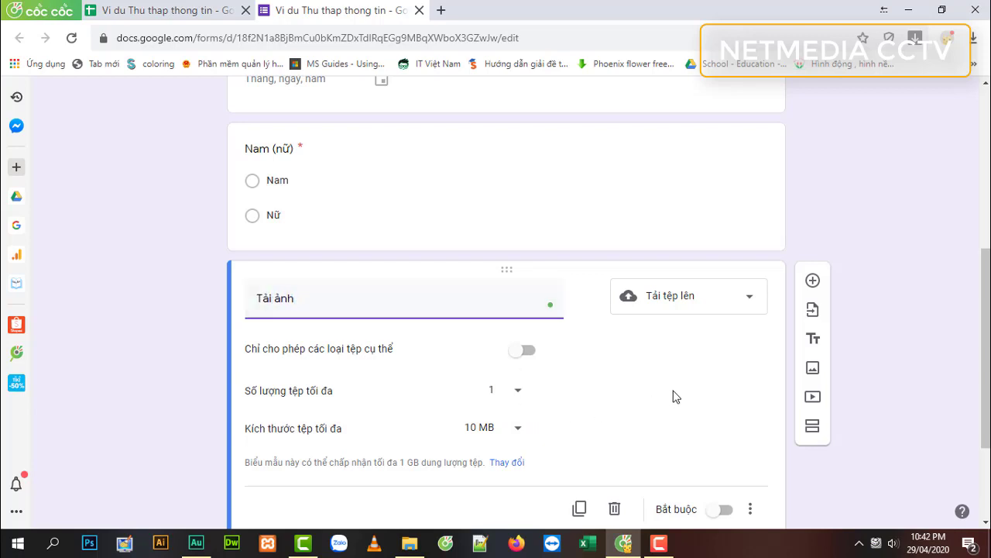
click(675, 396)
scroll(670, 401, down, 1)
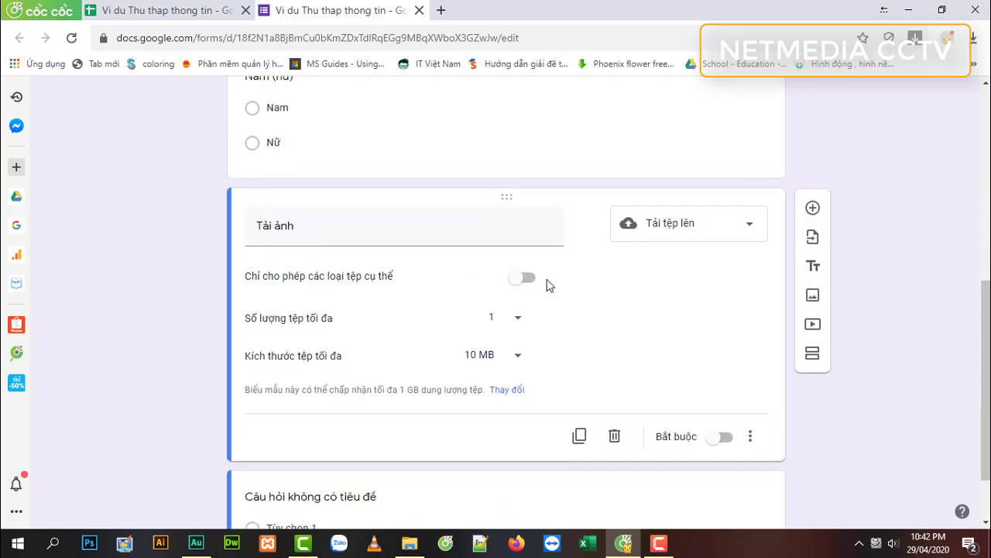
Step: Restrict Tải ảnh uploads to images only (Hình ảnh), maximum 1 file of 1 MB
click(521, 279)
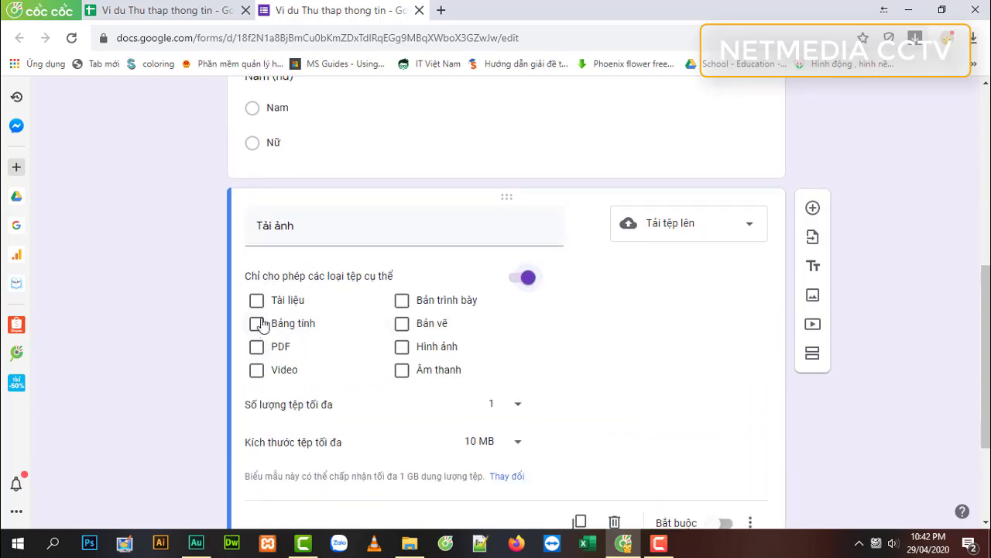
click(402, 348)
scroll(591, 372, down, 1)
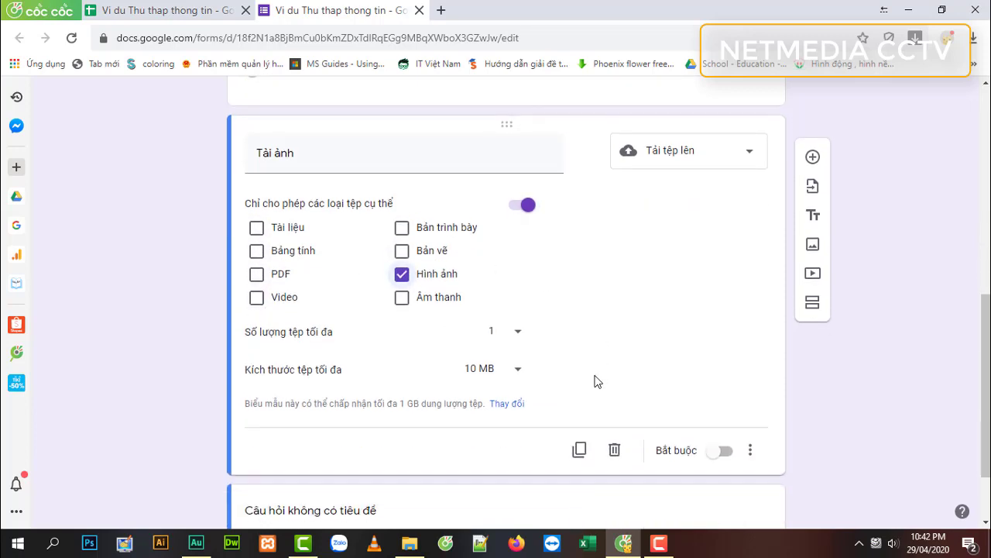
click(518, 333)
click(505, 339)
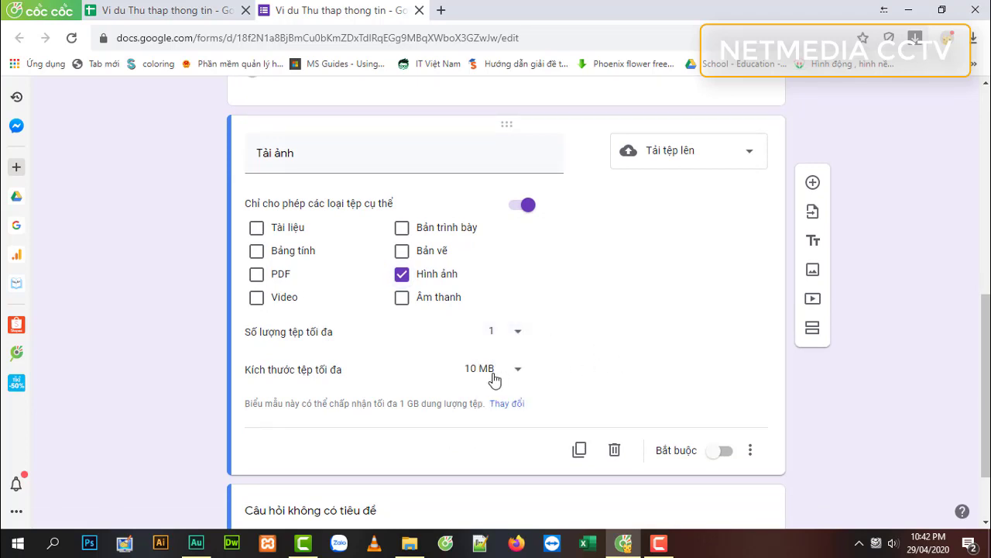
click(517, 373)
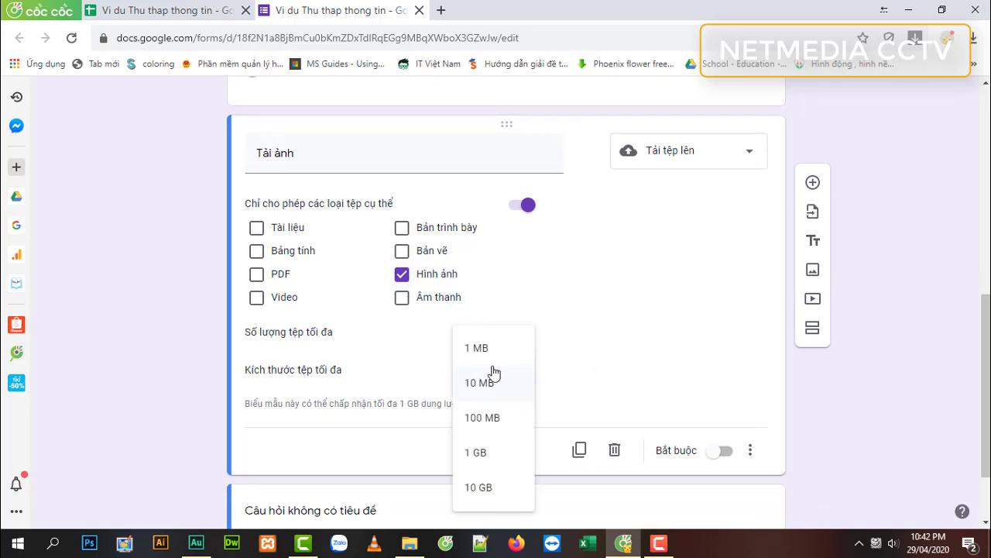
click(489, 354)
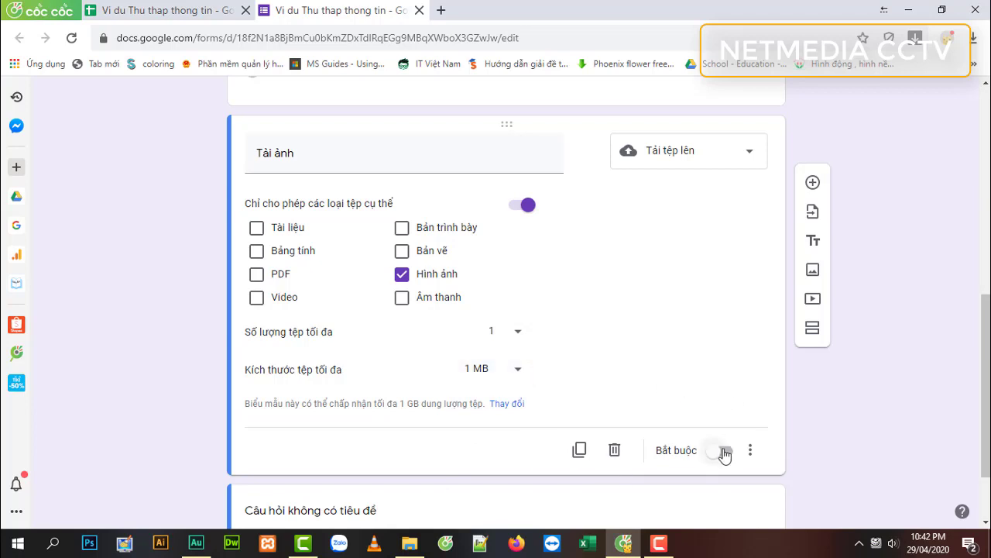
Step: Review the finished question settings and bring up the Gửi biểu mẫu dialog
scroll(778, 431, down, 1)
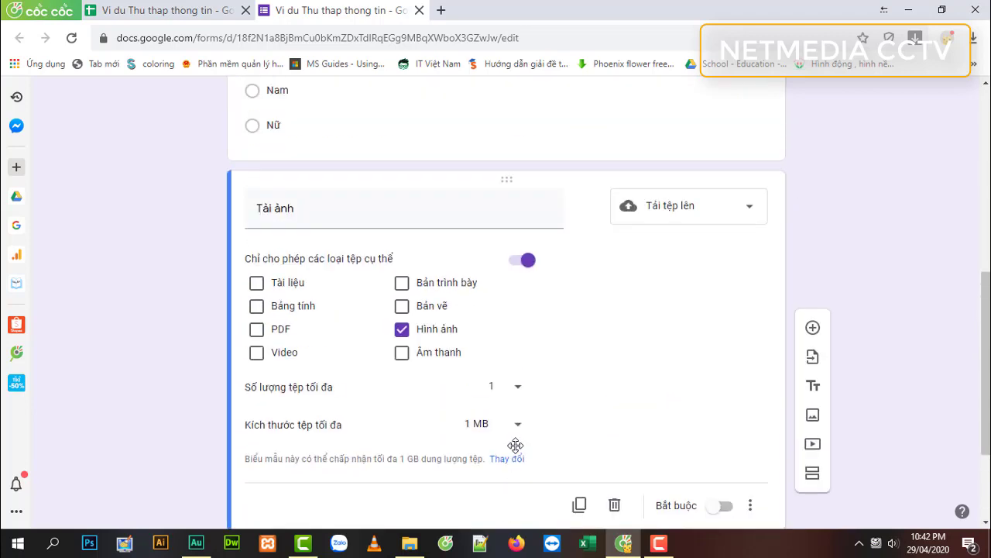
scroll(516, 445, up, 5)
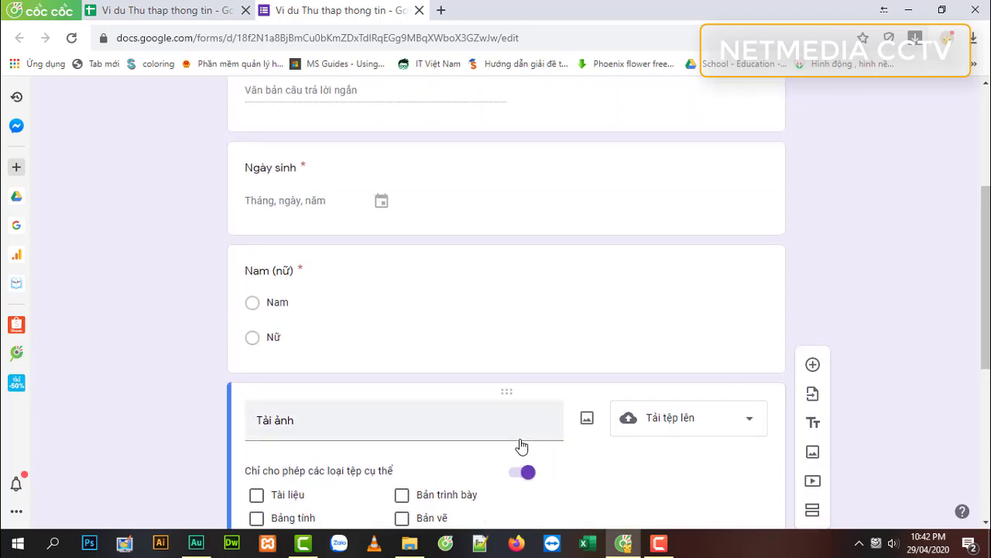
scroll(534, 361, up, 5)
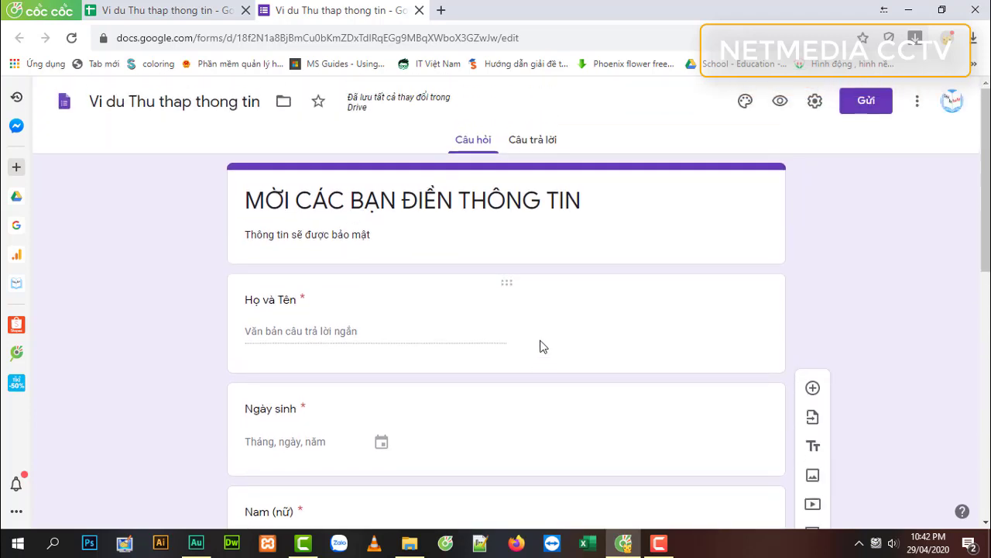
scroll(601, 349, down, 4)
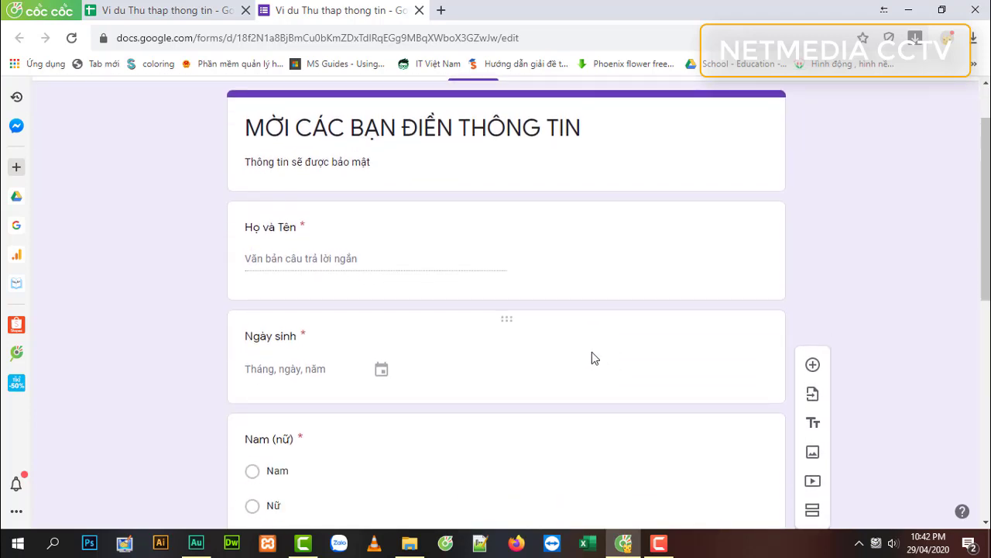
scroll(592, 356, down, 3)
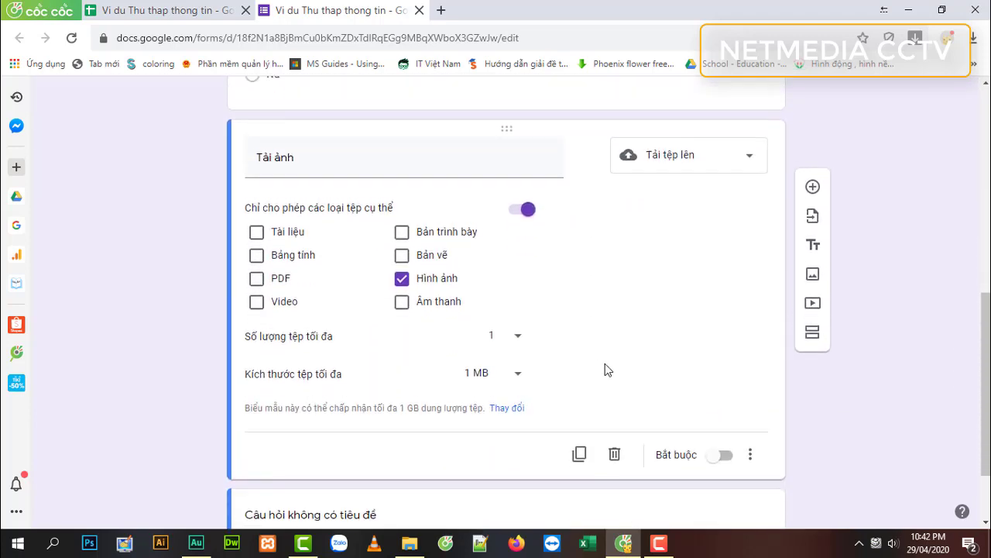
scroll(606, 364, up, 6)
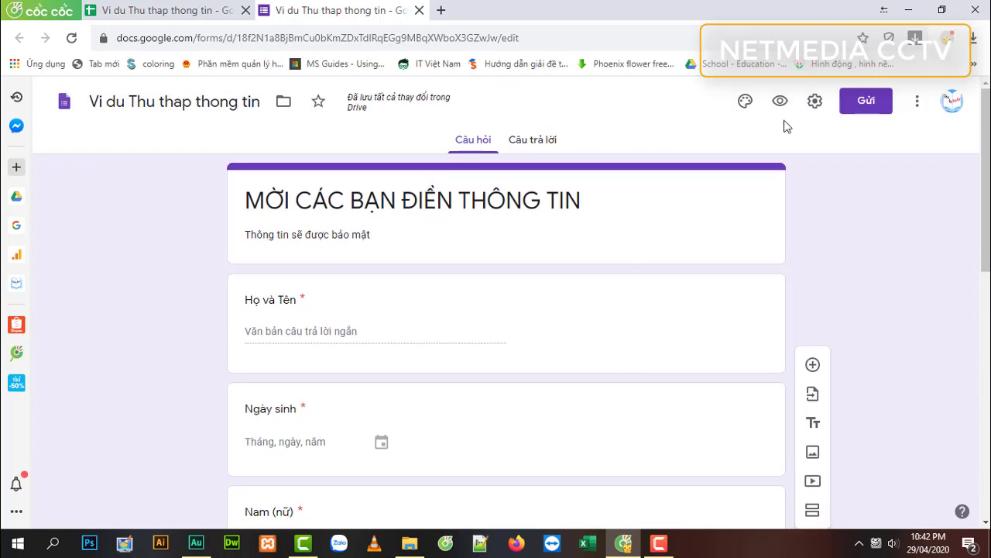
click(867, 103)
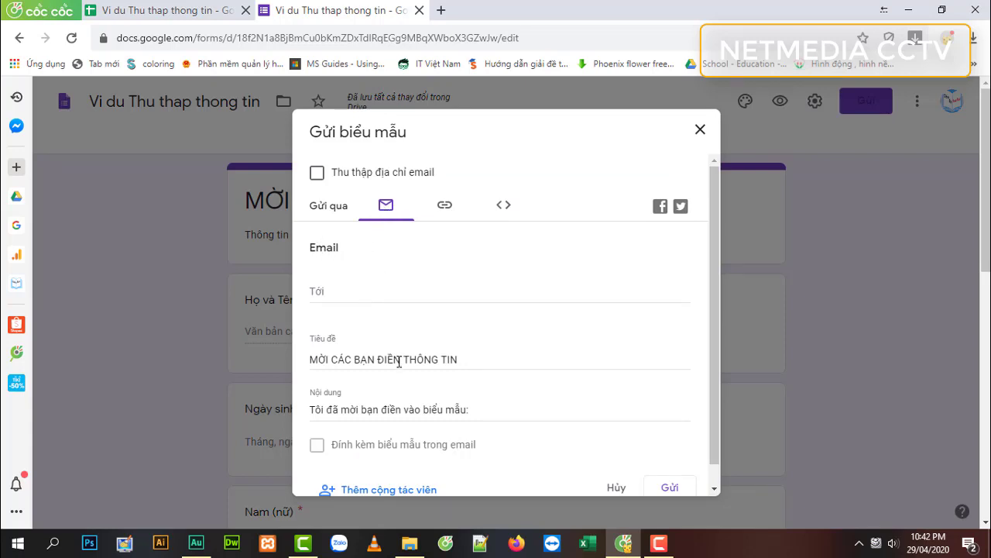
Step: Inspect the form's HTML embed code in the send dialog
scroll(397, 366, down, 1)
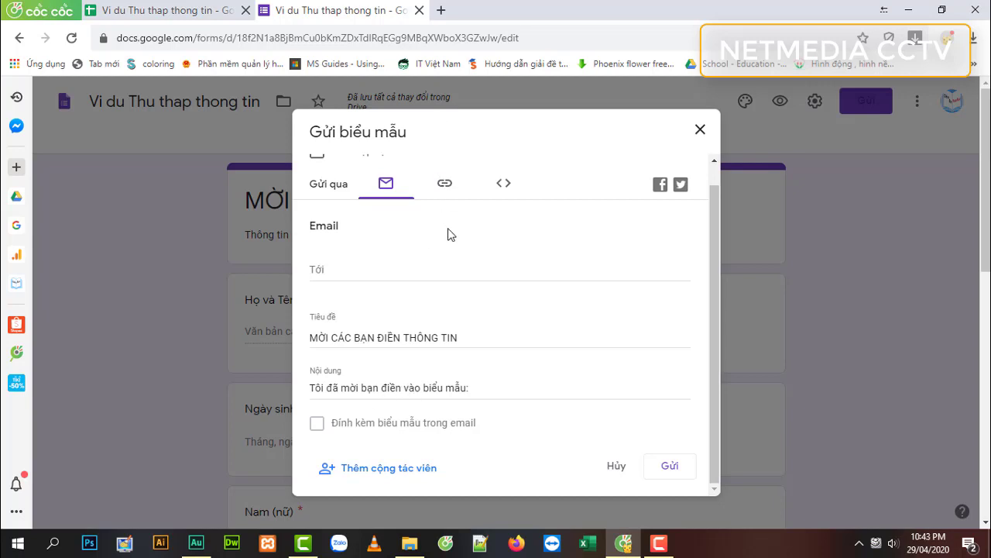
scroll(447, 233, up, 1)
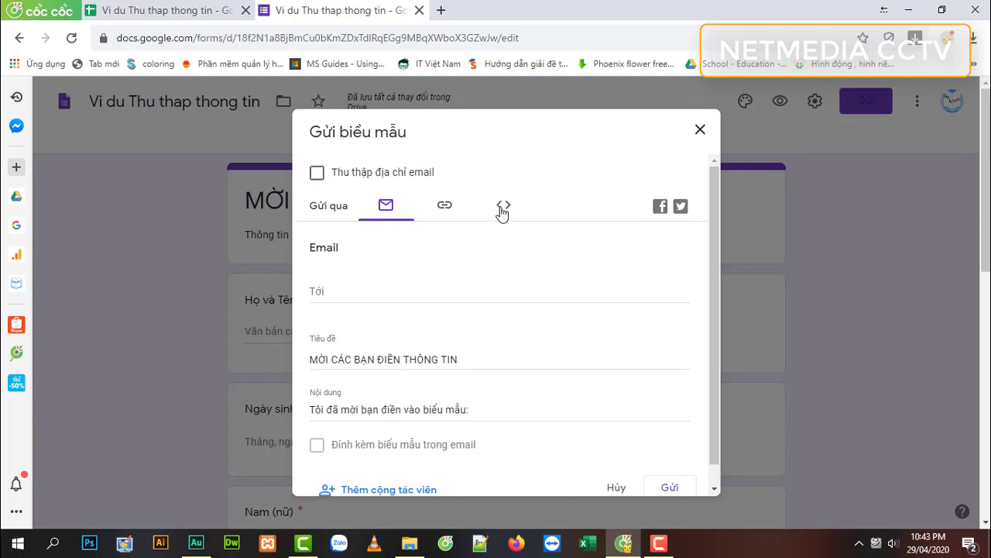
click(503, 208)
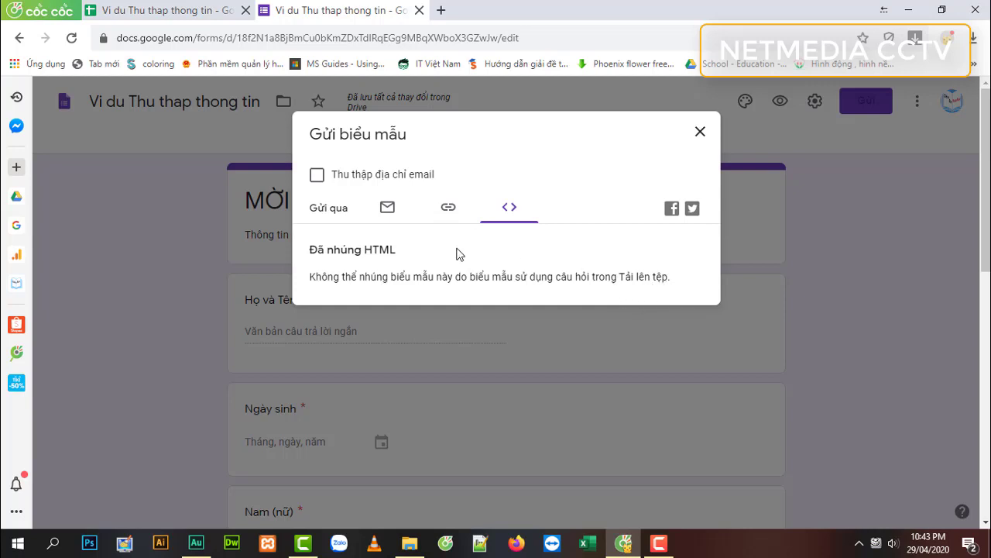
Step: Copy the shortened forms.gle link and close the send dialog
click(449, 207)
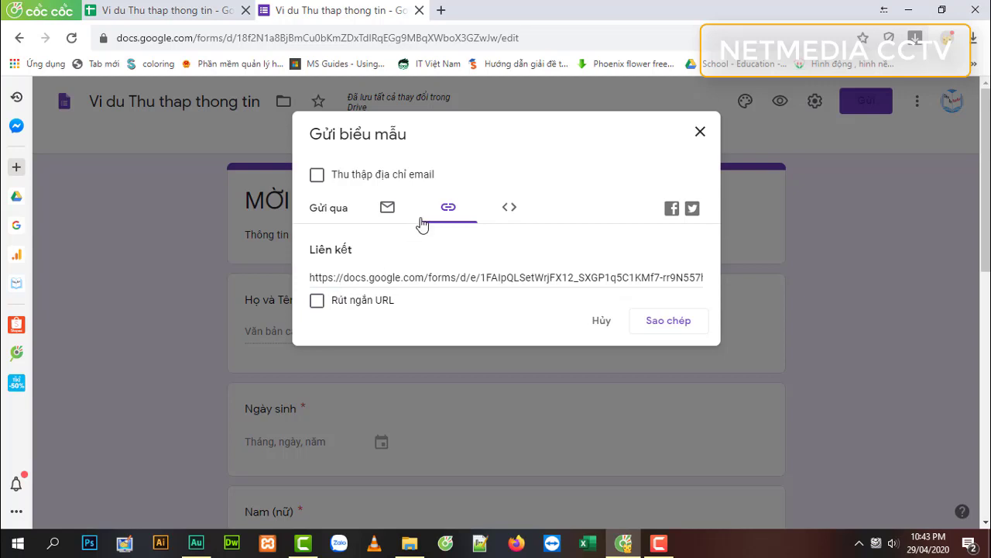
click(318, 302)
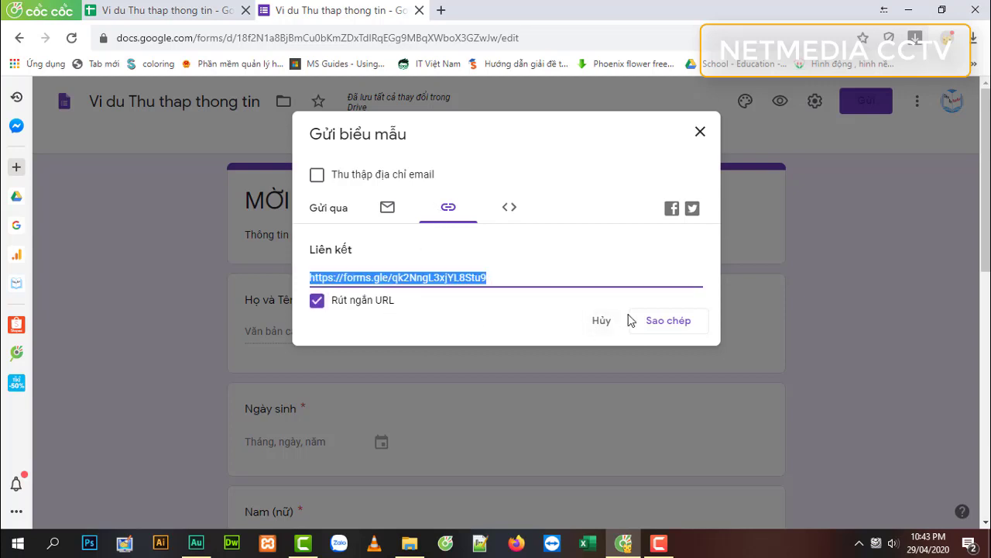
click(662, 331)
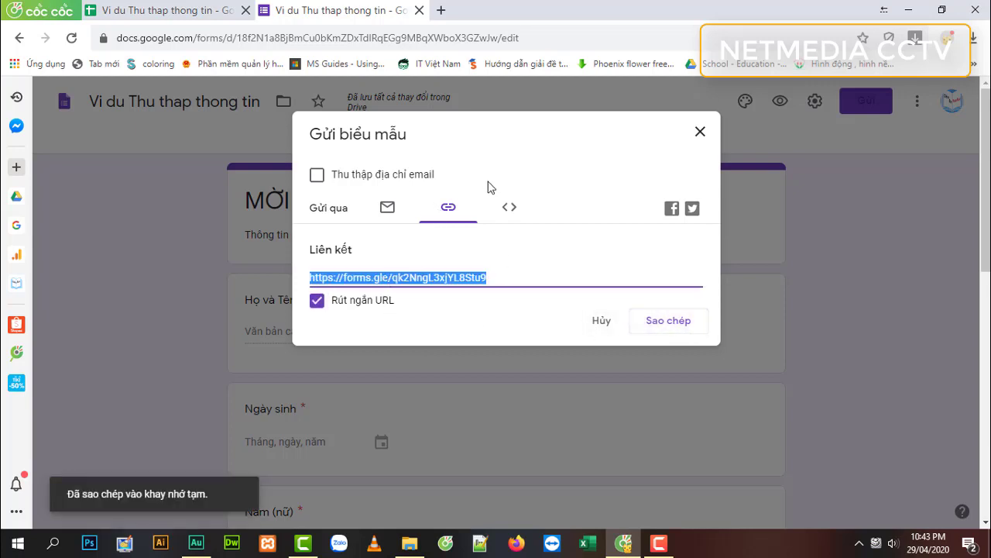
click(700, 135)
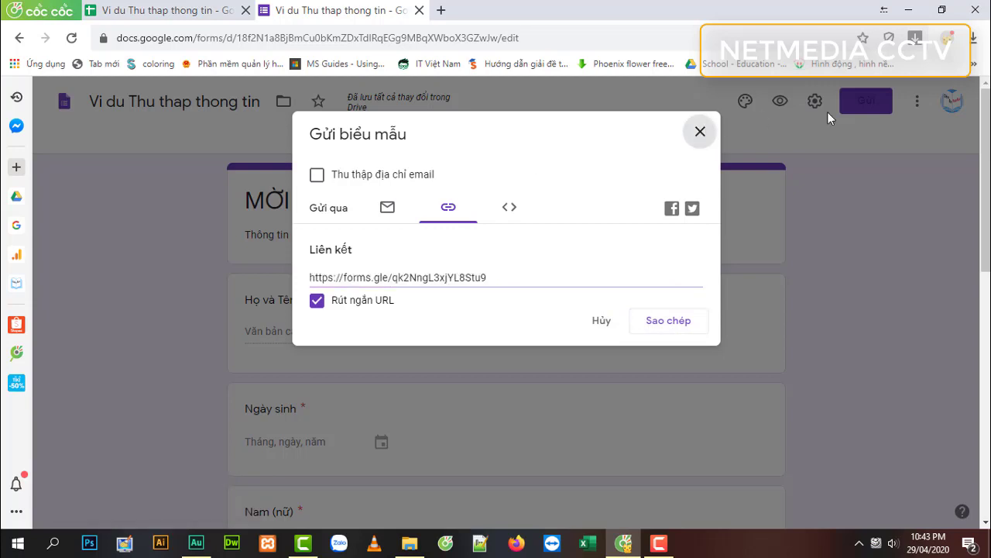
click(950, 42)
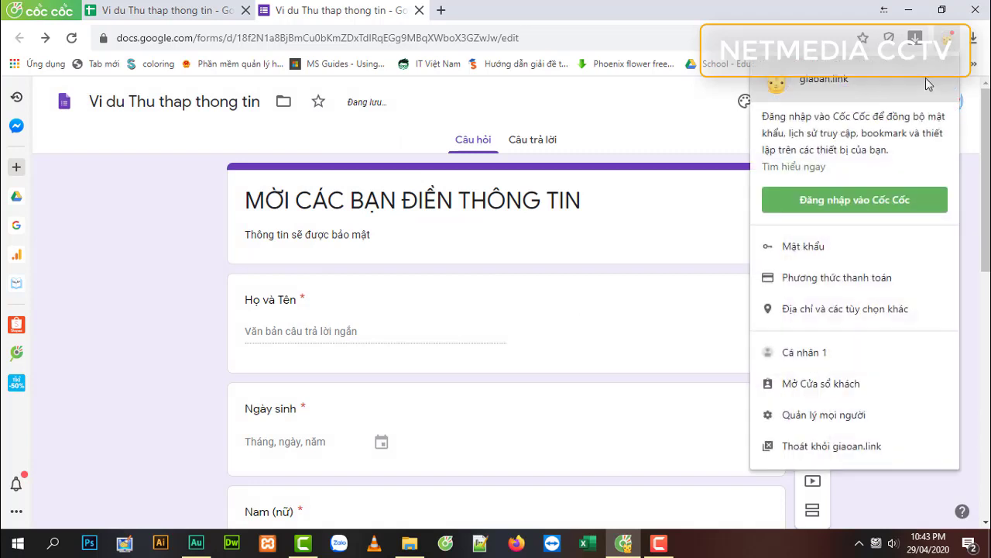
click(837, 388)
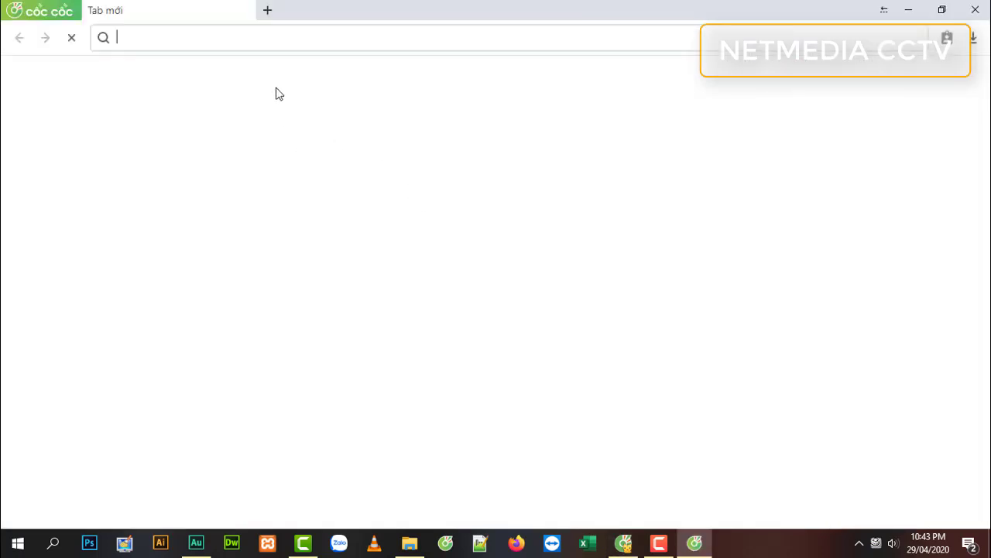
text(https://forms.gle/qk2NngL3xjYL8Stu9)
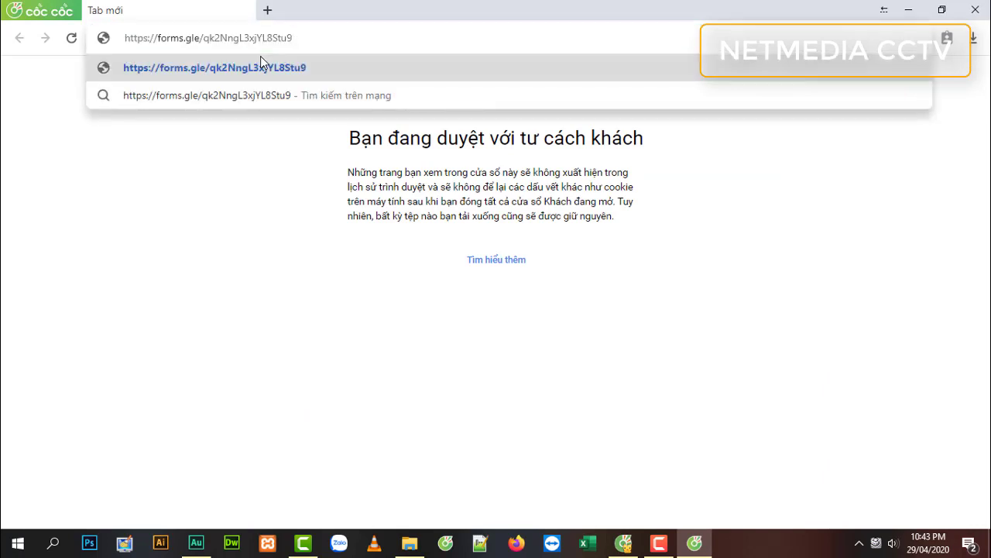
key(Return)
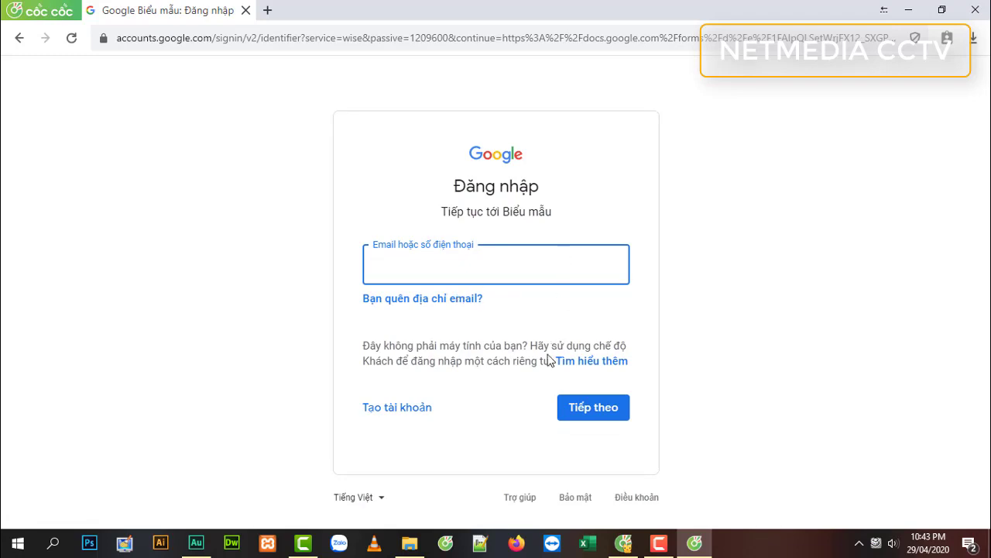
click(624, 541)
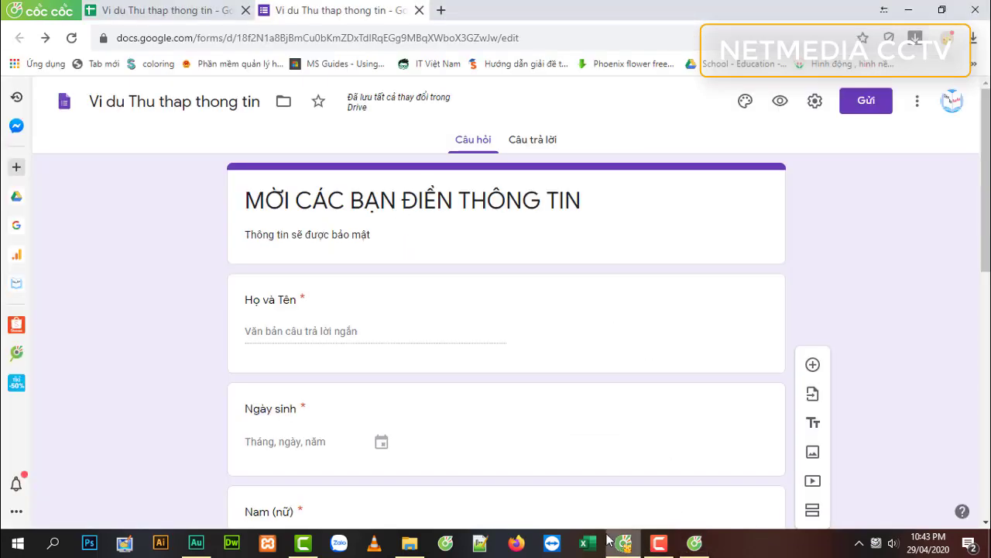
scroll(496, 411, down, 6)
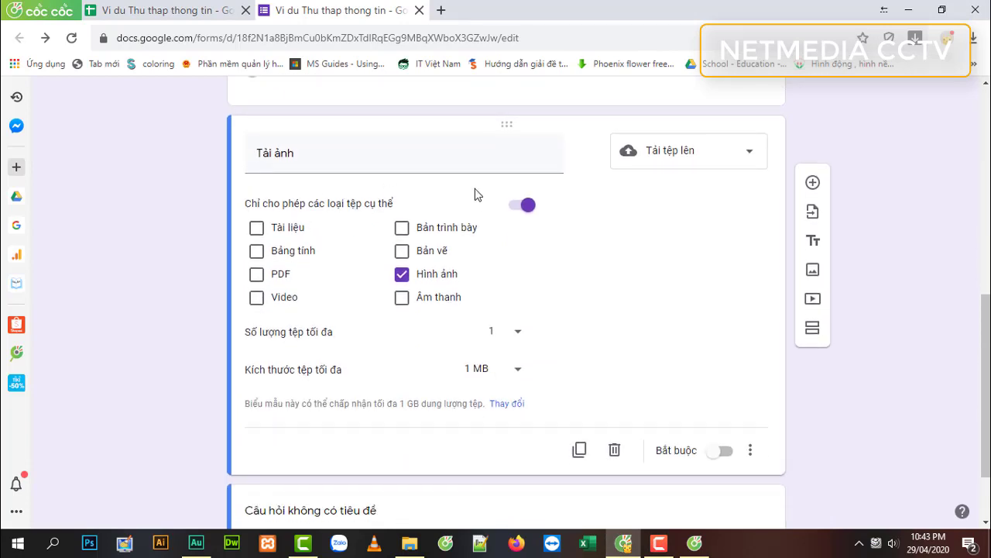
scroll(475, 194, up, 1)
click(695, 541)
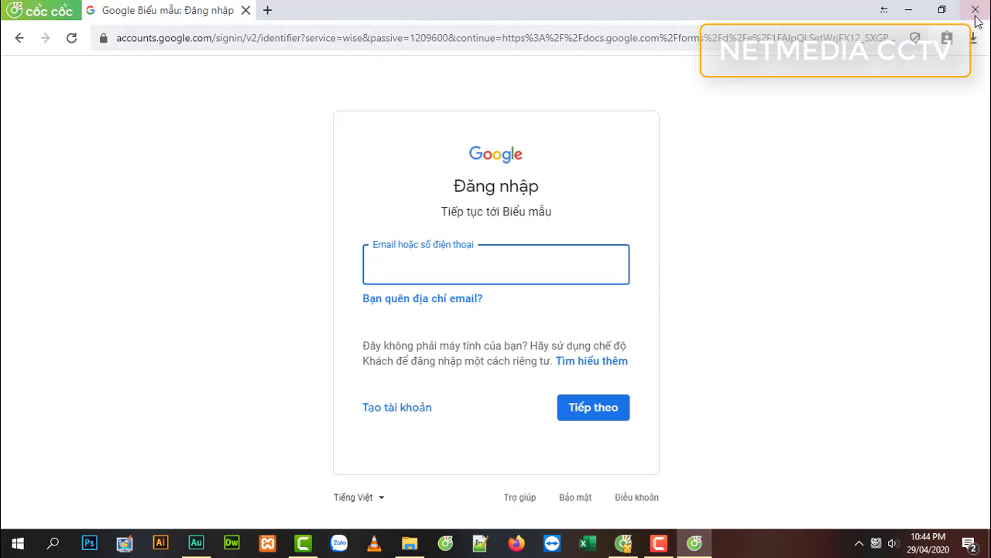
click(705, 206)
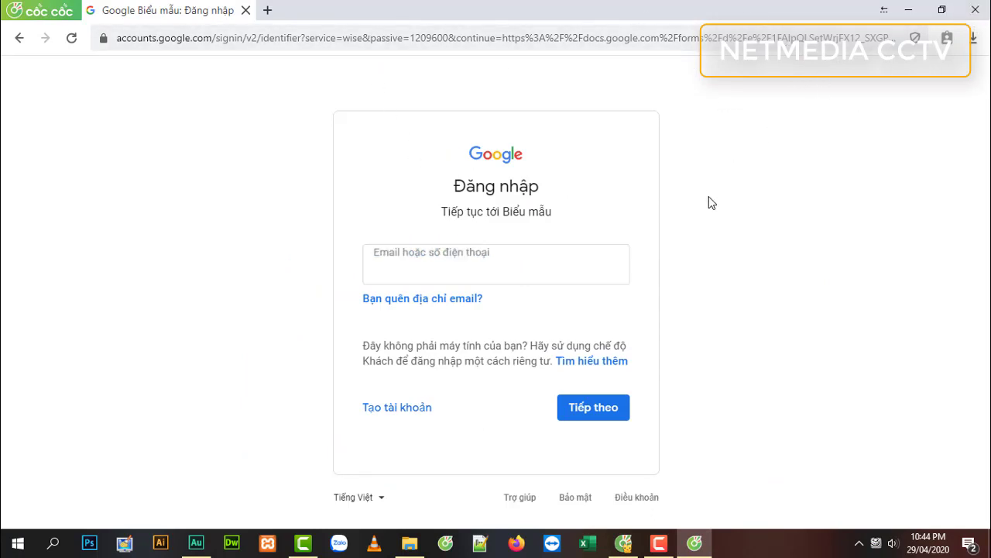
click(975, 11)
scroll(622, 324, down, 2)
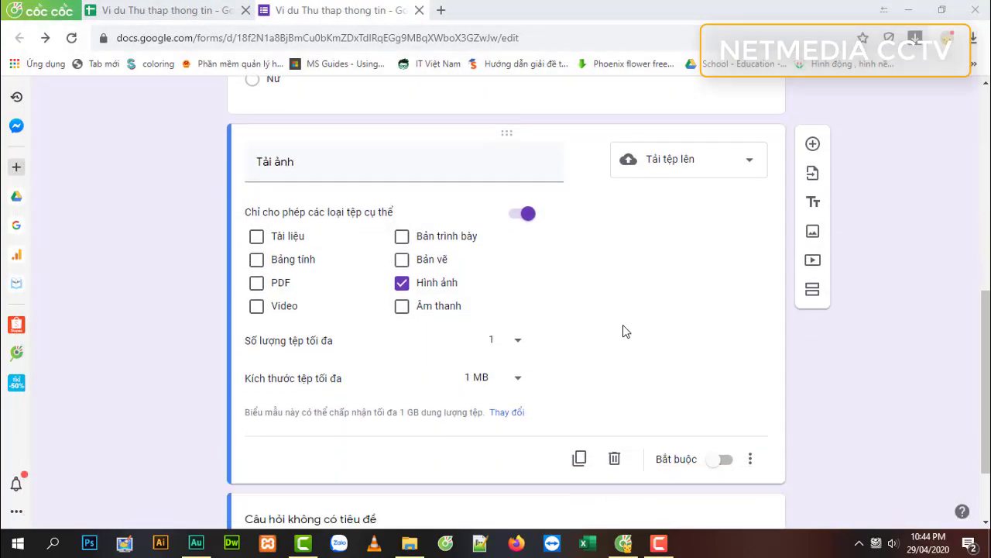
Step: Delete the Tải ảnh file-upload question, leaving Nam (nữ) before the untitled question
scroll(593, 349, up, 2)
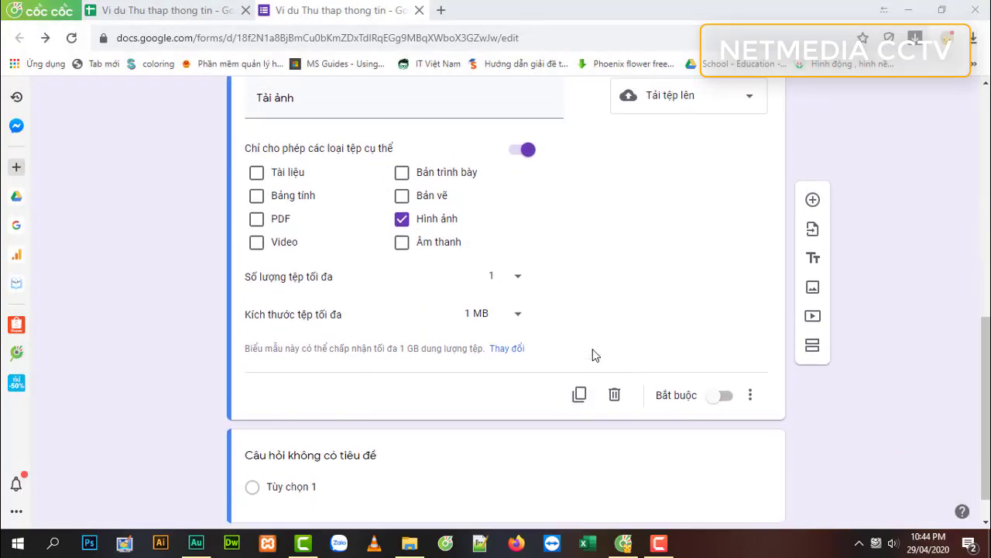
scroll(596, 379, down, 2)
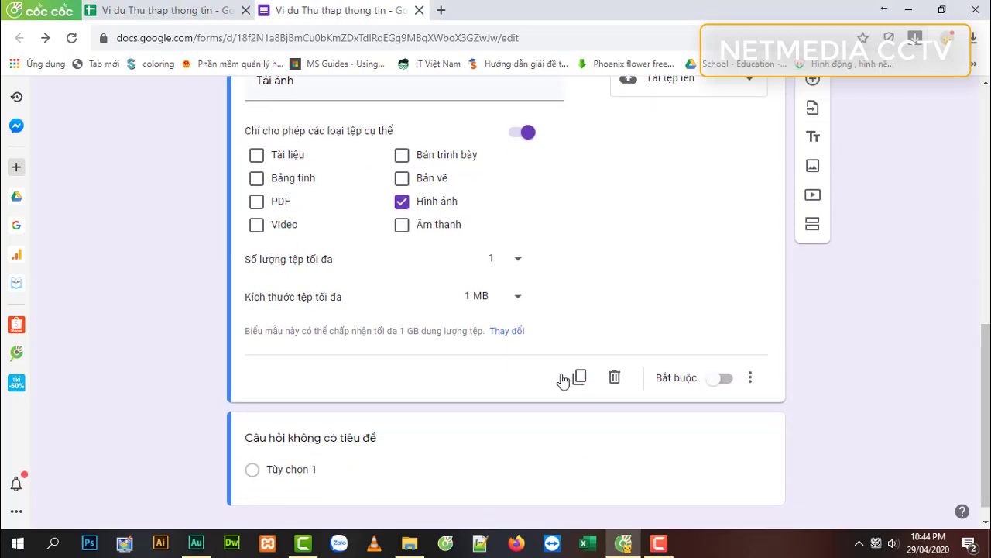
scroll(460, 326, up, 2)
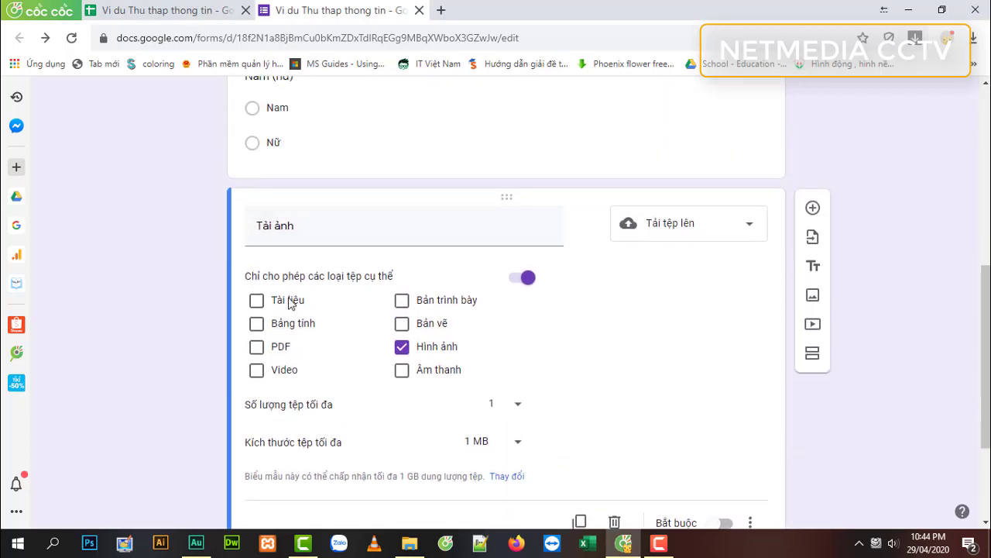
scroll(570, 340, down, 2)
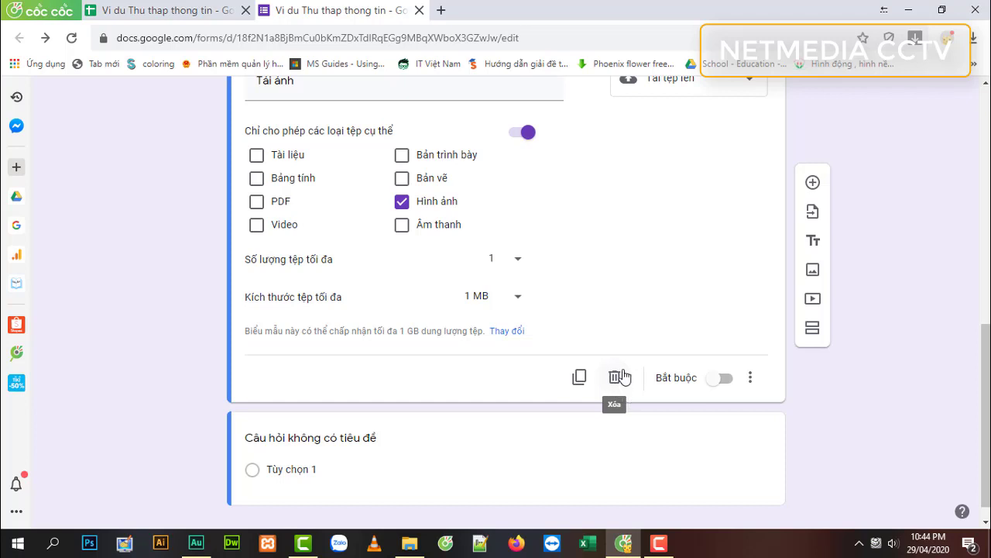
click(614, 378)
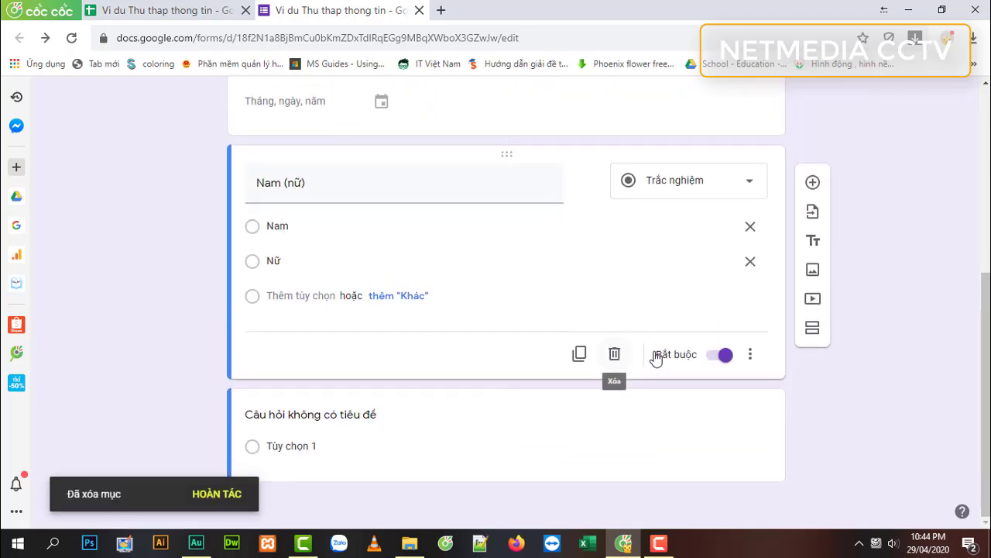
scroll(725, 349, up, 5)
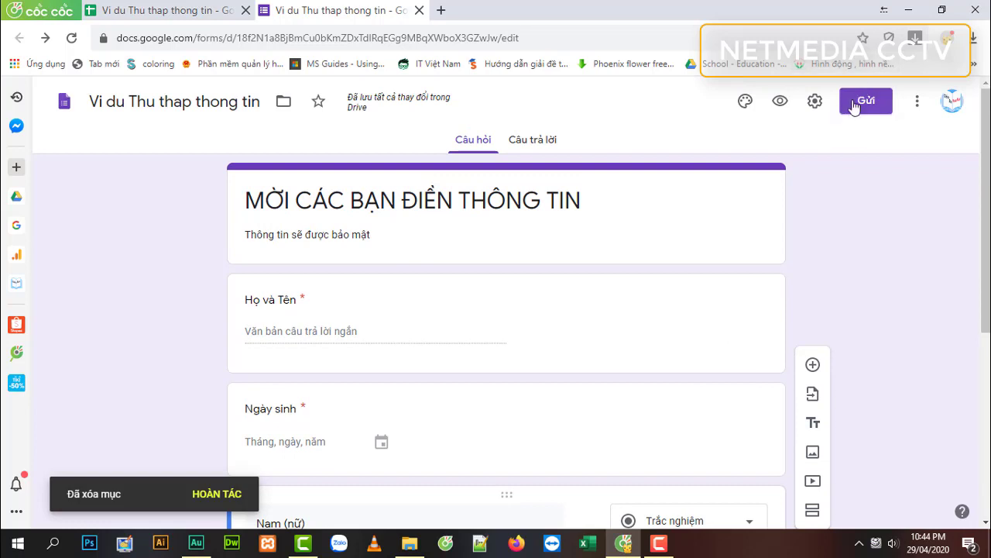
Step: Reopen the send dialog and select the form's full embed code
click(861, 101)
click(505, 208)
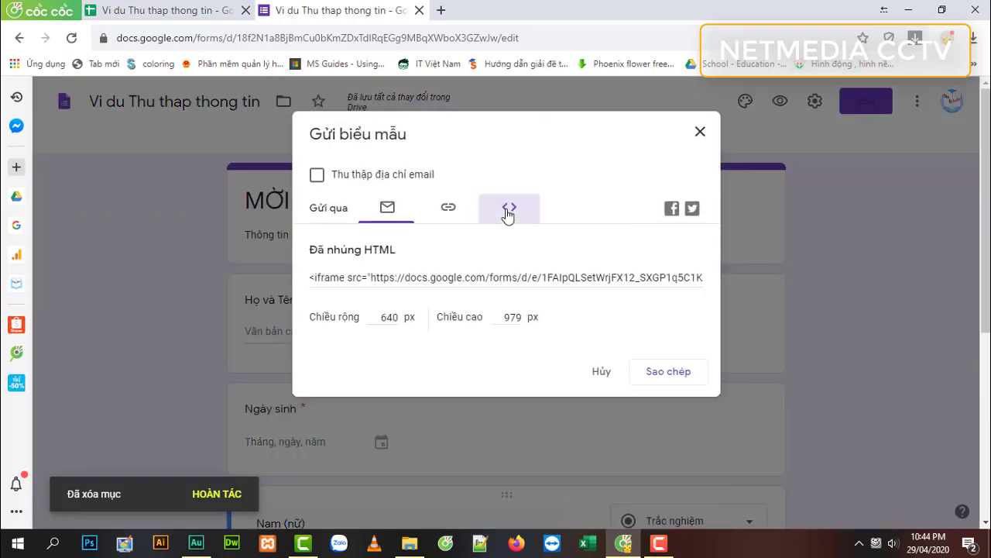
click(418, 277)
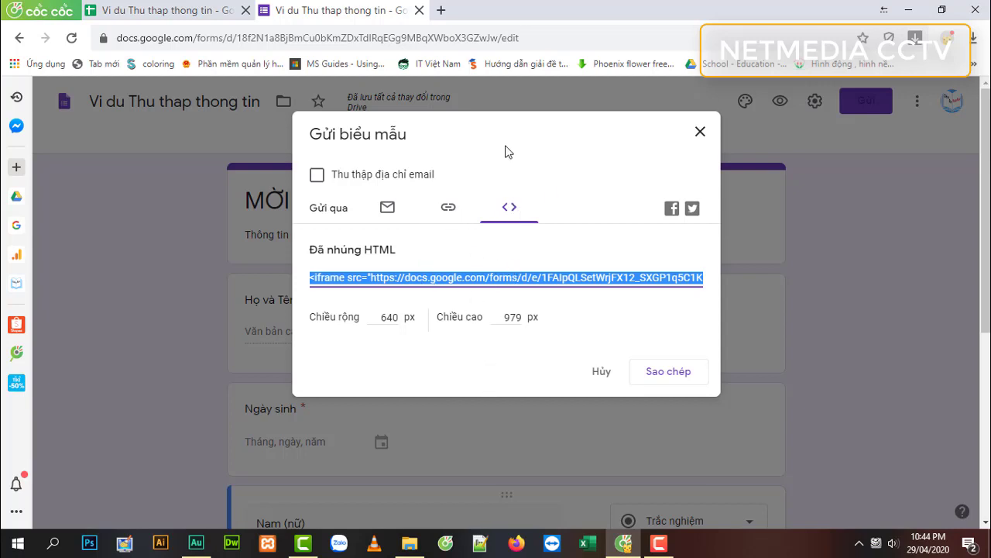
Step: Copy the shortened form link and open a new private browser window
click(452, 208)
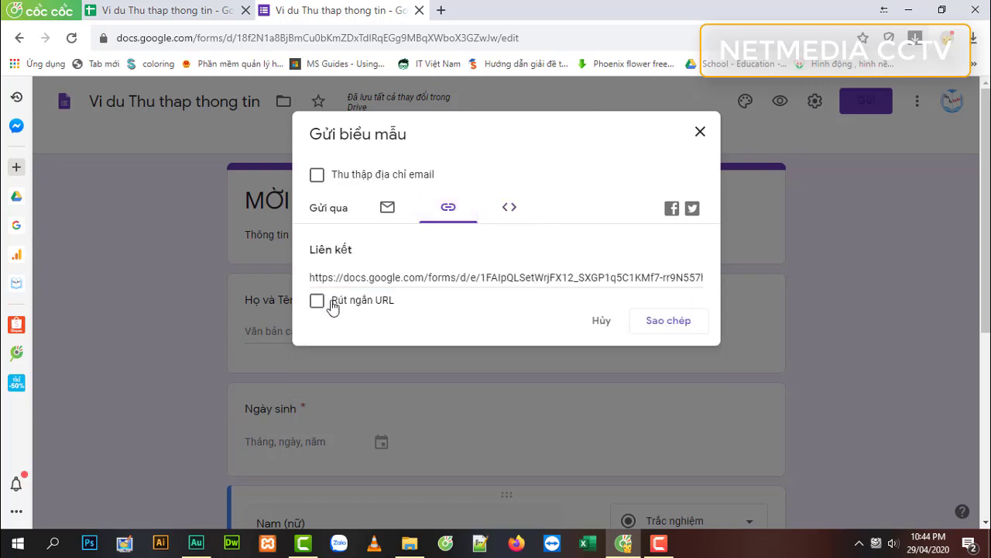
click(332, 302)
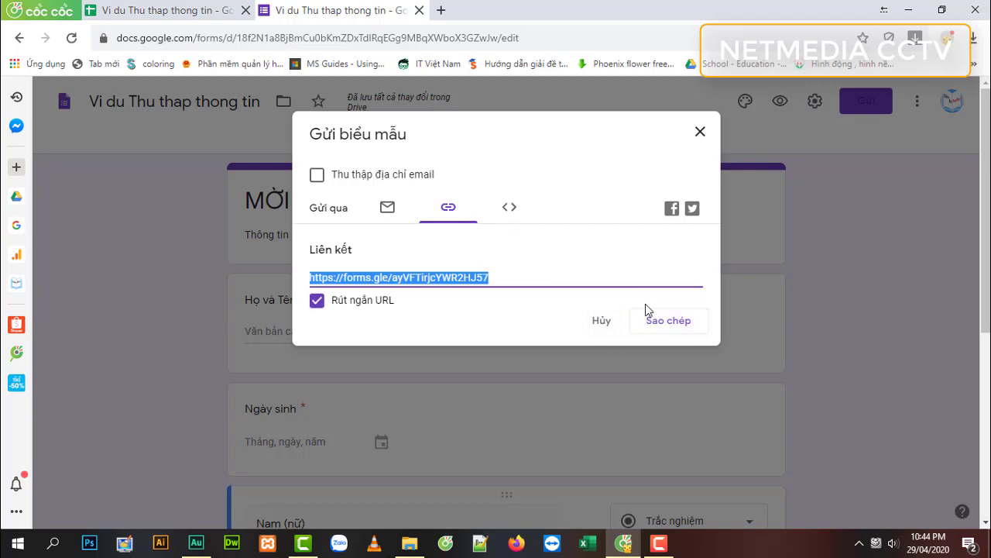
click(657, 325)
click(948, 38)
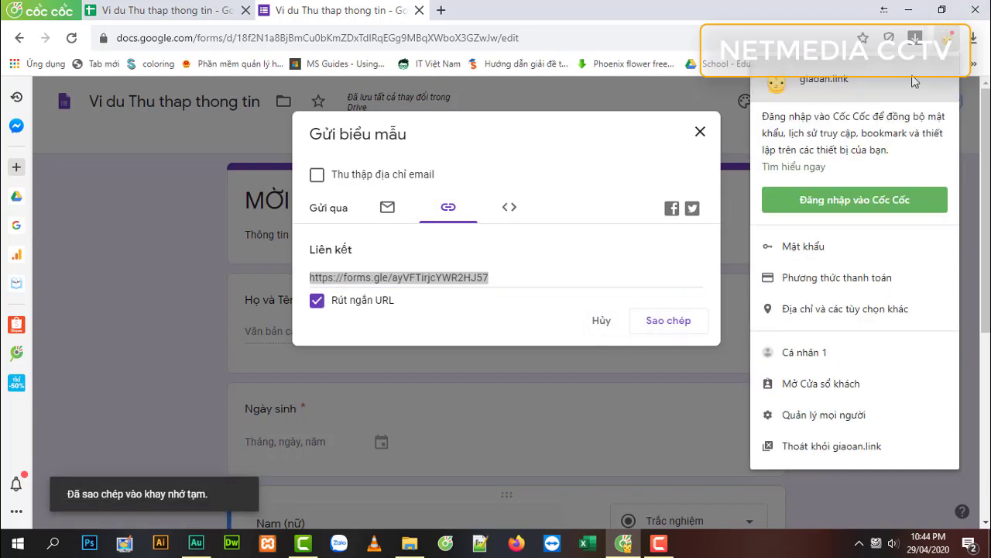
click(800, 386)
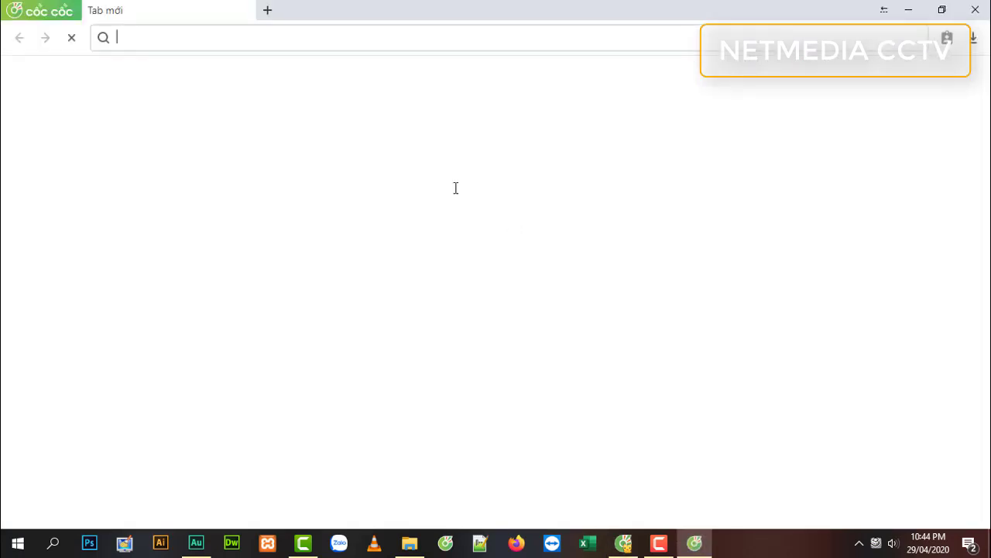
Step: Paste the short link into the private window's address bar to load MỜI CÁC BẠN ĐIỀN THÔNG TIN
right_click(382, 38)
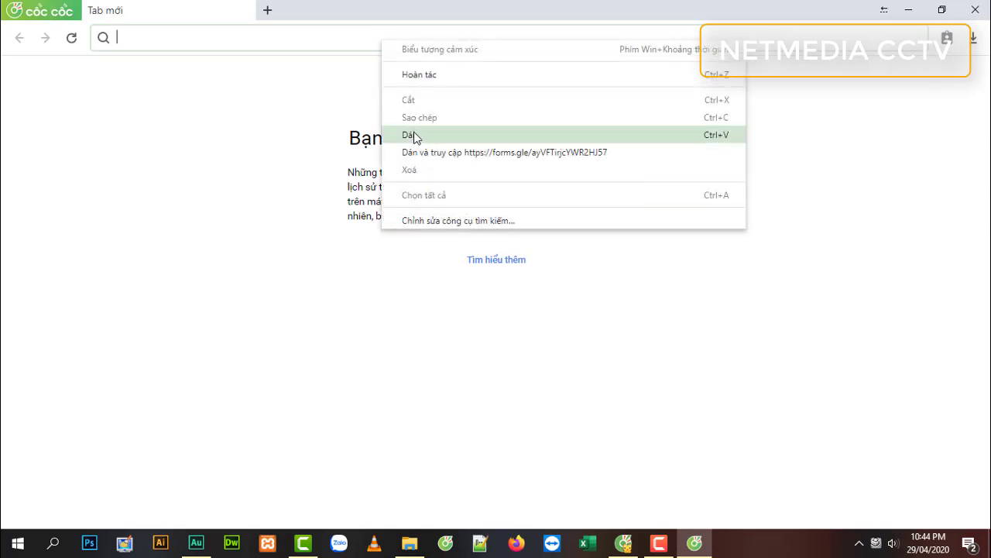
click(411, 135)
key(Return)
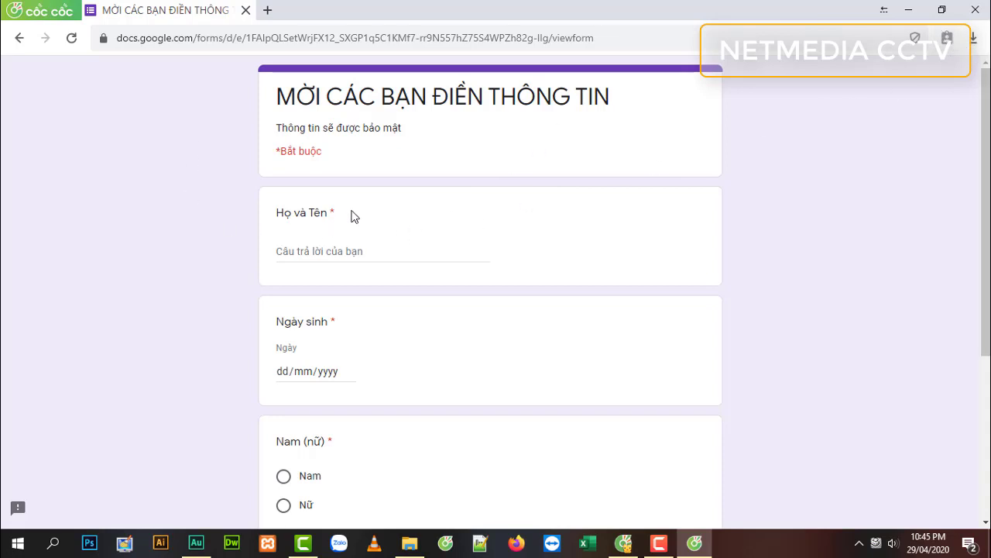
Step: Enter a name in the Họ và Tên field of the live form
scroll(380, 234, down, 3)
scroll(357, 396, up, 3)
click(345, 253)
text(Giaoan.link)
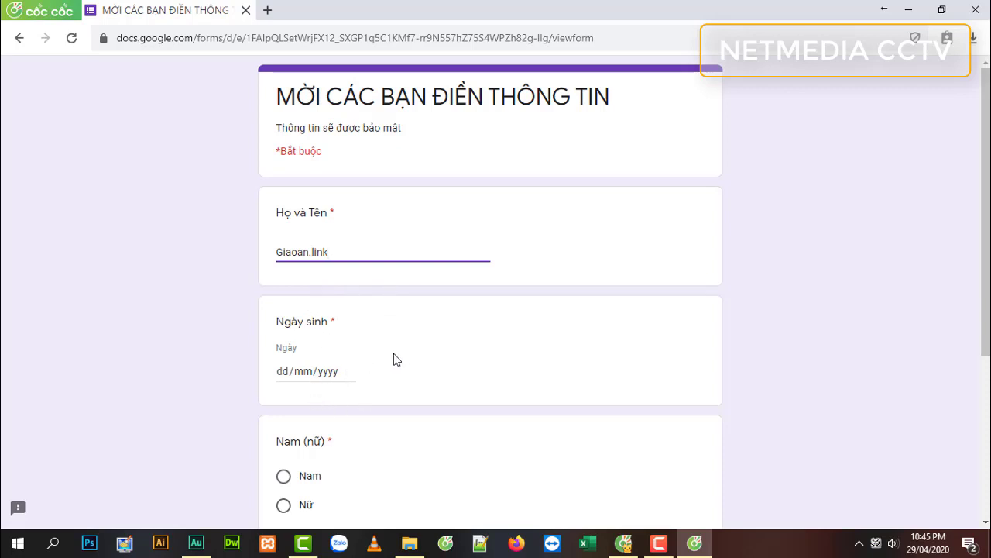
scroll(393, 356, down, 1)
click(302, 358)
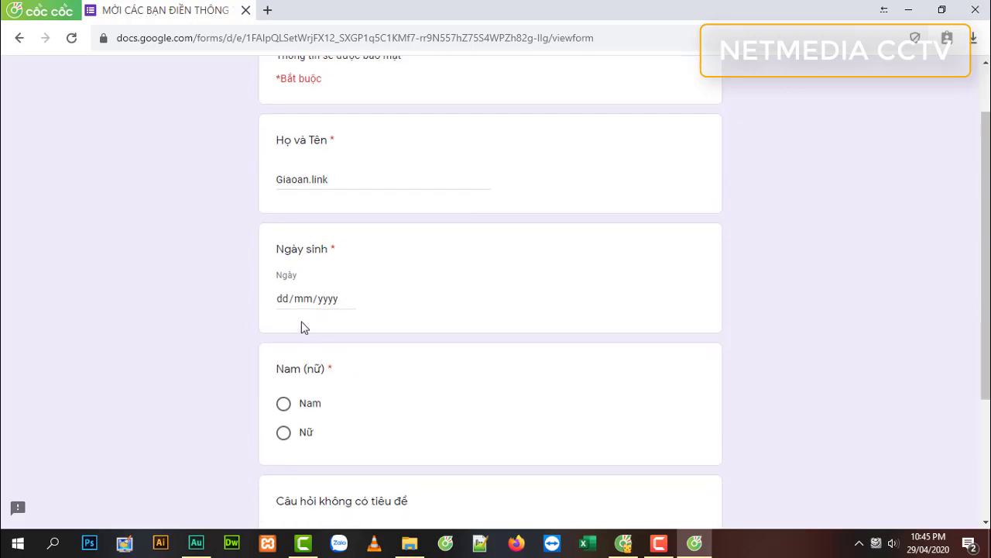
Step: Choose Nam and try submitting, which flags Ngày sinh as required
click(284, 432)
click(284, 403)
scroll(384, 420, down, 3)
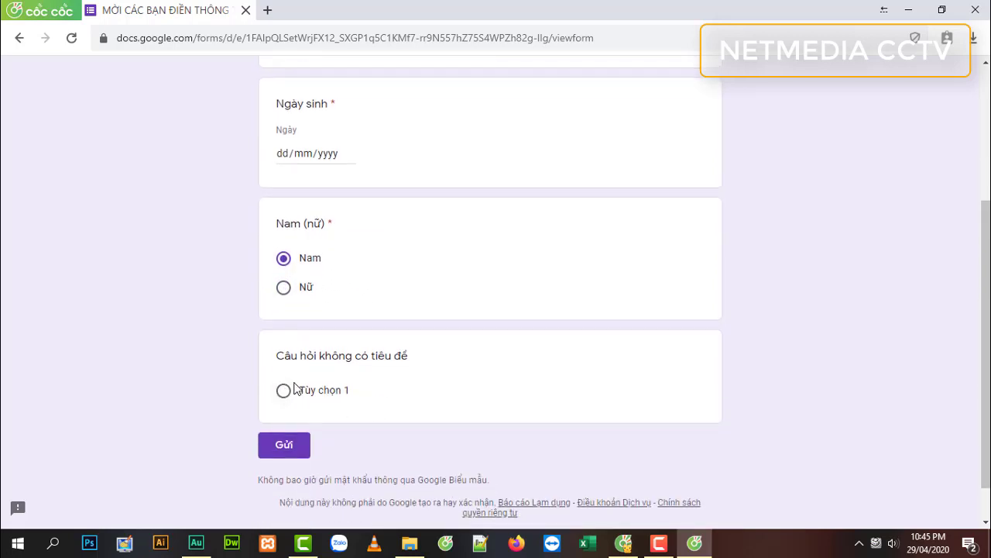
scroll(281, 396, down, 1)
click(284, 401)
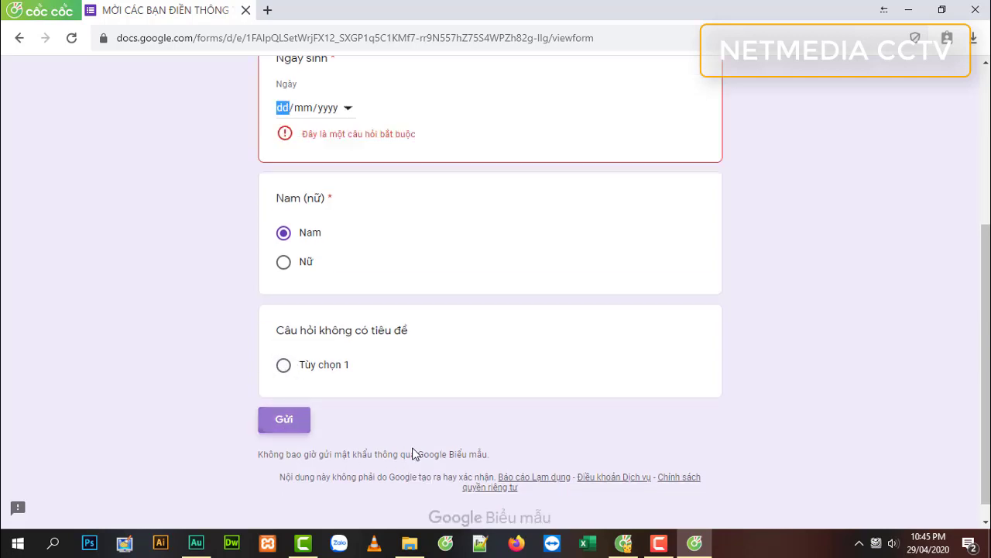
scroll(361, 294, up, 2)
scroll(398, 286, up, 2)
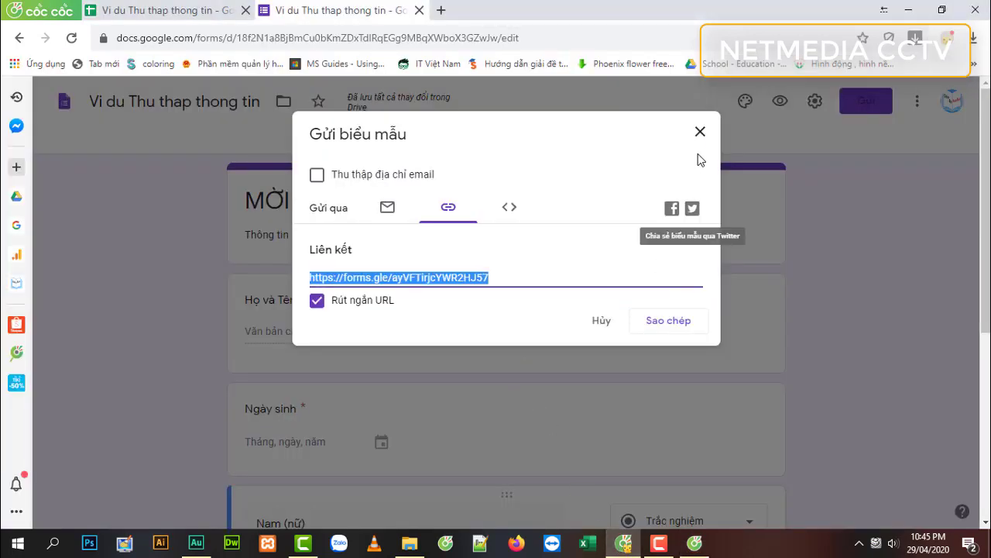
Step: Inspect the Ngày sinh question's settings in the form editor
click(700, 132)
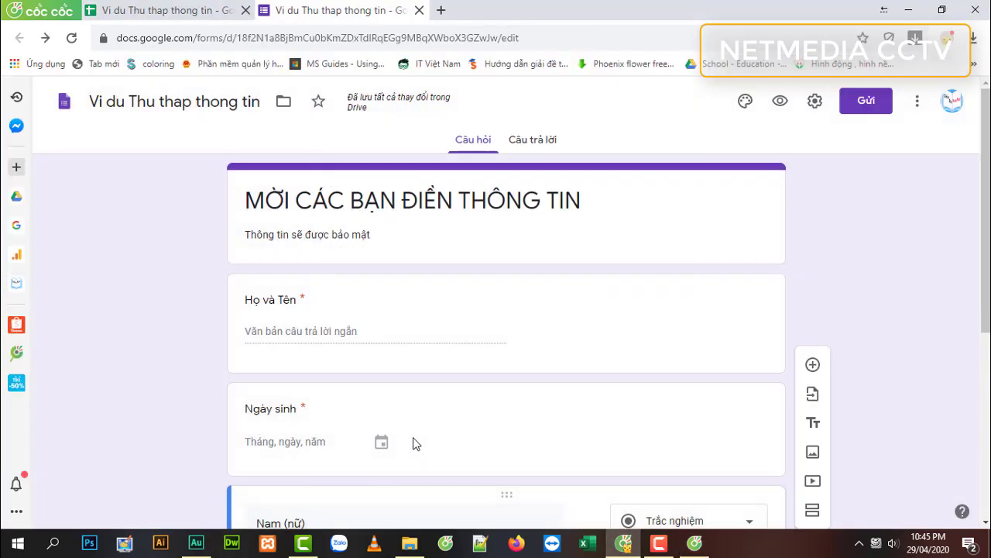
scroll(527, 299, down, 2)
click(540, 281)
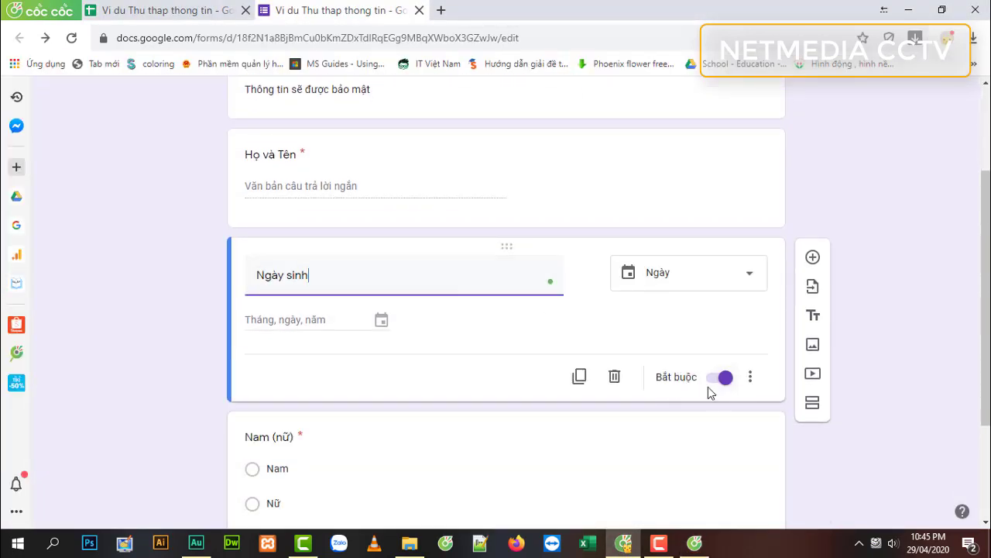
Step: Enter birth date 10/09/1985 in the live form and submit the response
click(695, 542)
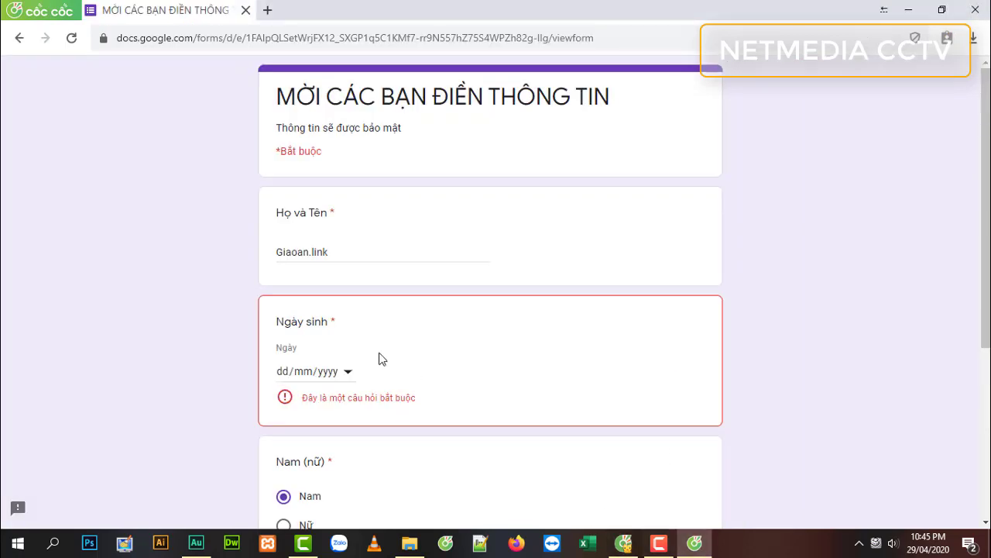
click(304, 373)
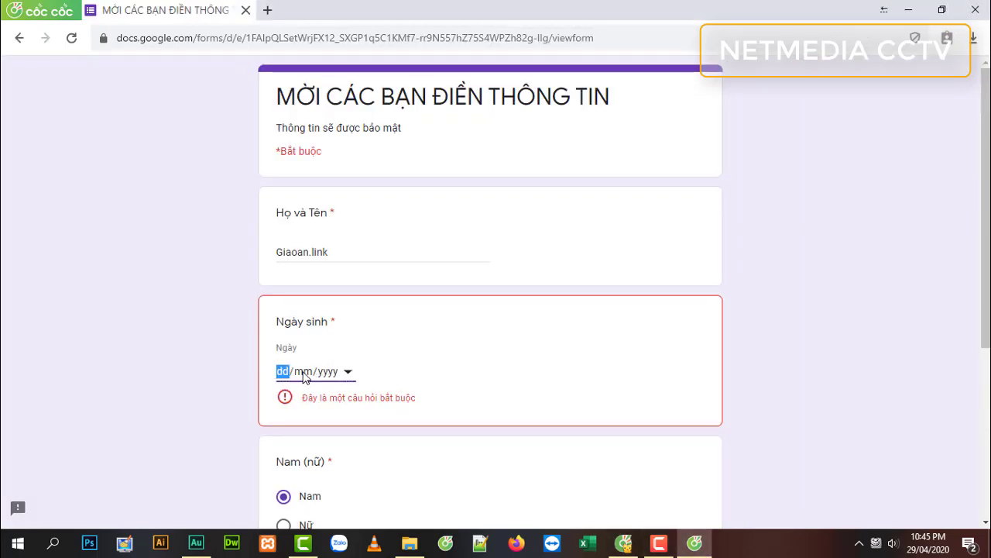
text(10/)
text(09/0001)
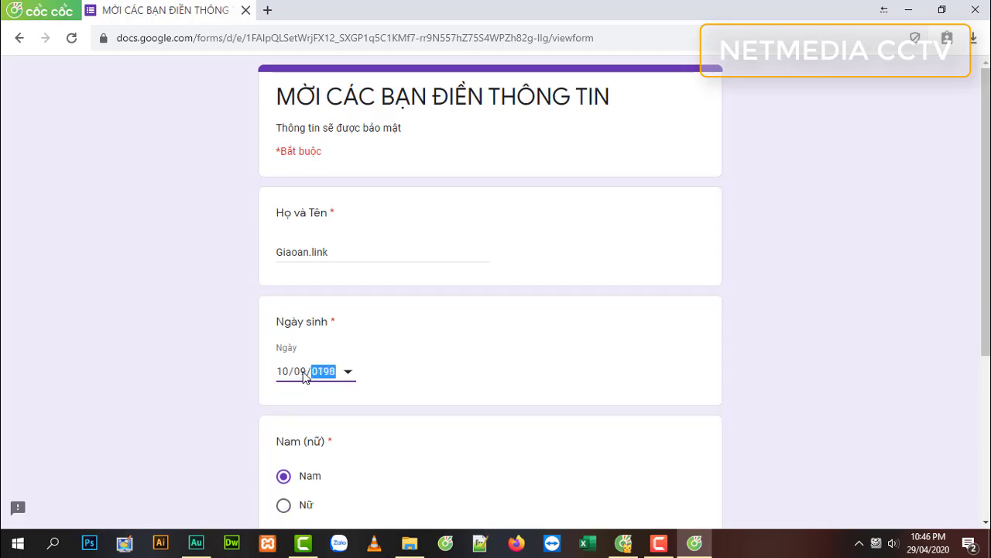
click(747, 349)
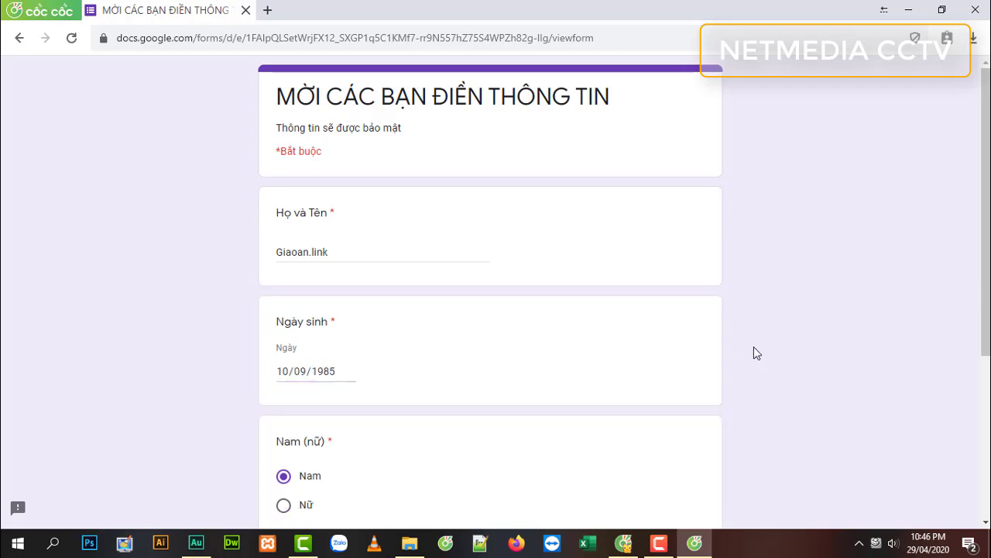
scroll(753, 346, down, 4)
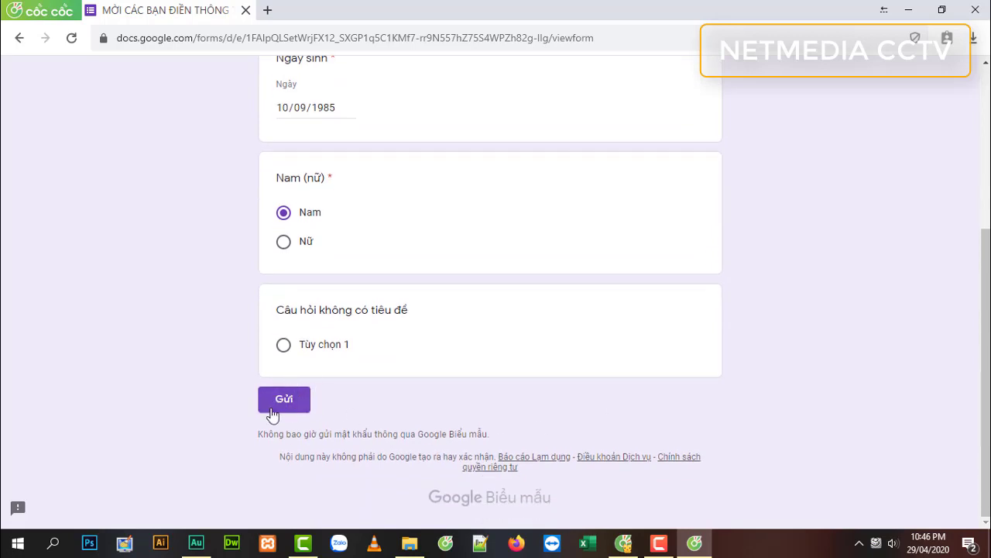
click(284, 400)
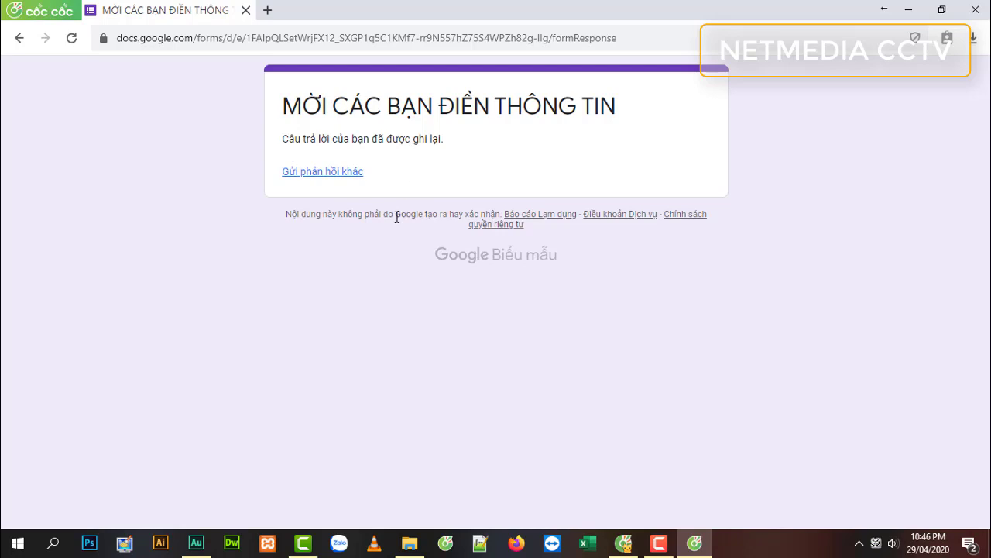
Step: Reload the 'Vi du Thu thap thong tin' spreadsheet to show the new response in Câu trả lời biểu mẫu 1
click(326, 172)
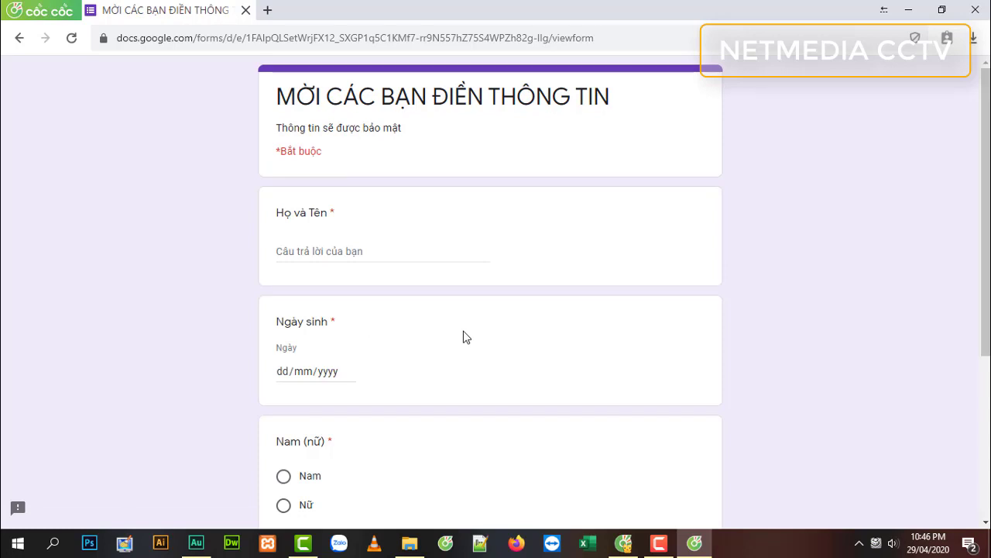
click(908, 10)
click(206, 11)
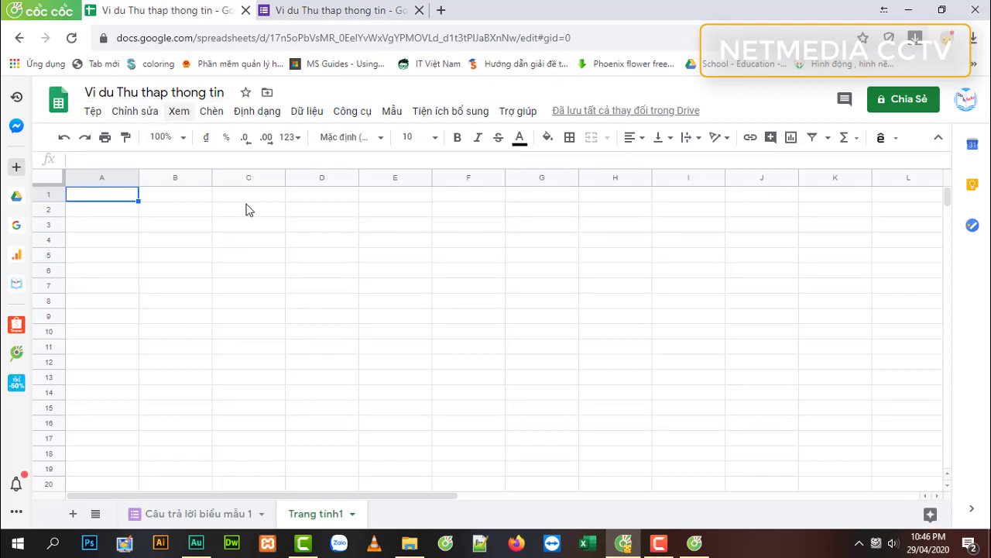
click(269, 199)
click(160, 211)
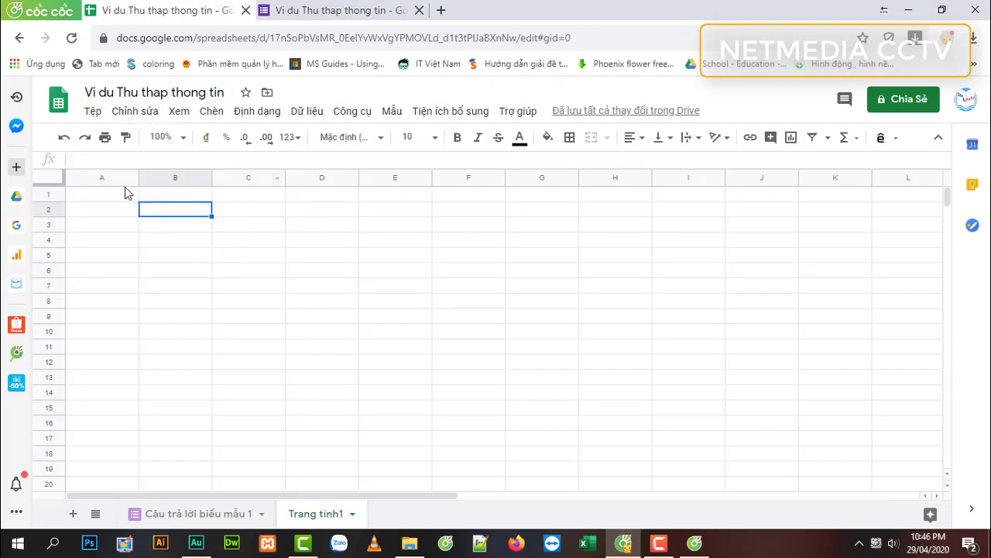
click(71, 39)
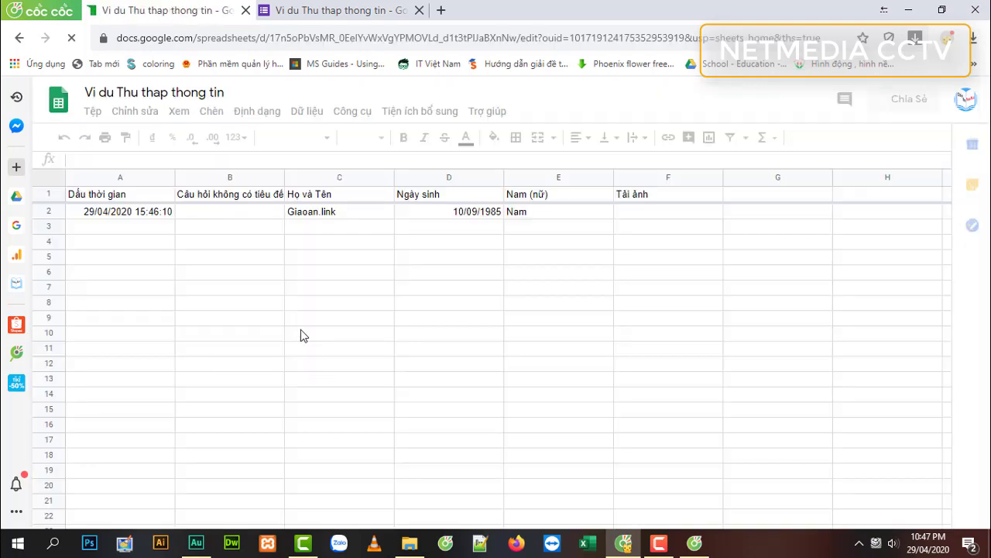
Step: Check the first response row, then clear the Tải ảnh heading from column F
click(120, 213)
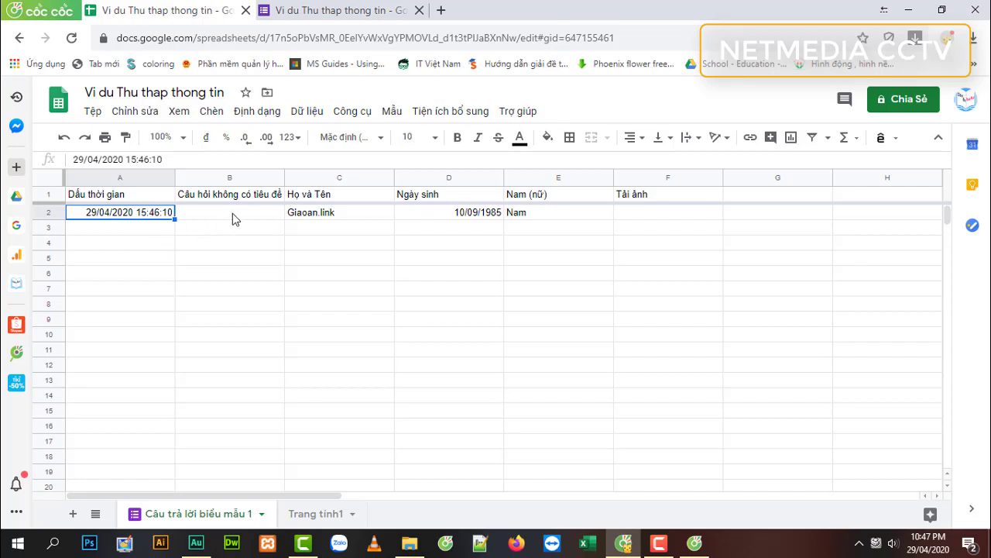
click(317, 219)
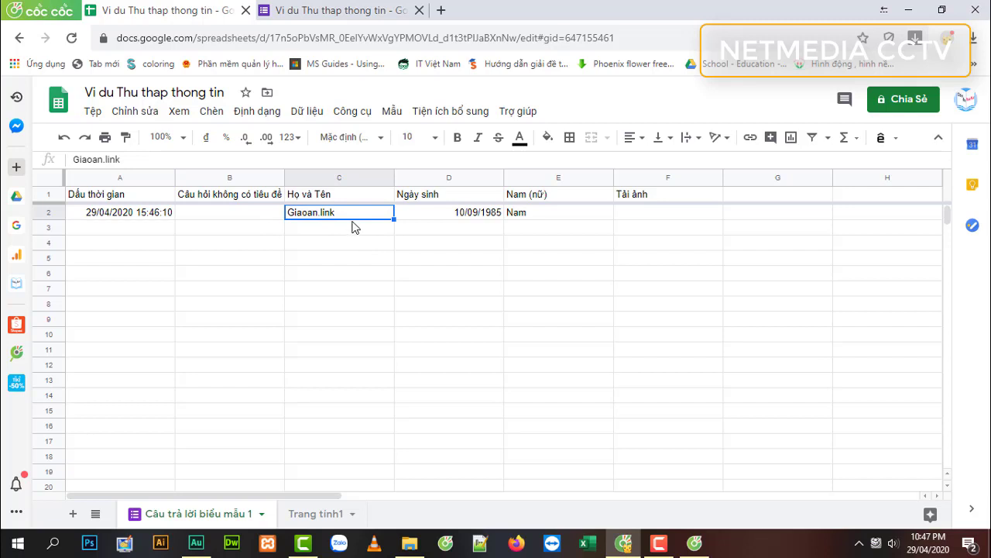
click(486, 217)
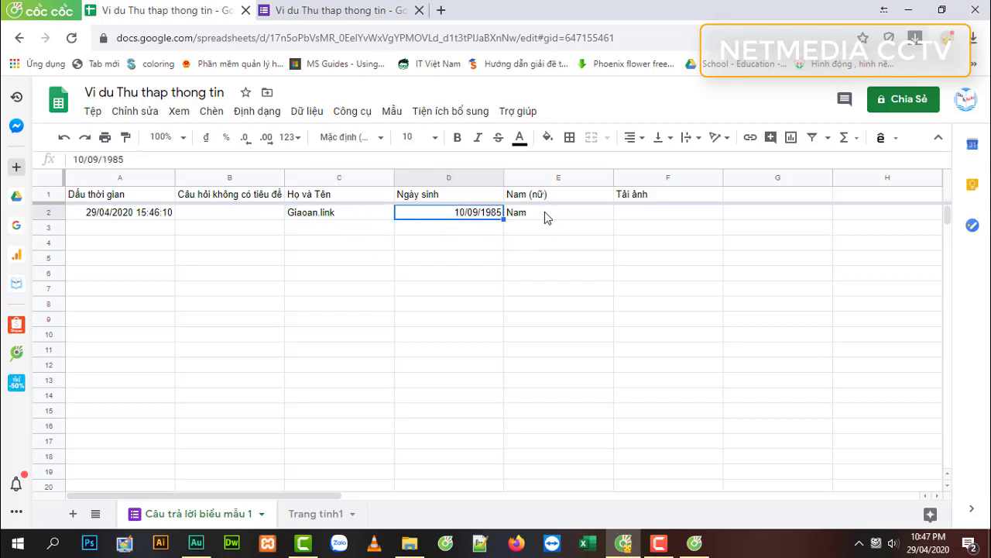
click(545, 214)
click(665, 219)
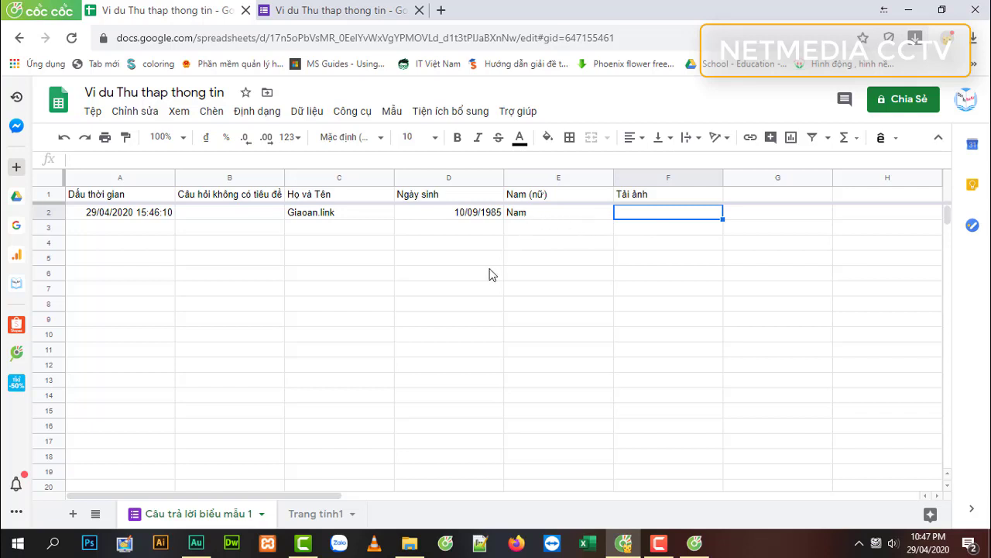
click(643, 181)
right_click(651, 186)
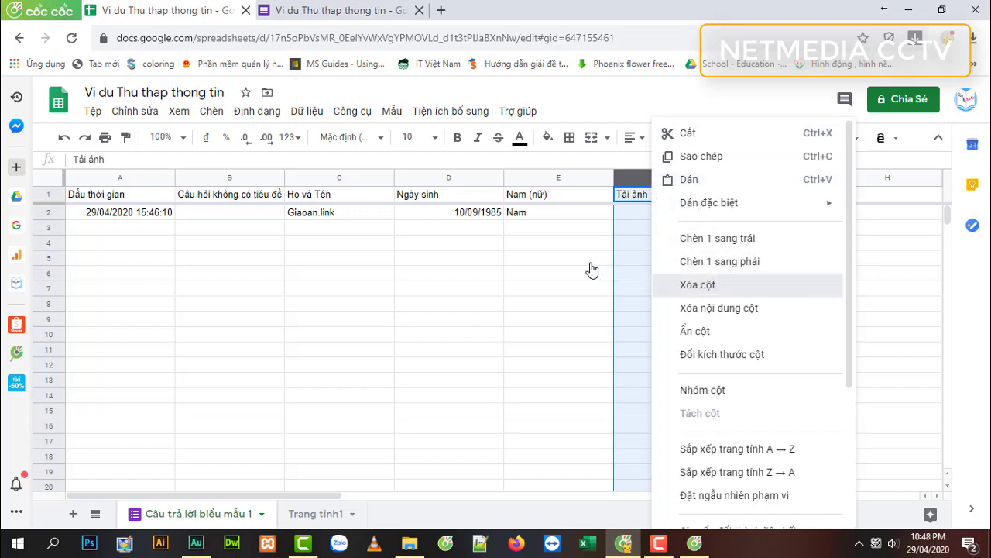
key(Return)
Step: Try deleting the untitled question column B and dismiss the cannot-delete error
click(217, 197)
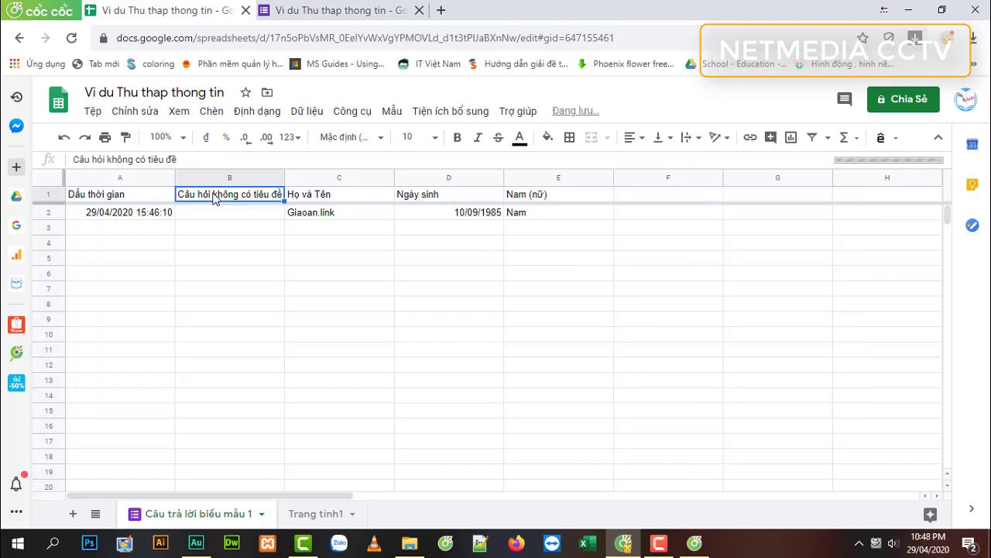
click(215, 177)
right_click(214, 177)
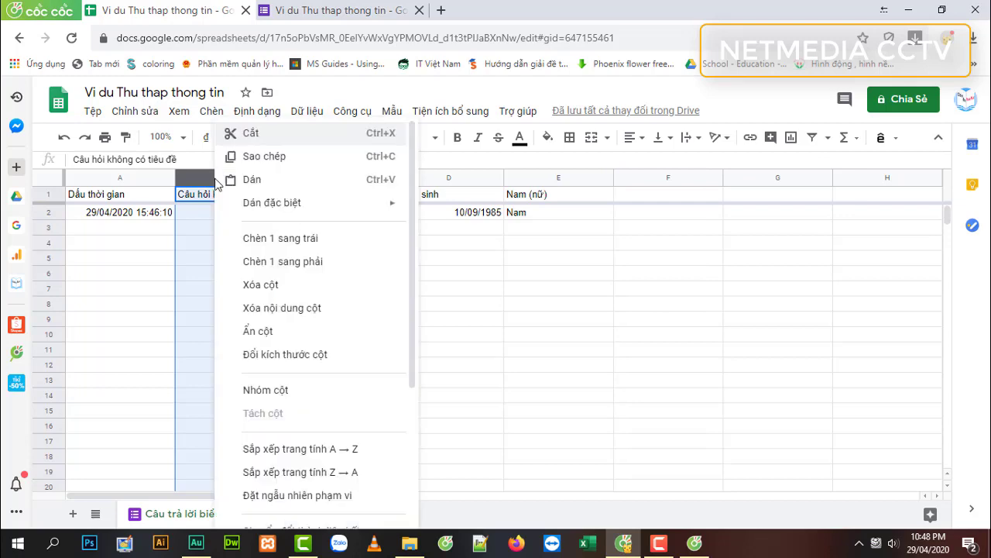
click(293, 285)
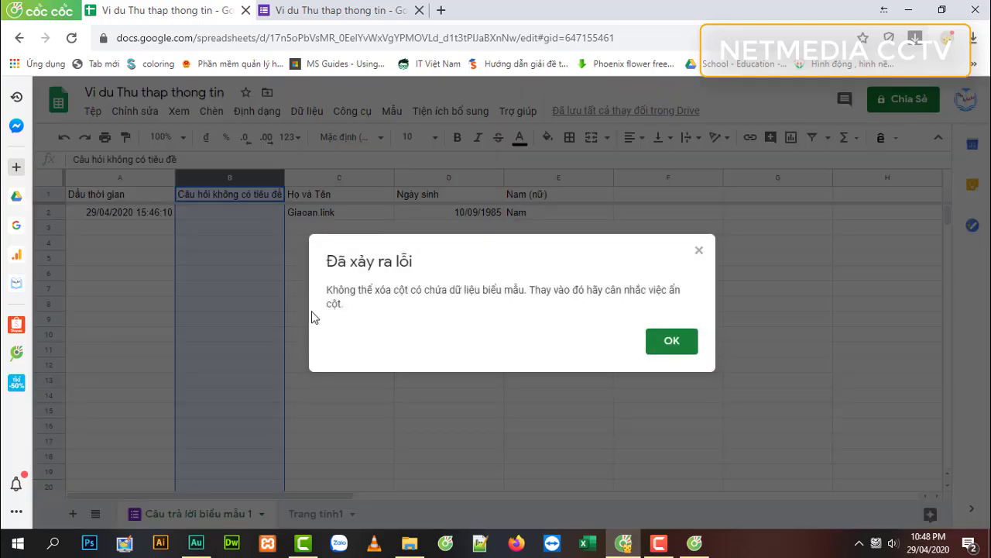
click(699, 250)
click(593, 309)
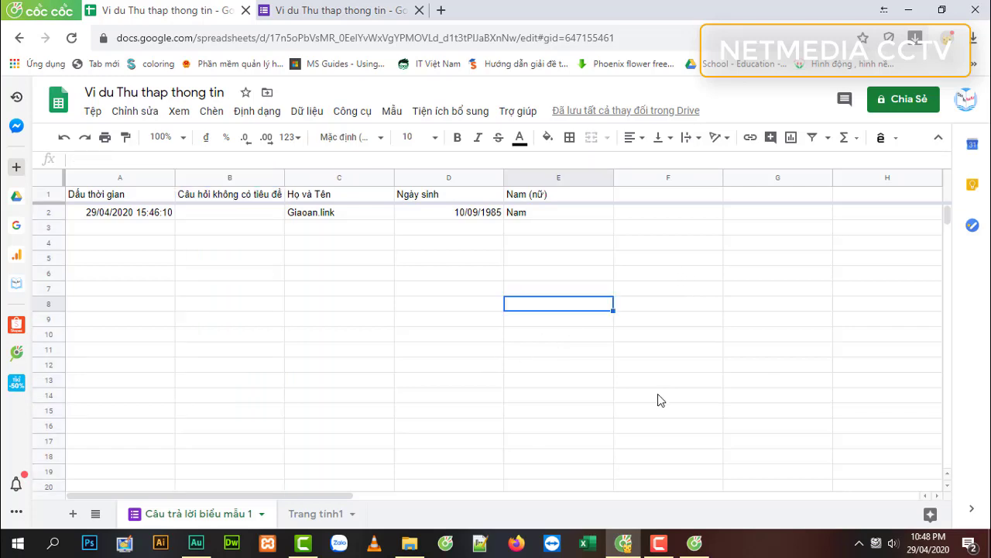
Step: Enter the respondent's full name in Họ và Tên on the live form
mouse_move(692, 552)
click(672, 480)
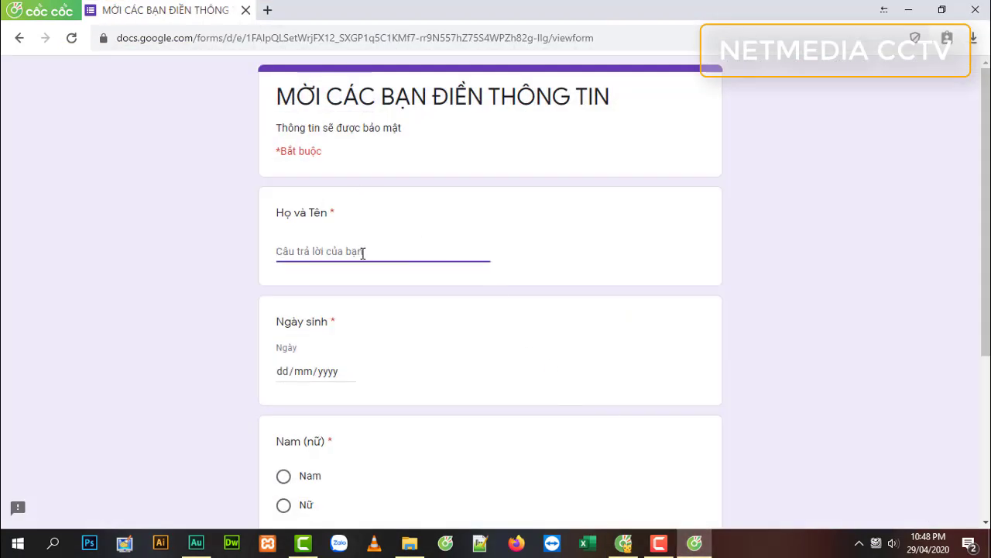
text(Hunhf)
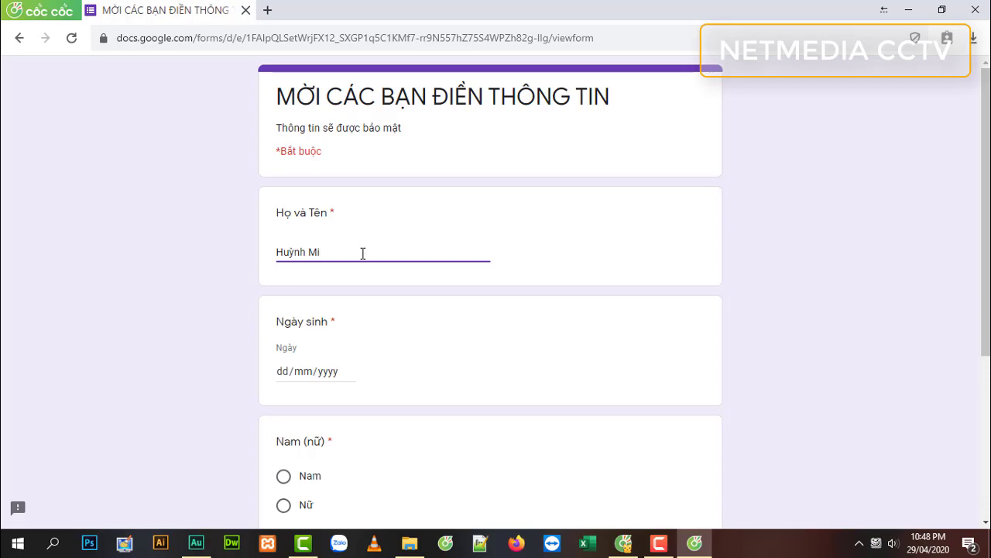
key(BackSpace)
key(BackSpace)
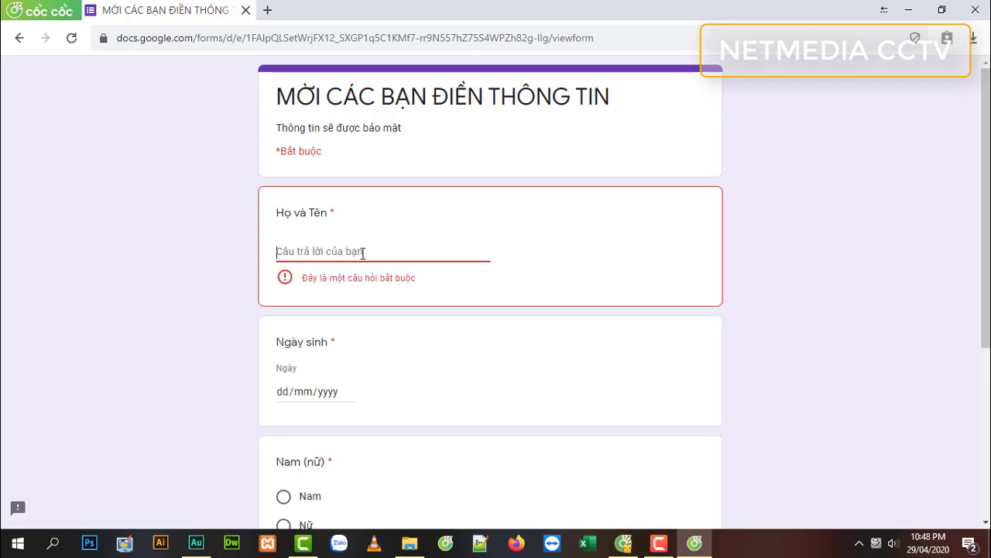
text(Lê Ngọc Chọn)
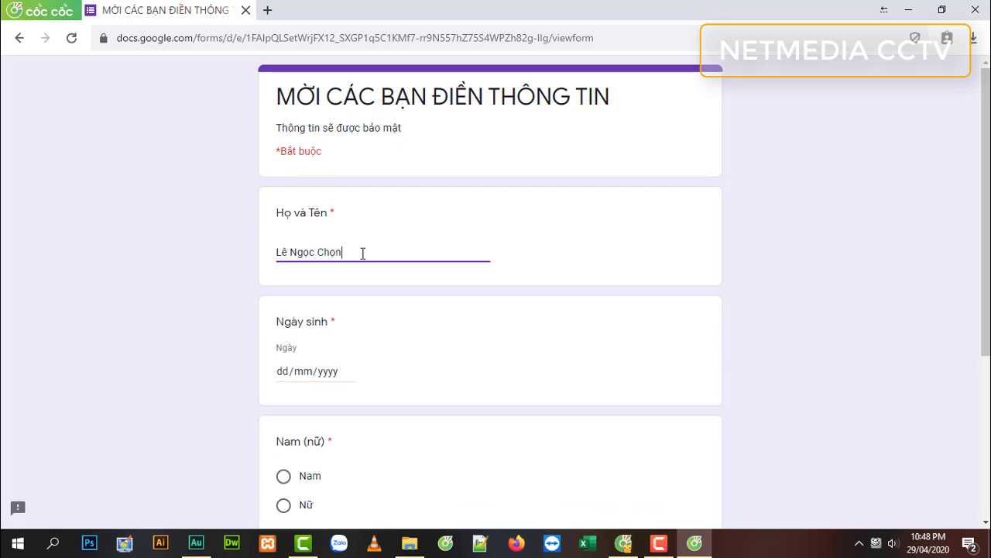
click(303, 373)
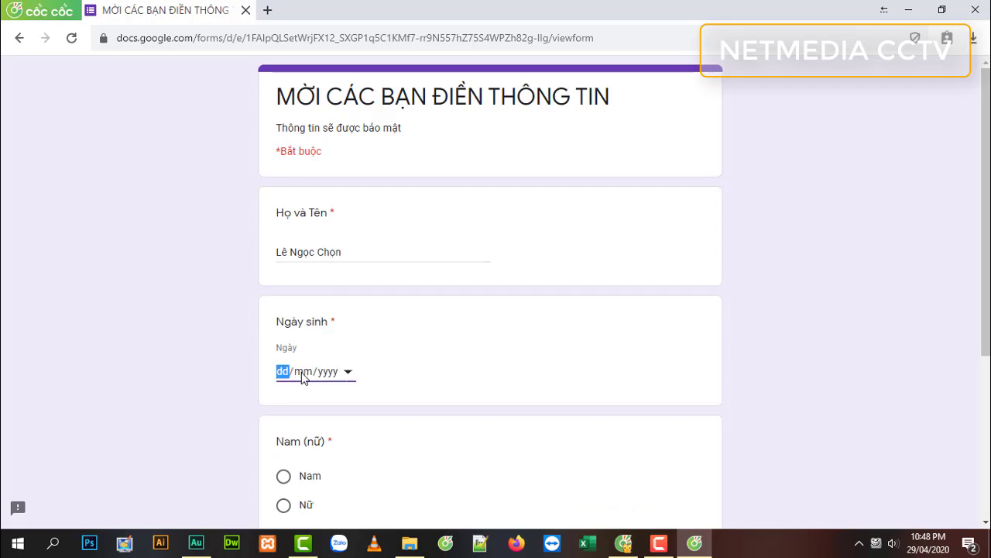
text(1)
text(0)
text(1986)
click(284, 505)
scroll(353, 476, down, 2)
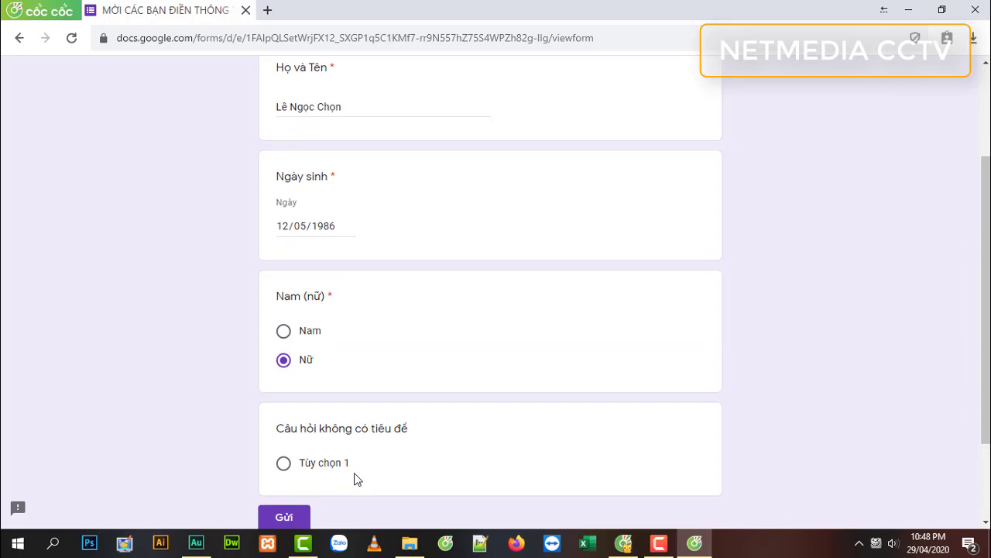
scroll(354, 476, down, 1)
click(292, 449)
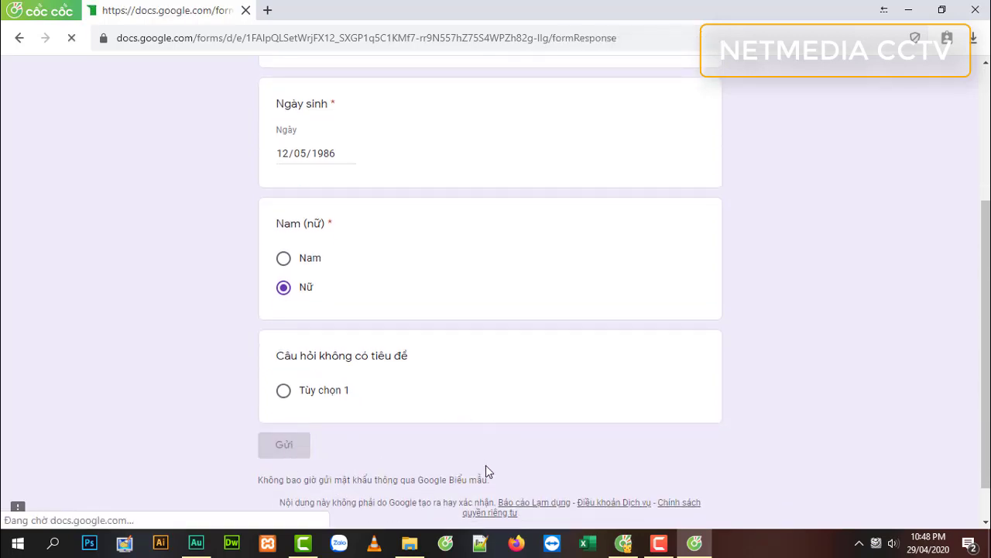
click(626, 546)
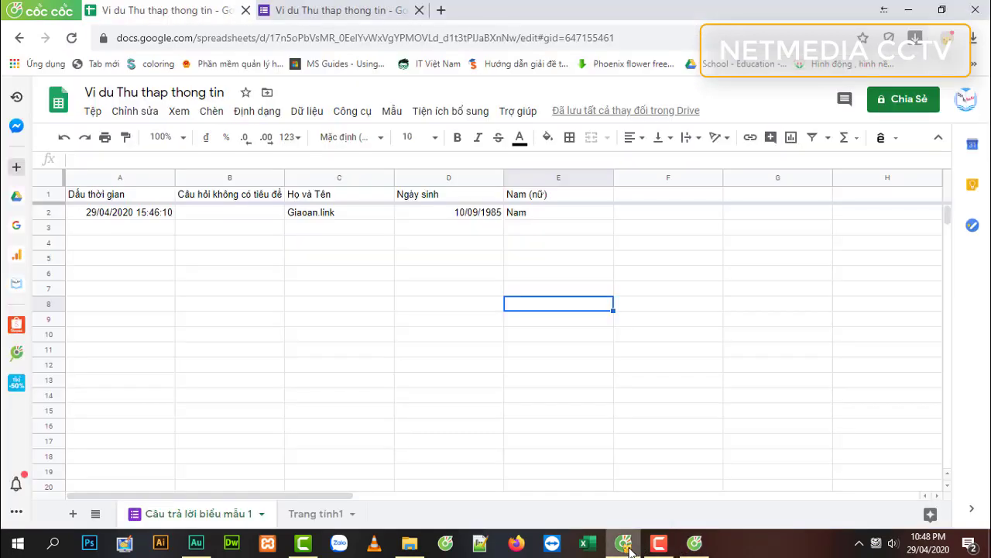
click(49, 228)
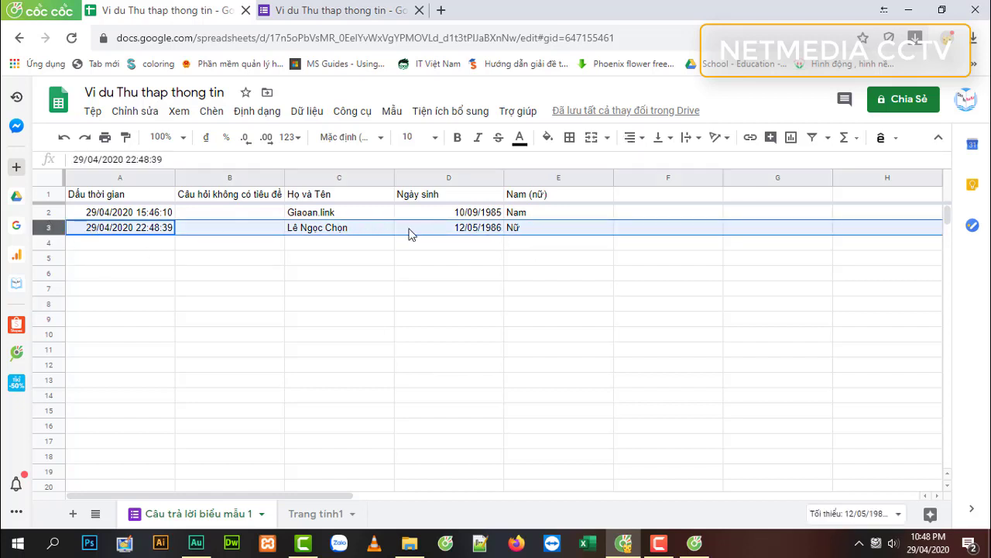
click(484, 236)
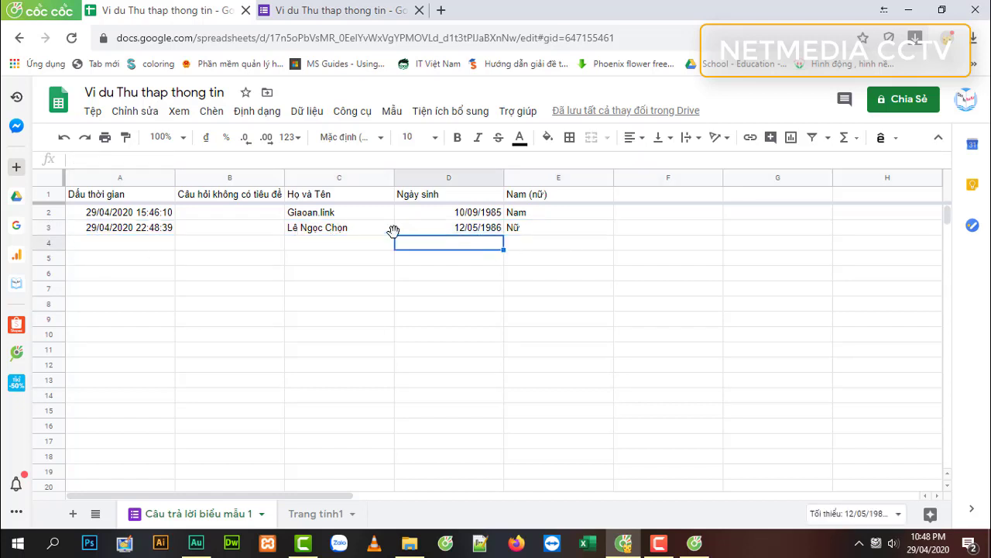
click(377, 227)
click(439, 230)
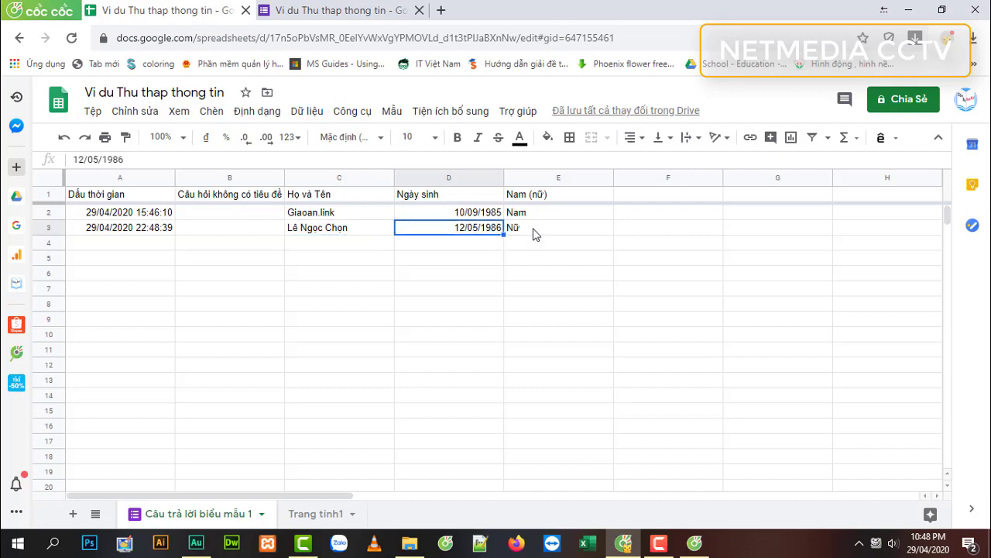
click(534, 230)
click(328, 229)
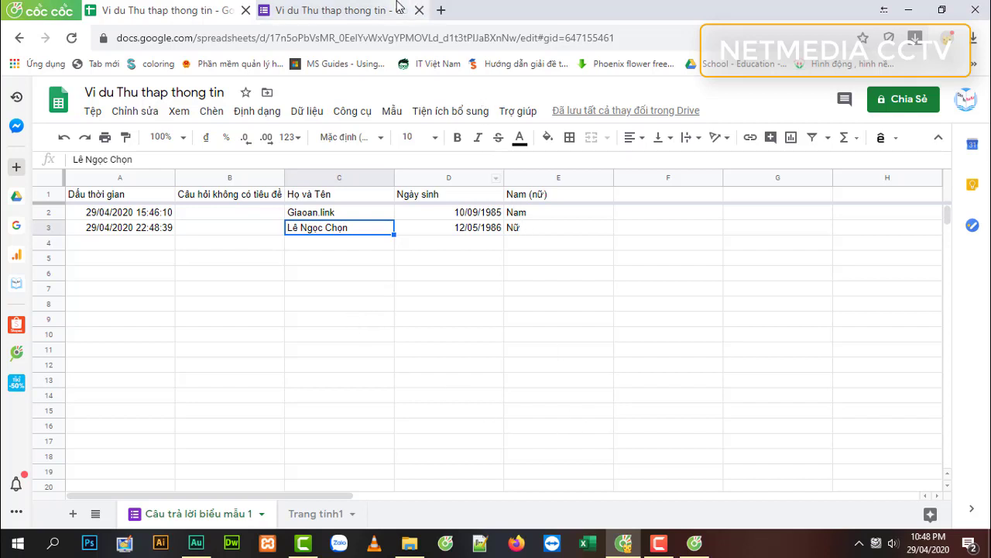
click(912, 16)
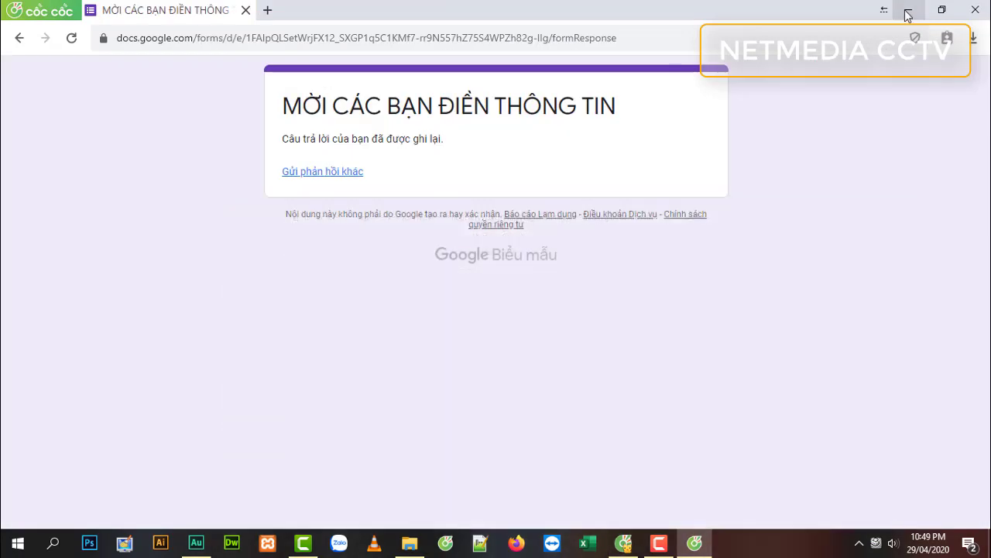
Step: Log in to the giaoan.link WordPress admin and start a new post via Viết bài mới
click(624, 542)
click(442, 10)
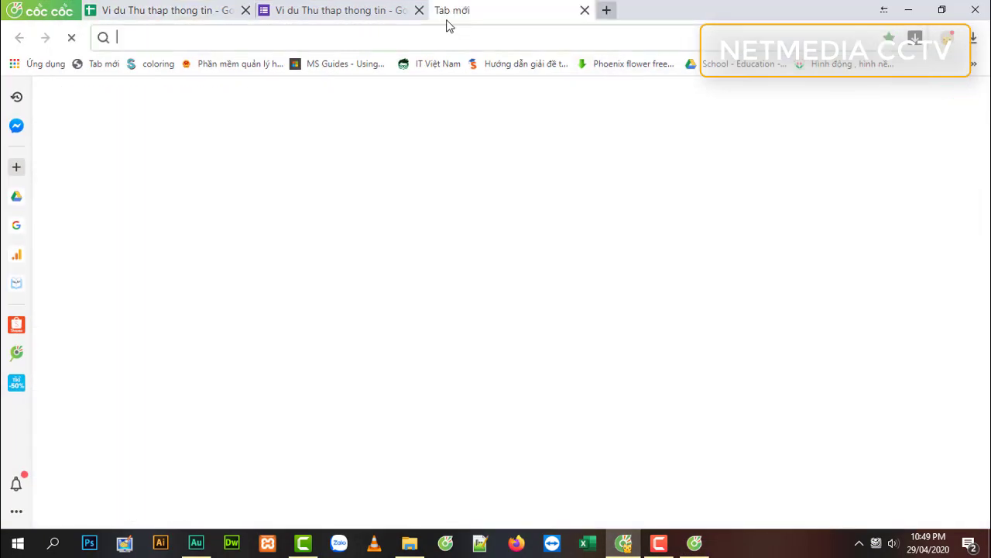
text(giaoan.link)
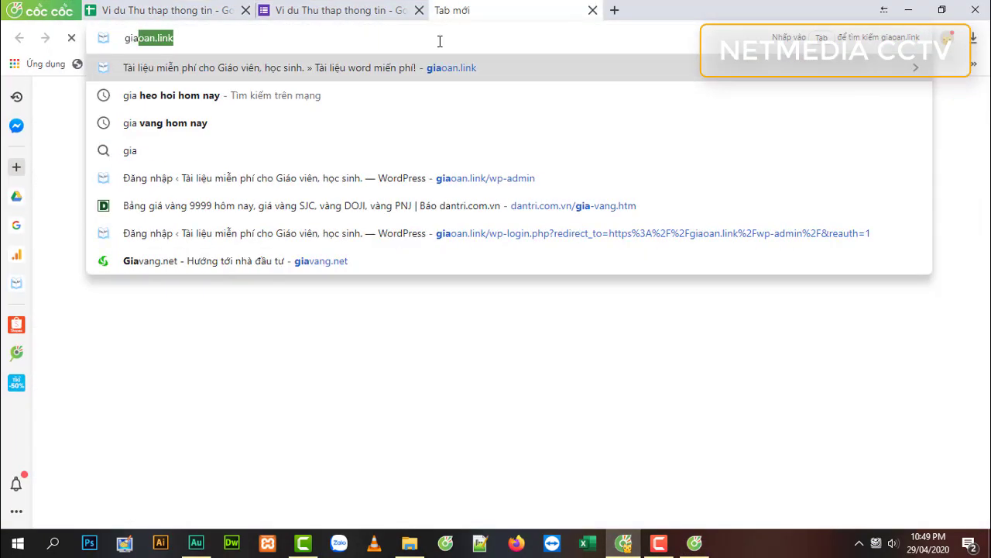
click(568, 178)
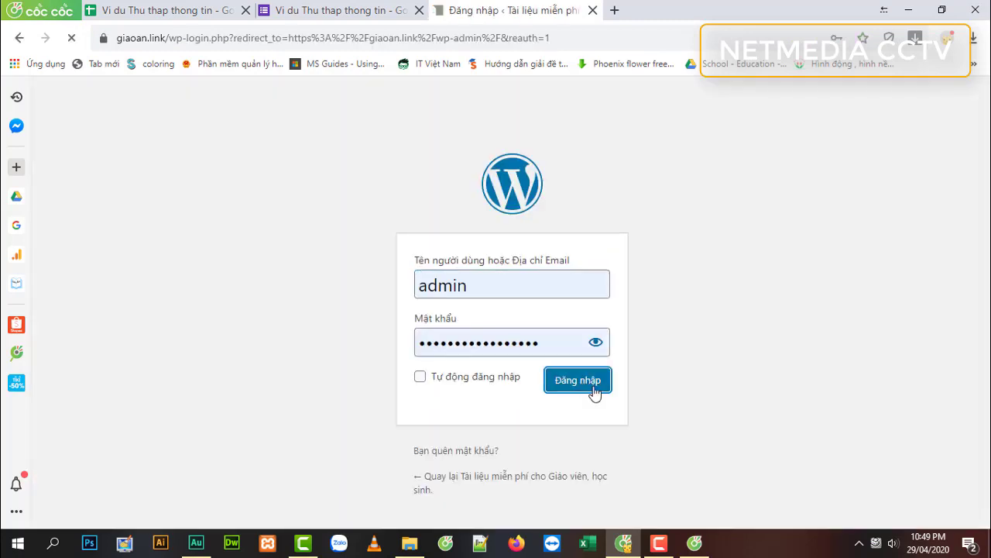
click(595, 392)
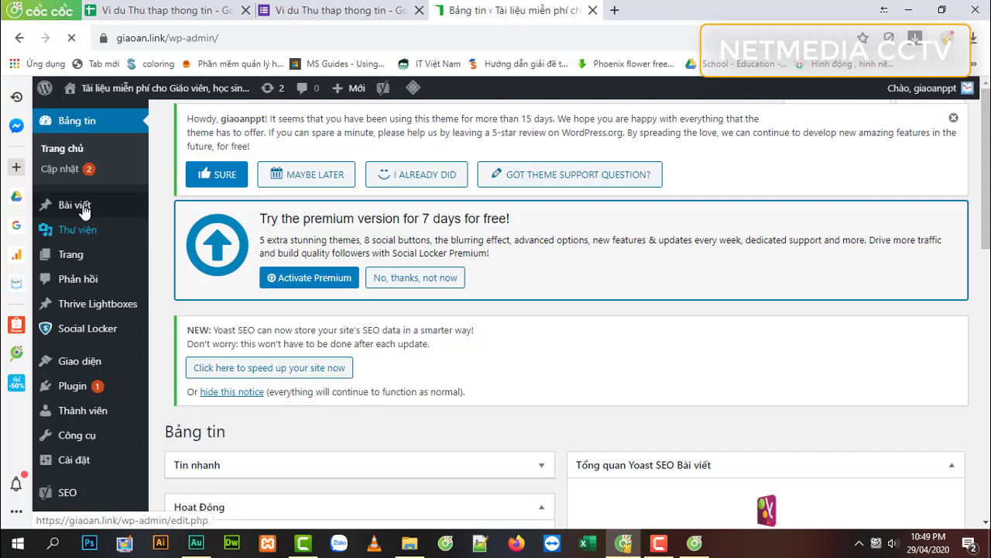
mouse_move(84, 210)
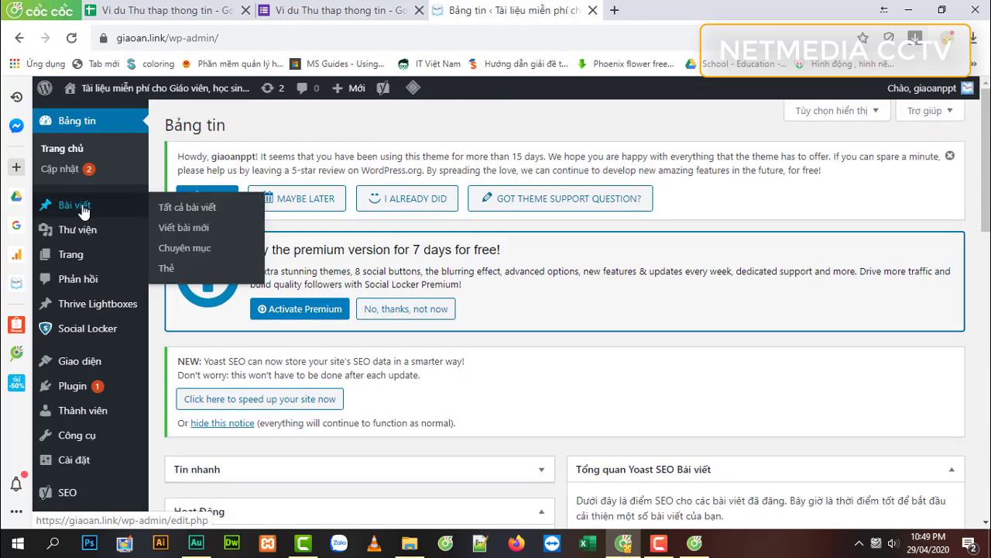
click(184, 248)
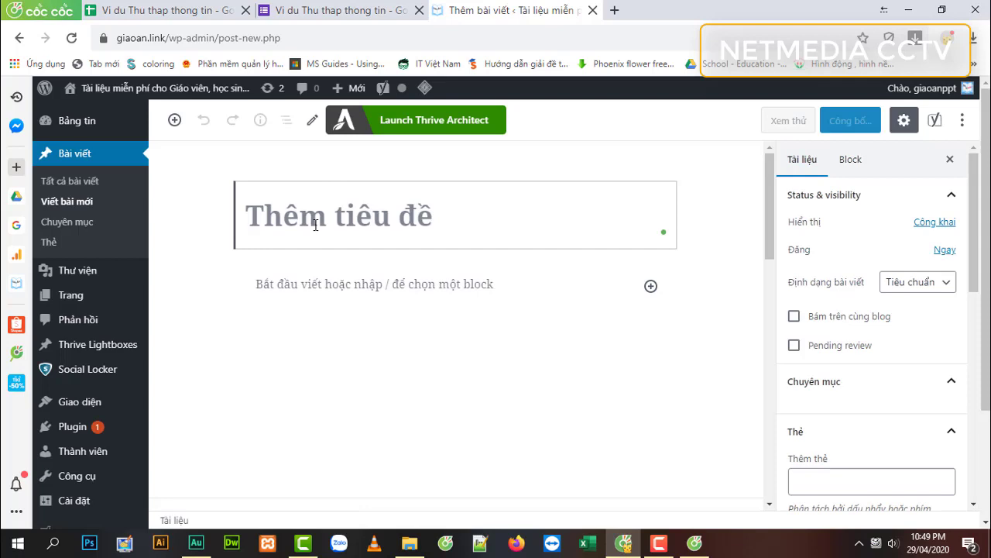
Step: Title the post 'Thu thập thông tin' and add an empty HTML Tùy chỉnh block
text(Thu)
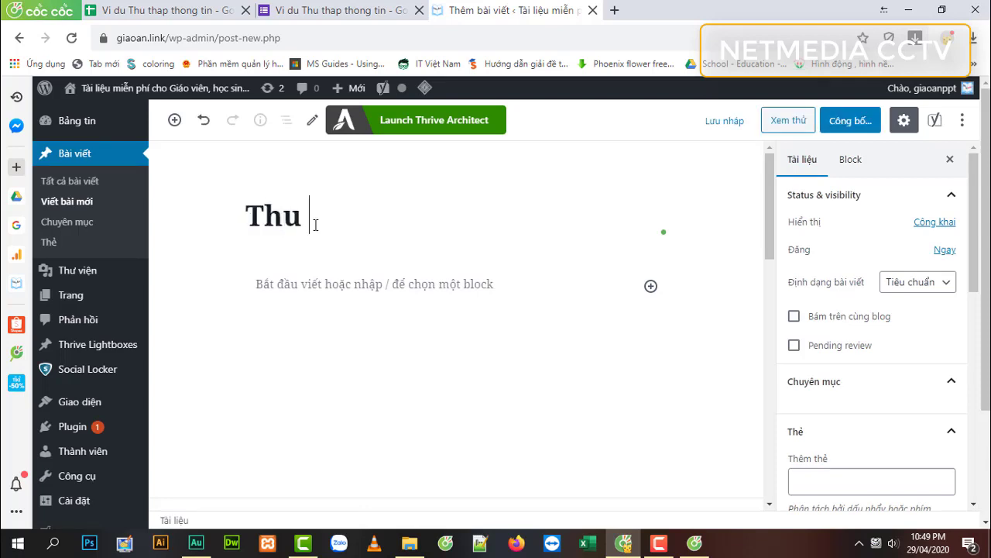
text( th)
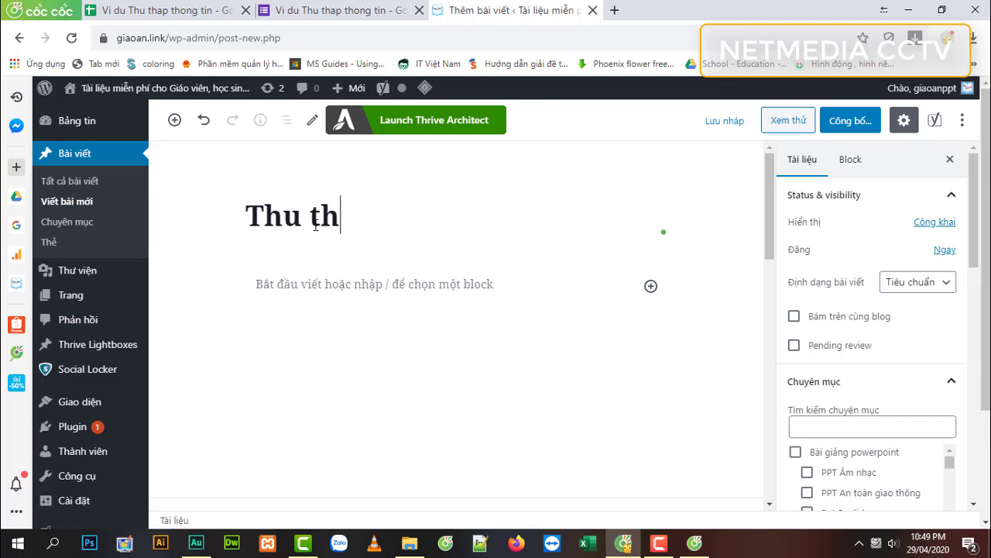
text(ập thông tin)
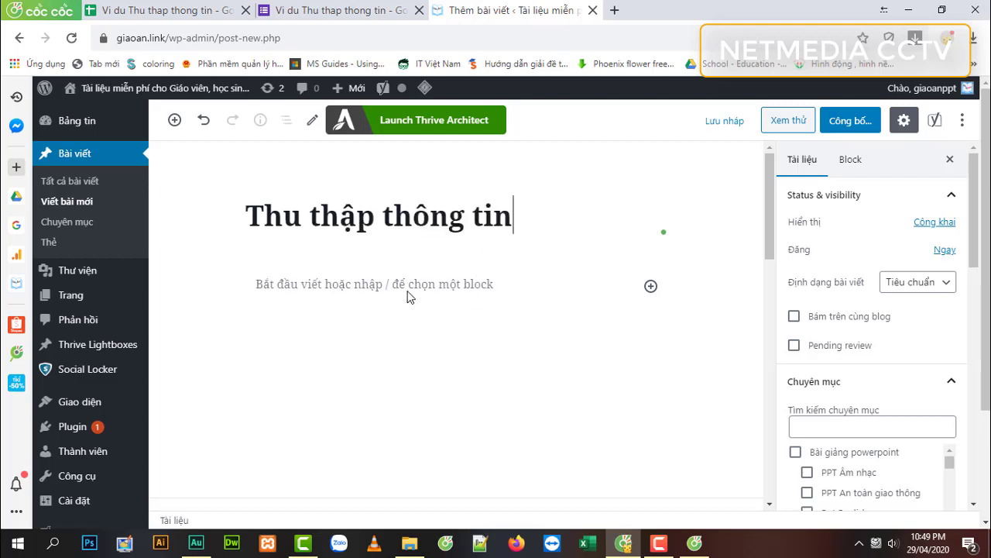
click(651, 288)
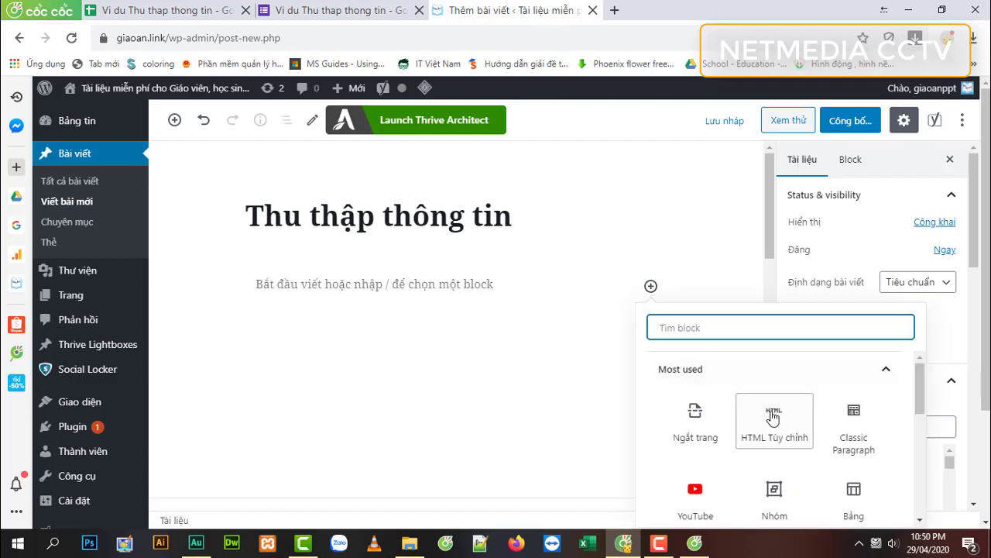
key(Return)
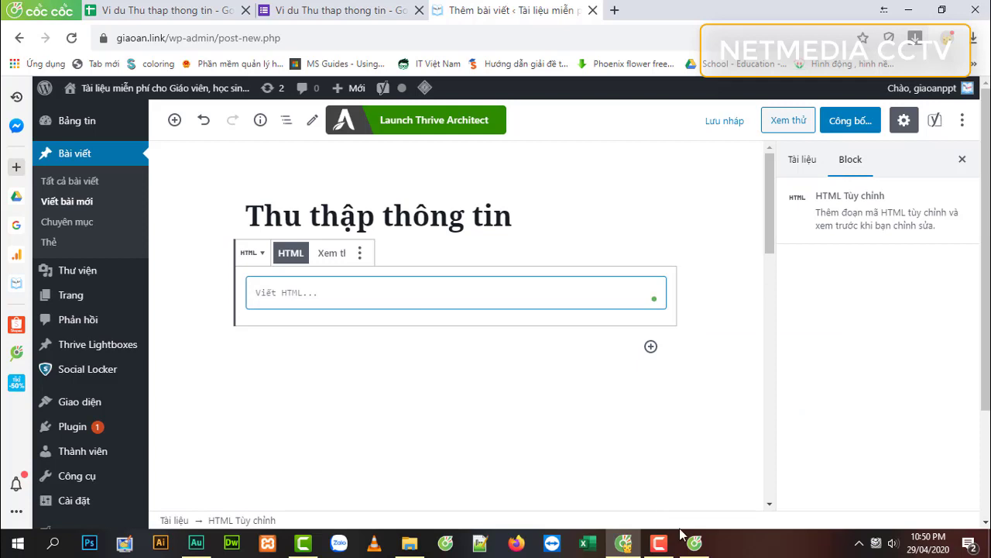
click(346, 12)
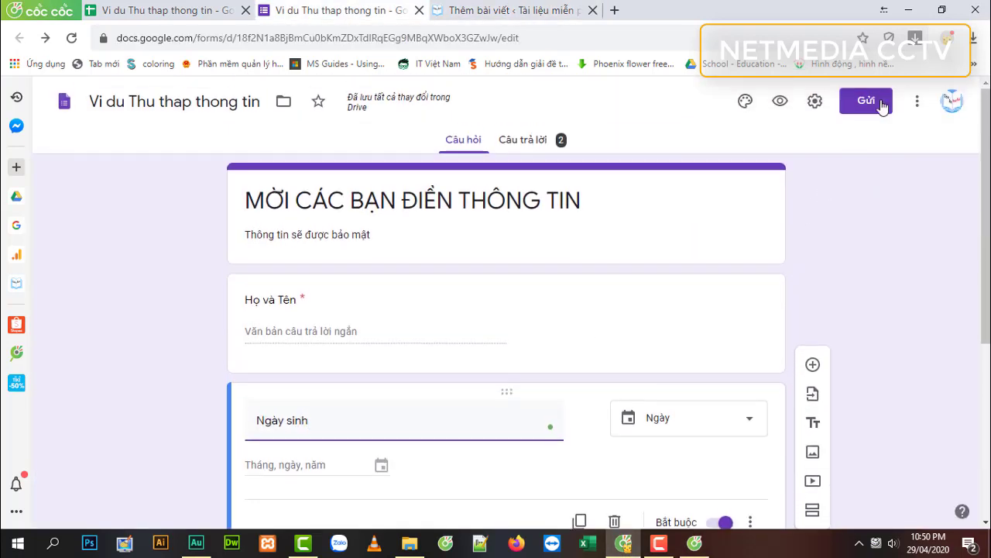
Step: Copy the form's 640 × 979 px iframe embed code from the Gửi dialog
click(869, 110)
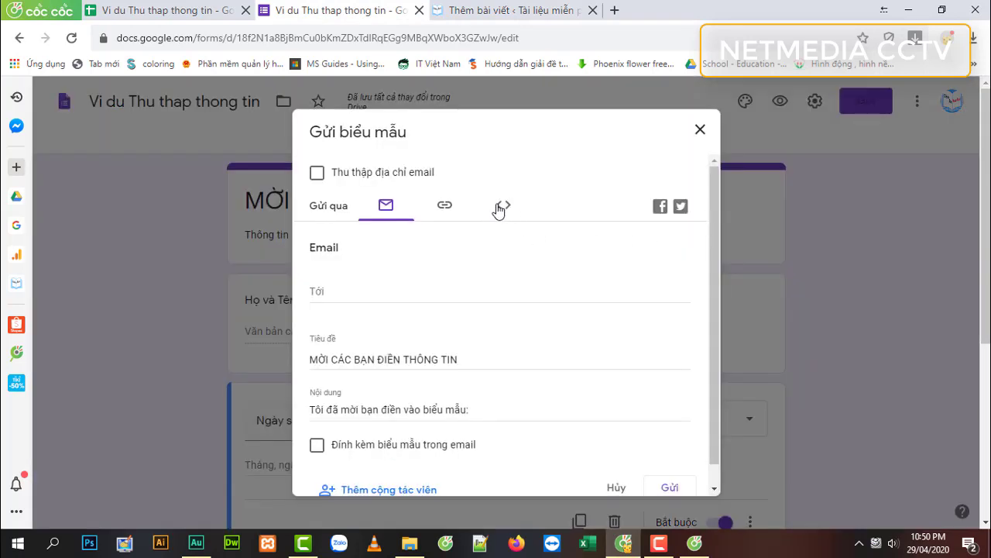
click(504, 211)
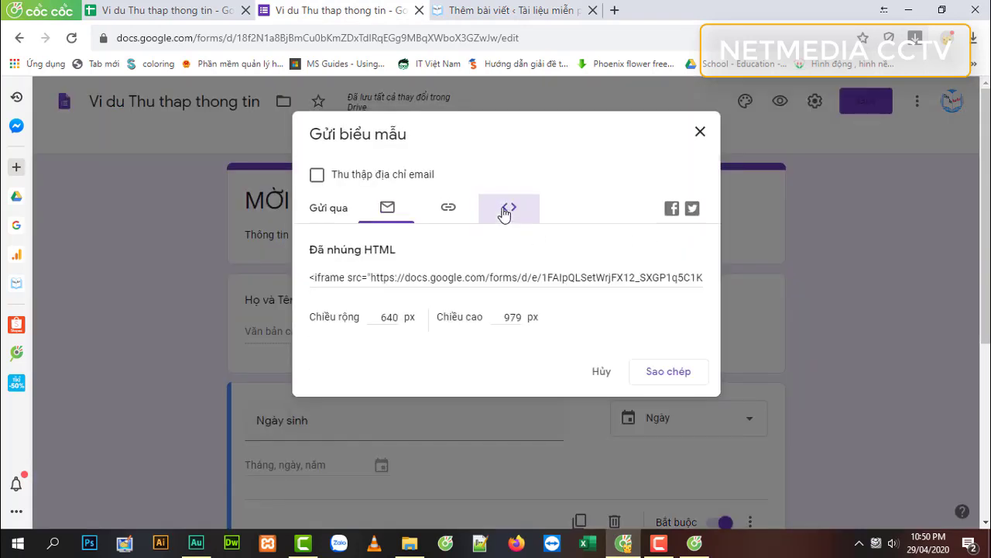
click(331, 279)
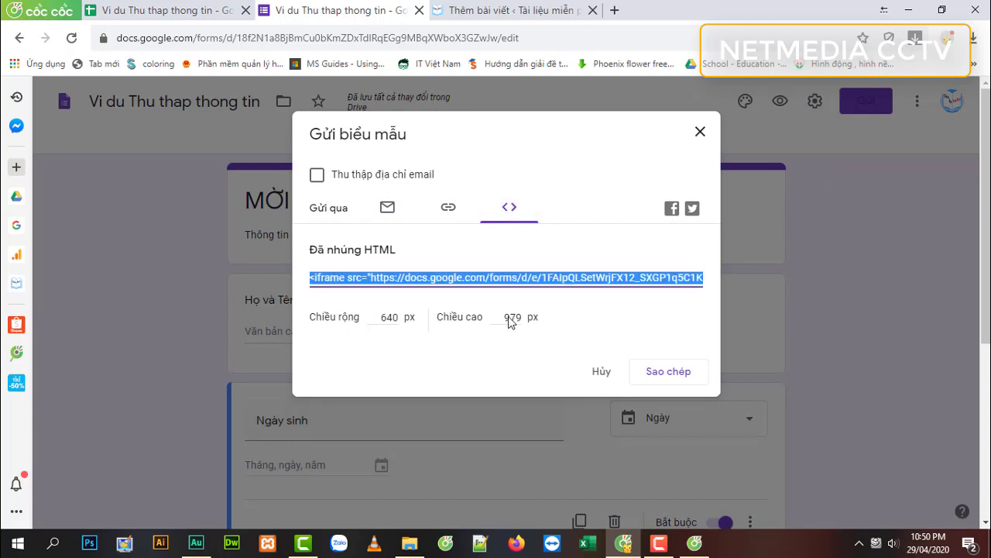
right_click(427, 279)
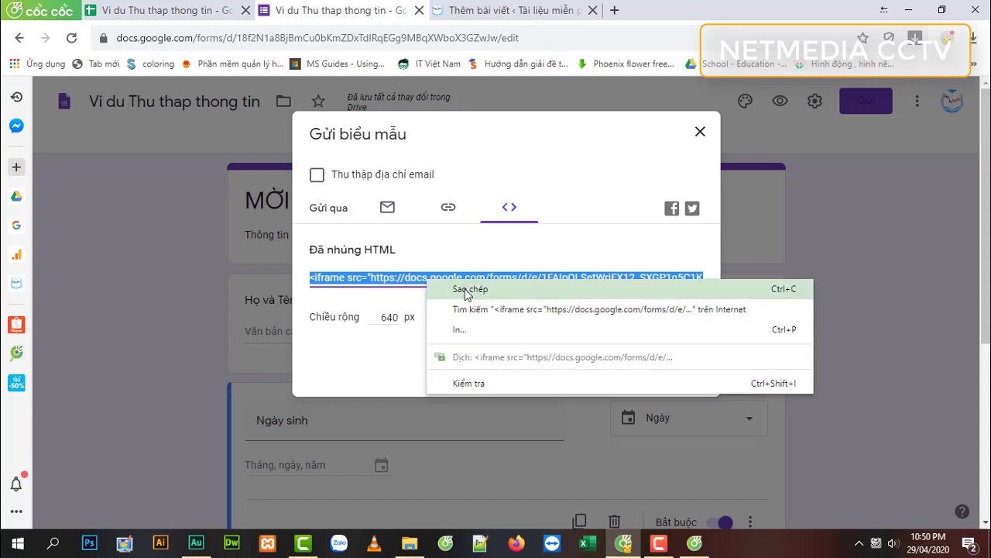
click(468, 289)
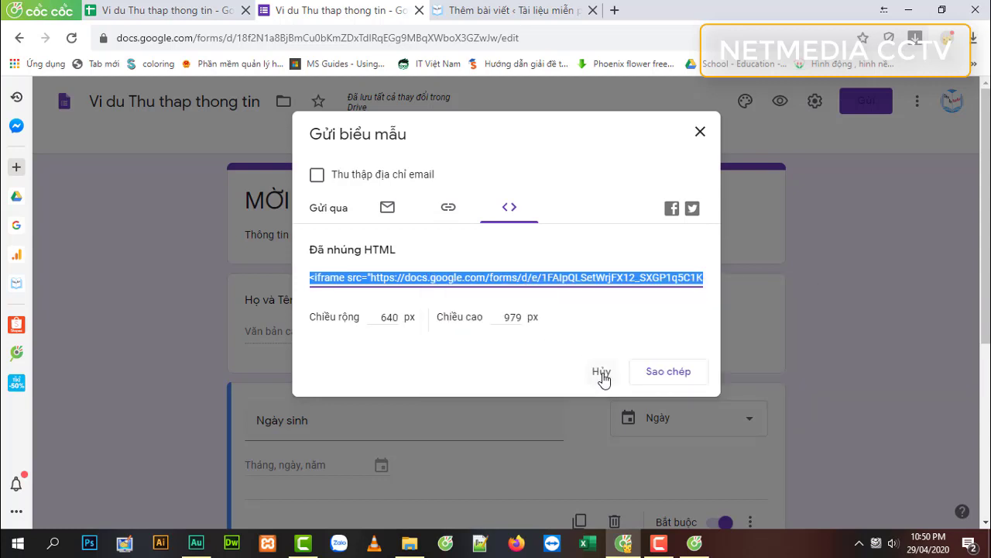
click(491, 17)
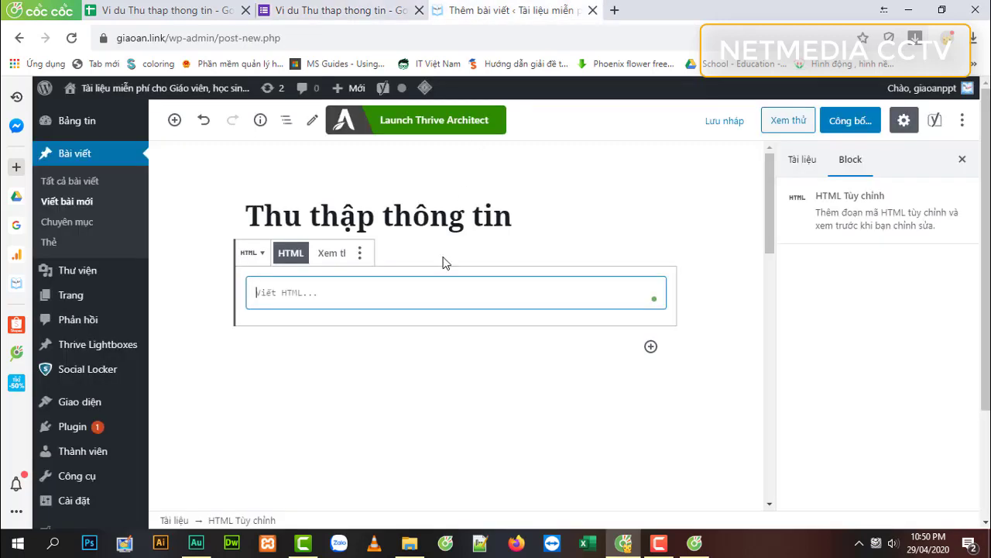
Step: Paste the iframe code into the HTML block and publish the post
right_click(416, 298)
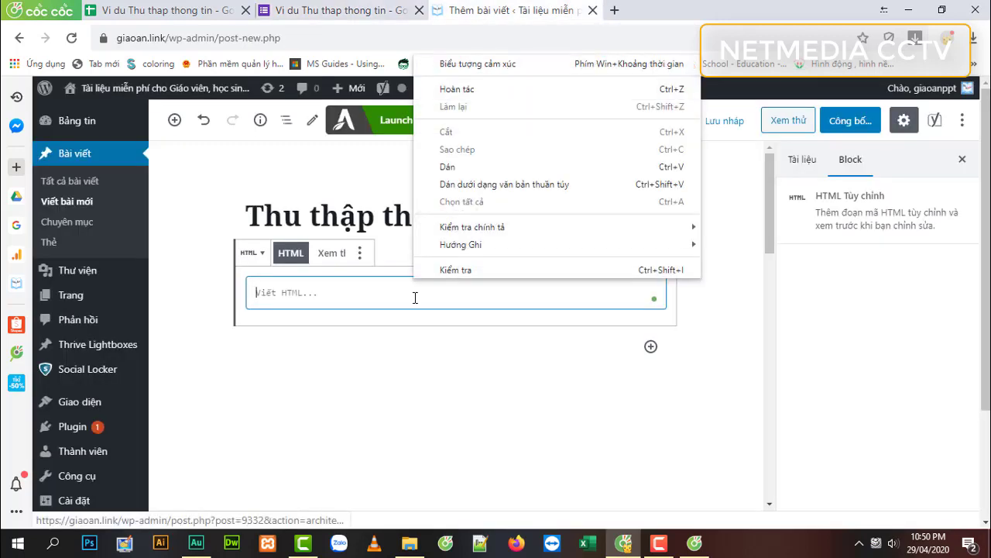
click(453, 169)
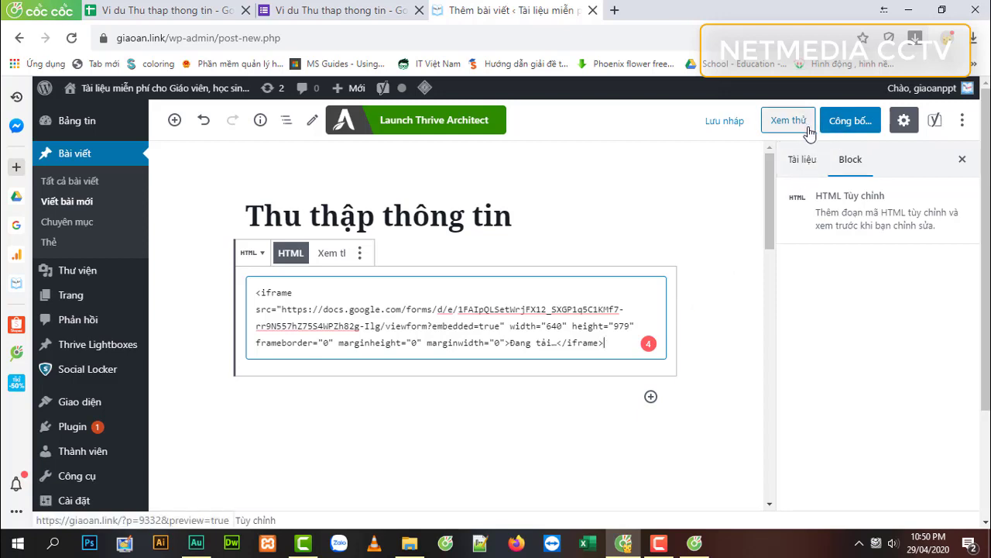
click(845, 128)
click(880, 121)
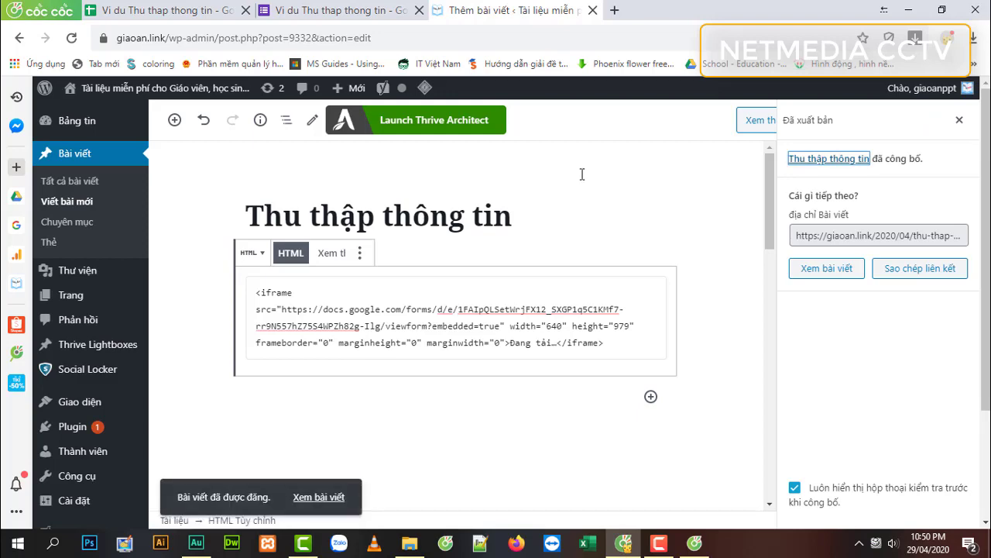
Step: Go to the giaoan.link home page
click(571, 32)
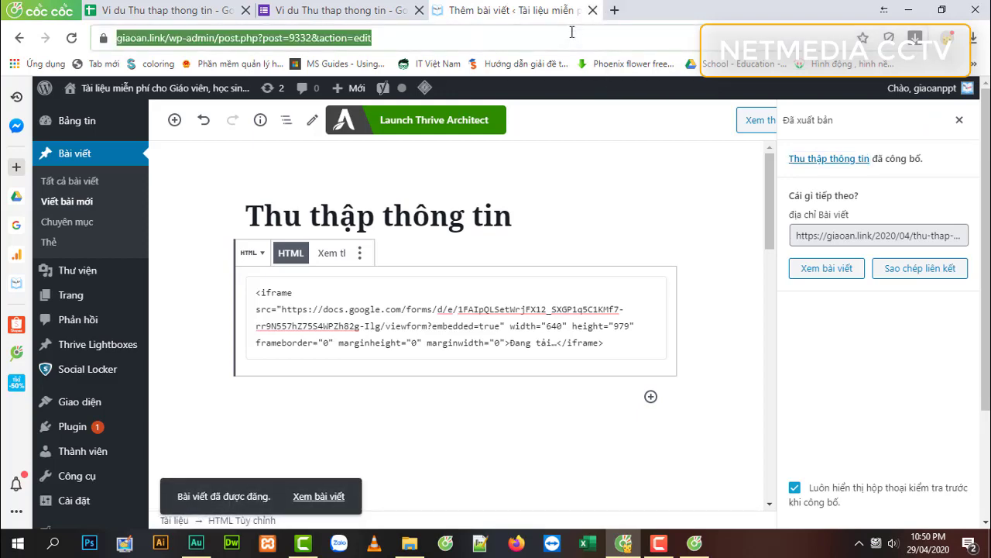
text(giaoan.link)
key(Return)
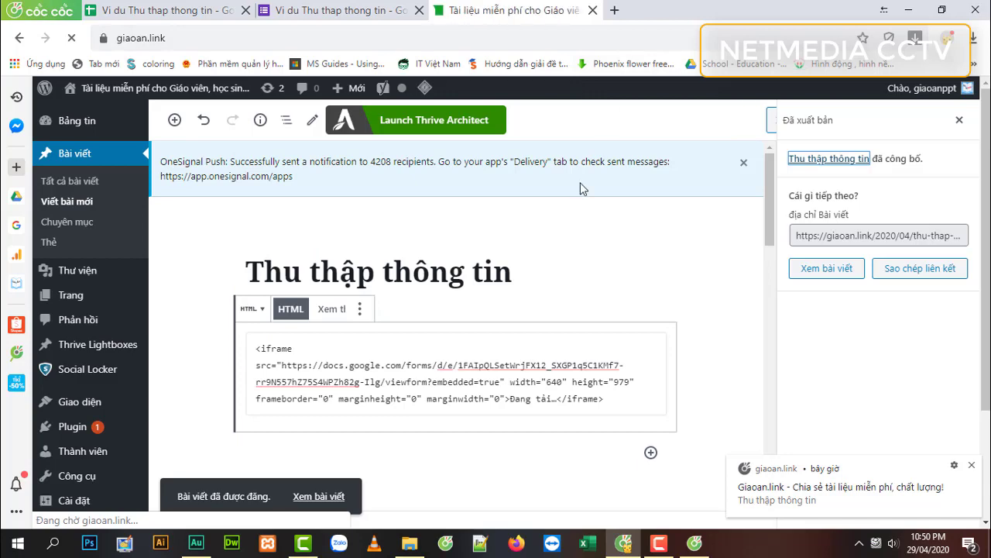
Step: Open the published 'Thu thập thông tin' post and scroll through the embedded form
scroll(897, 459, down, 4)
scroll(897, 458, down, 2)
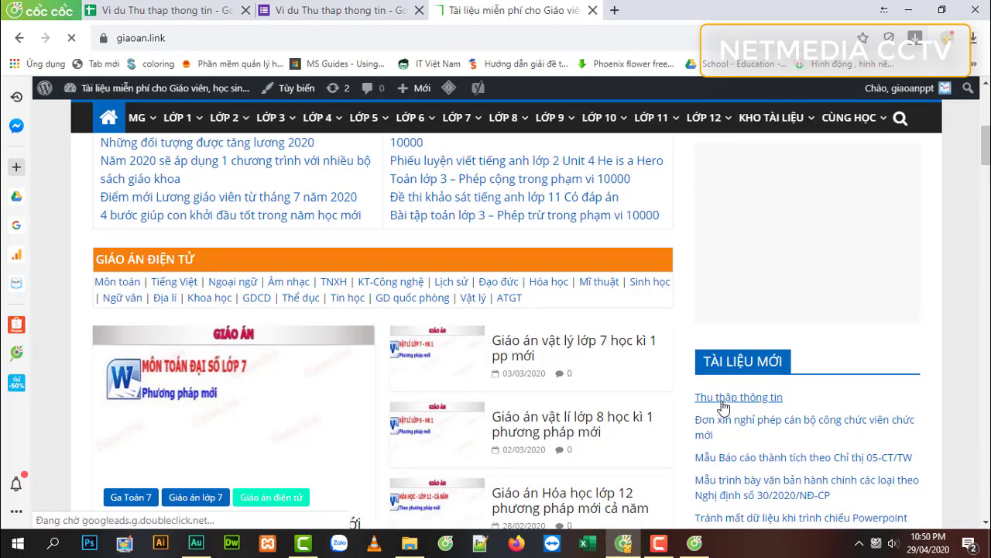
click(728, 399)
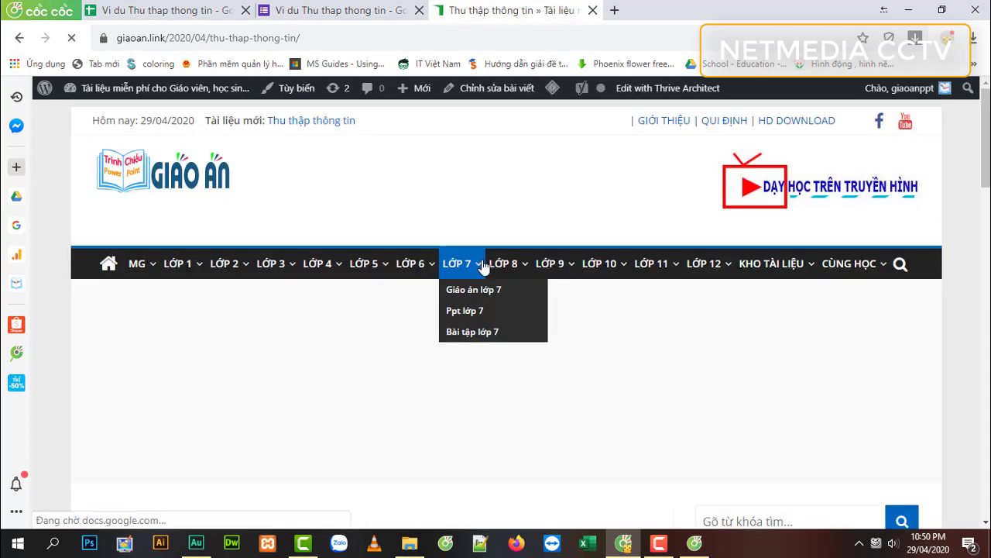
scroll(604, 395, down, 3)
scroll(604, 399, down, 4)
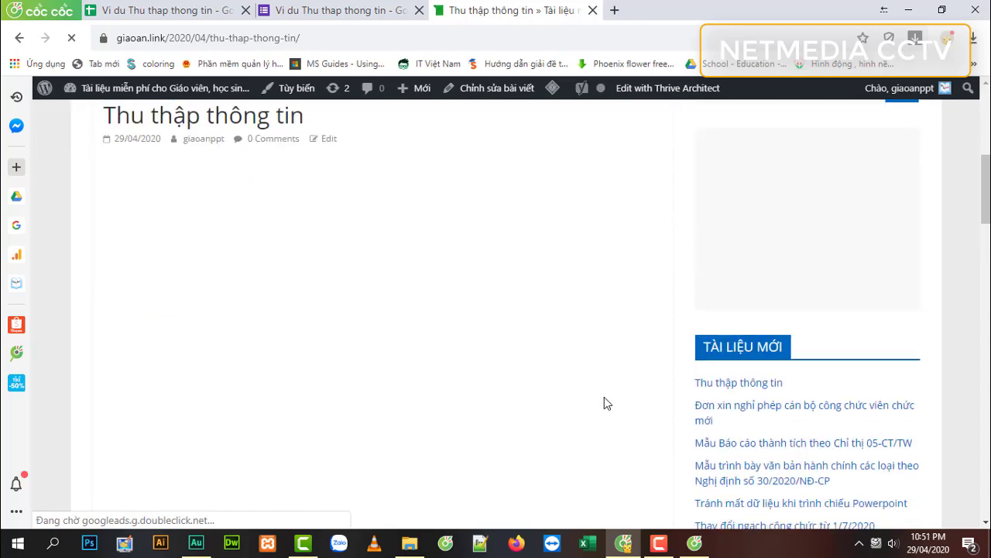
scroll(538, 295, down, 10)
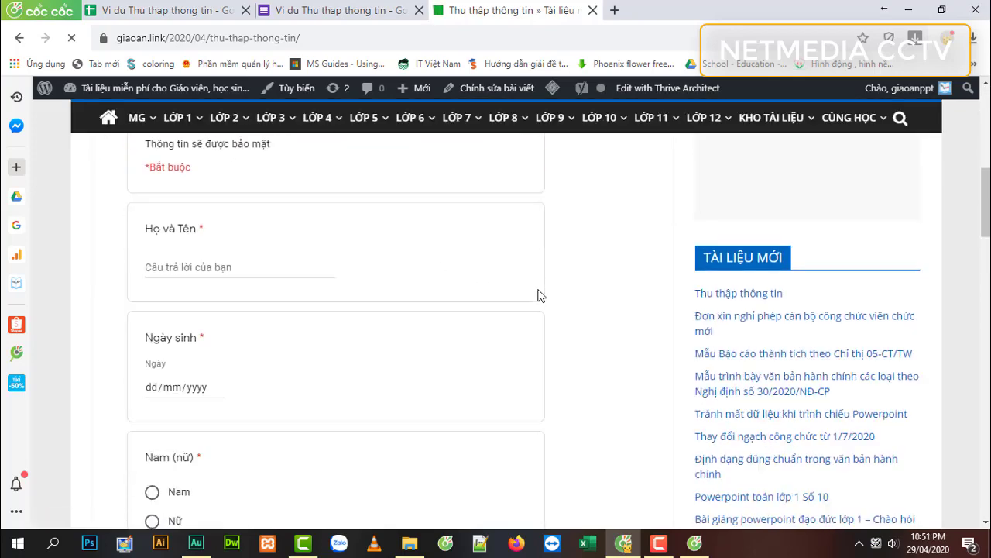
scroll(567, 376, up, 10)
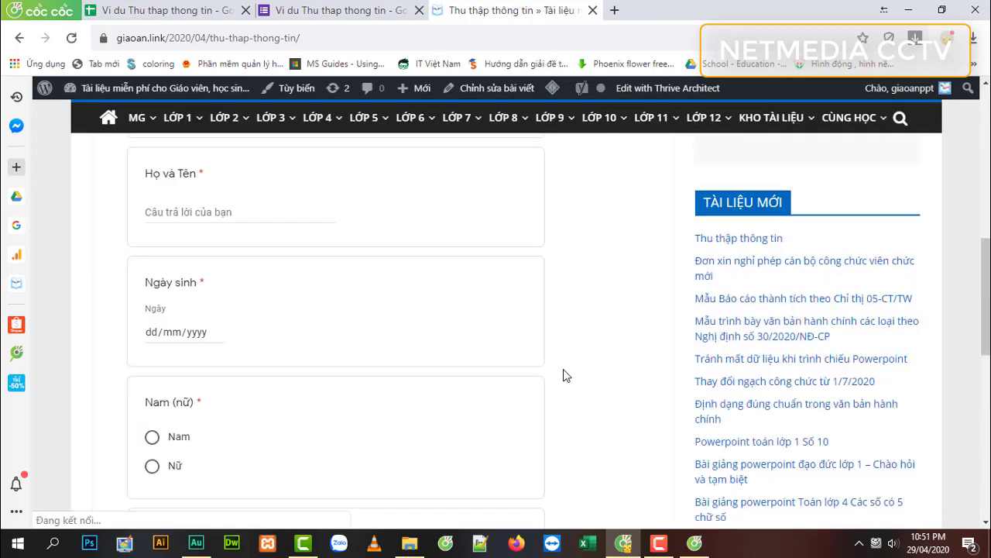
scroll(206, 271, down, 3)
scroll(195, 263, up, 2)
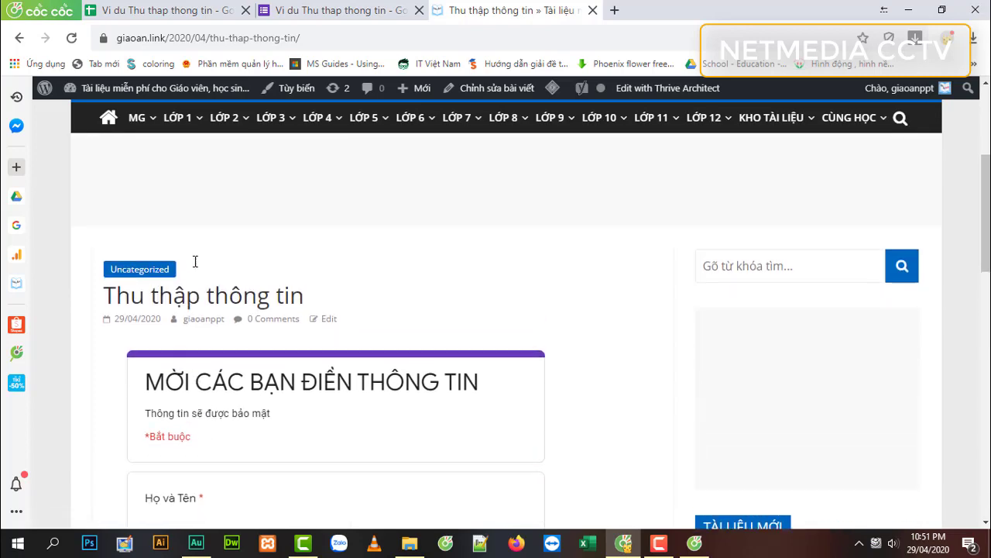
scroll(259, 283, down, 1)
scroll(527, 341, down, 1)
scroll(434, 287, down, 2)
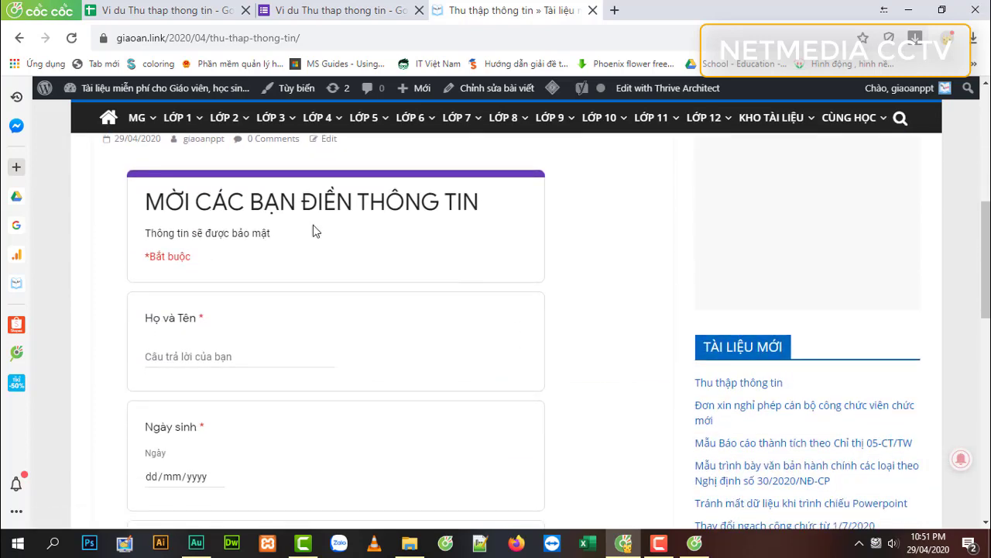
Step: Narrow the browser window to preview the mobile layout, then maximize it again
click(942, 10)
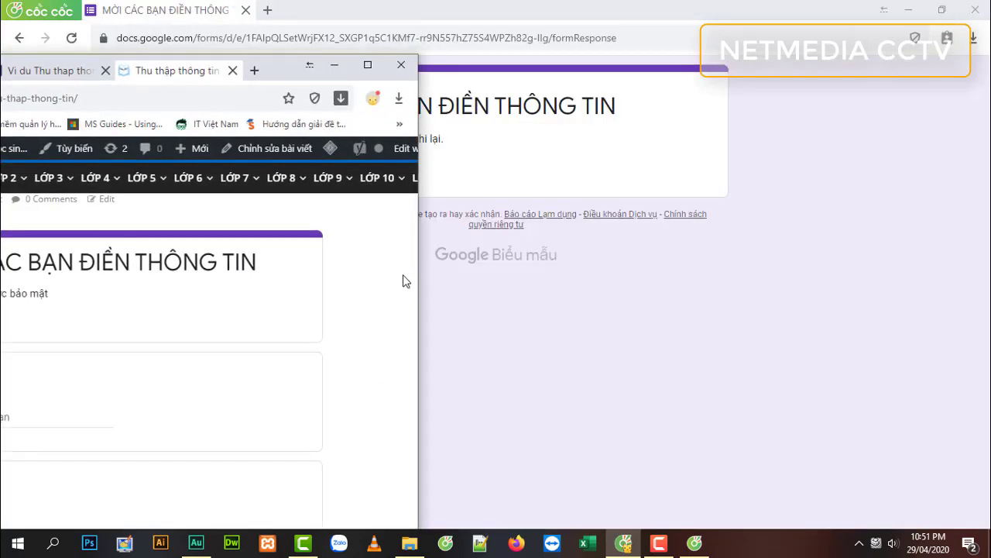
drag(360, 68, 613, 61)
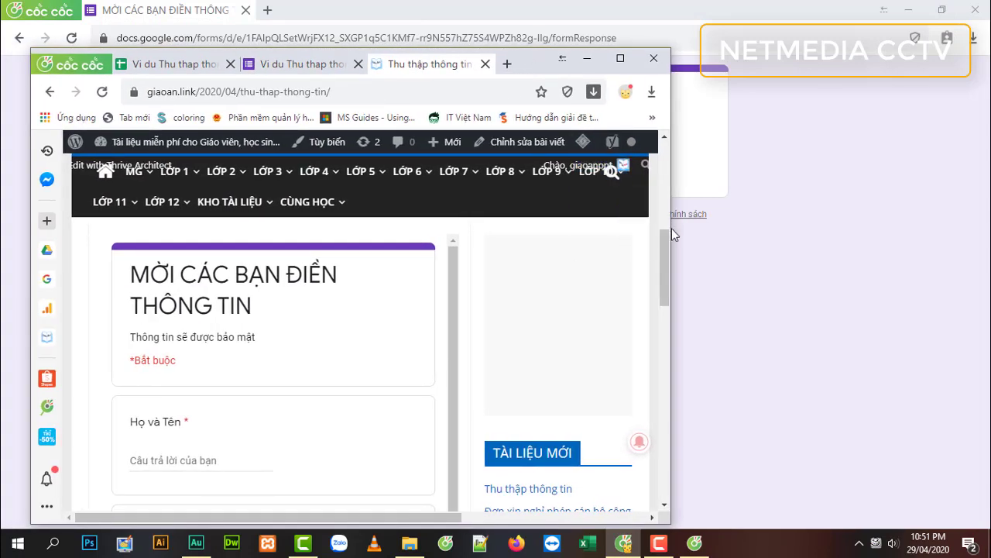
drag(672, 250, 636, 233)
click(585, 61)
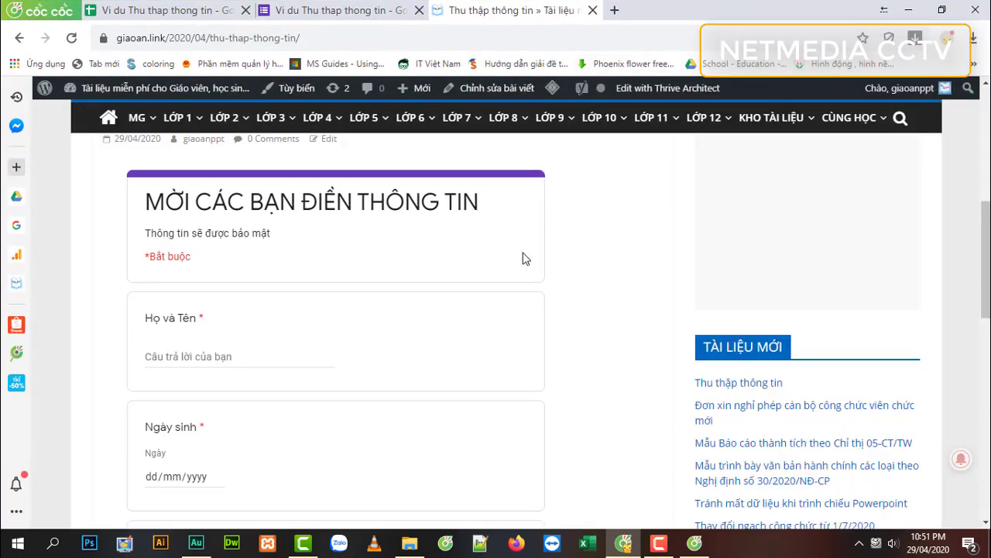
scroll(524, 259, down, 2)
scroll(450, 290, up, 3)
scroll(213, 301, down, 1)
click(224, 361)
text(Nguyễn văn a)
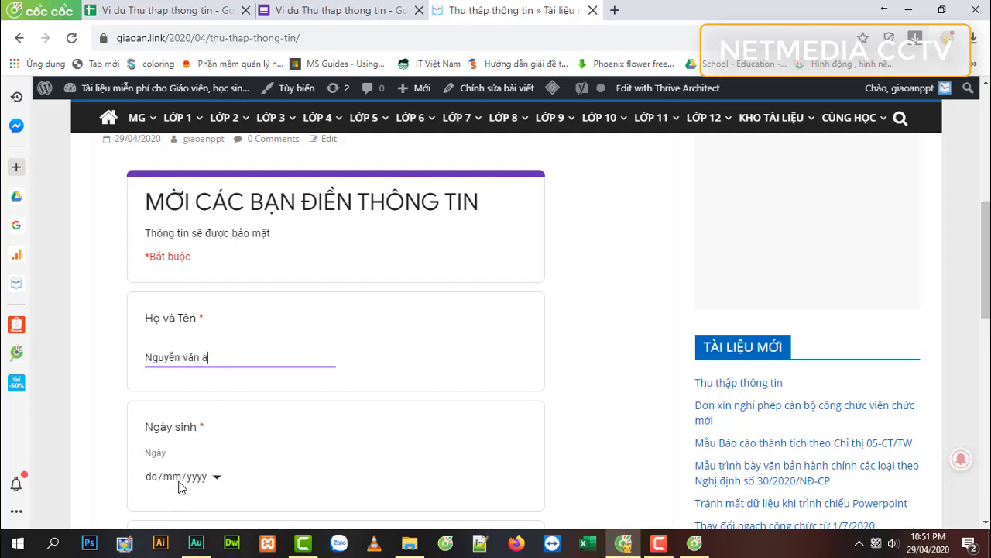
click(180, 486)
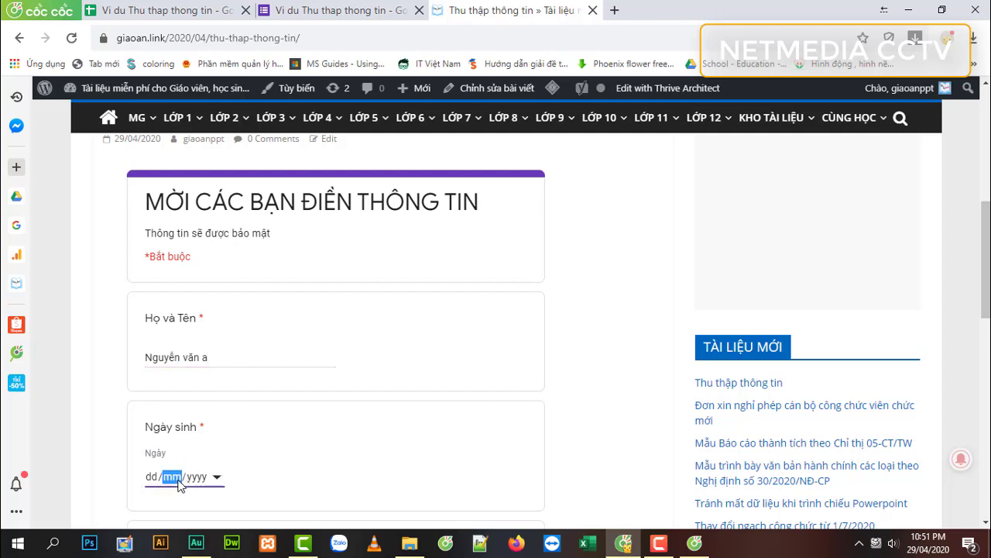
click(149, 479)
text(11/12/2005)
Step: Choose Nam as the gender and submit the response
scroll(371, 465, down, 2)
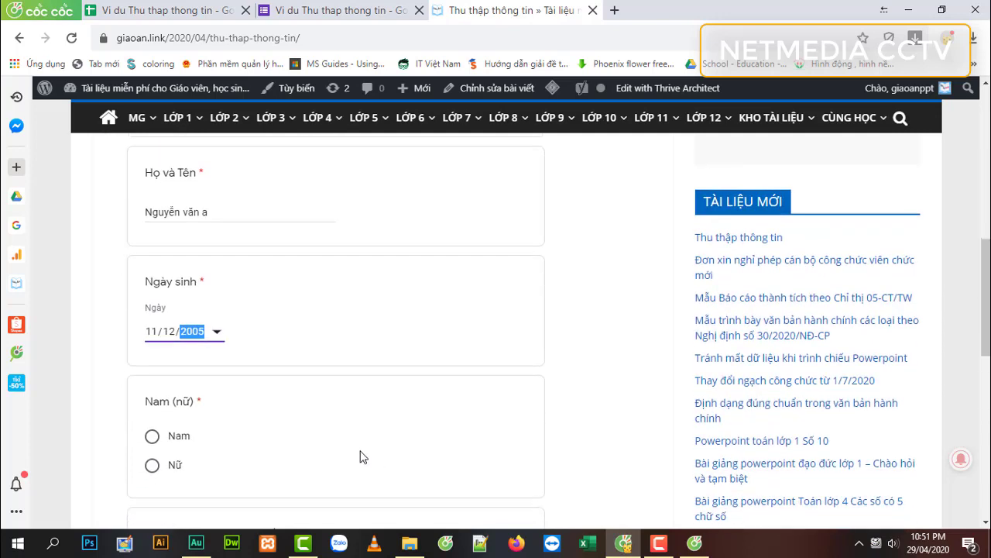
click(152, 438)
scroll(155, 445, down, 2)
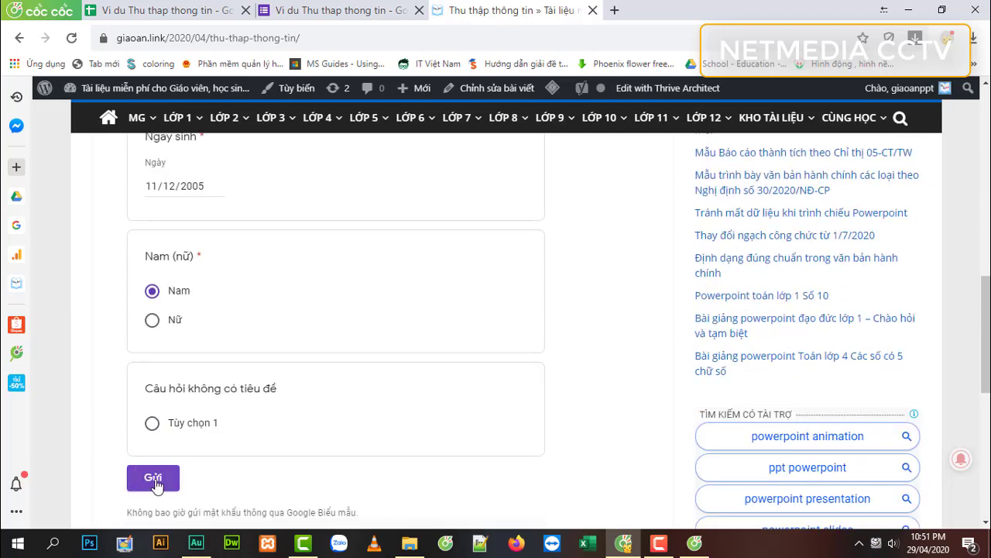
click(153, 477)
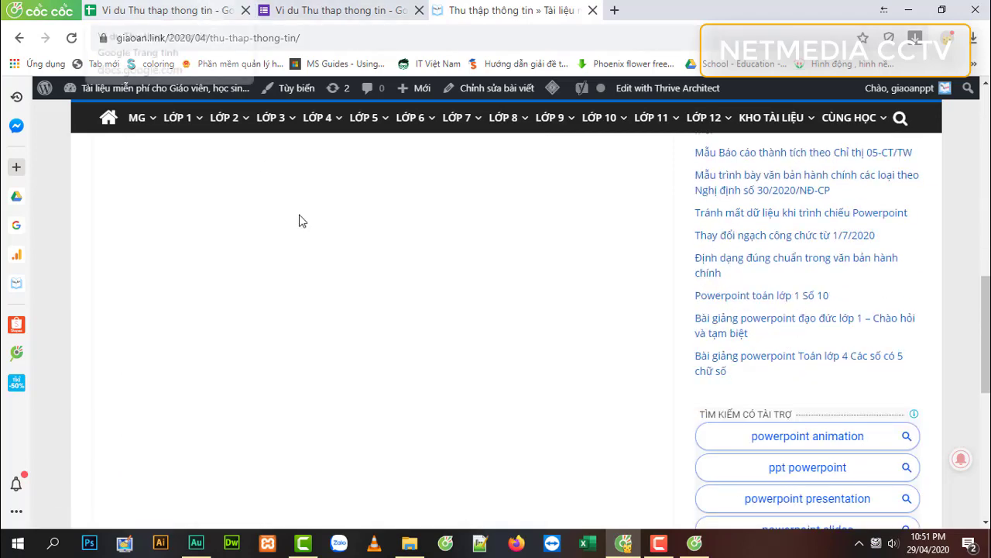
click(177, 12)
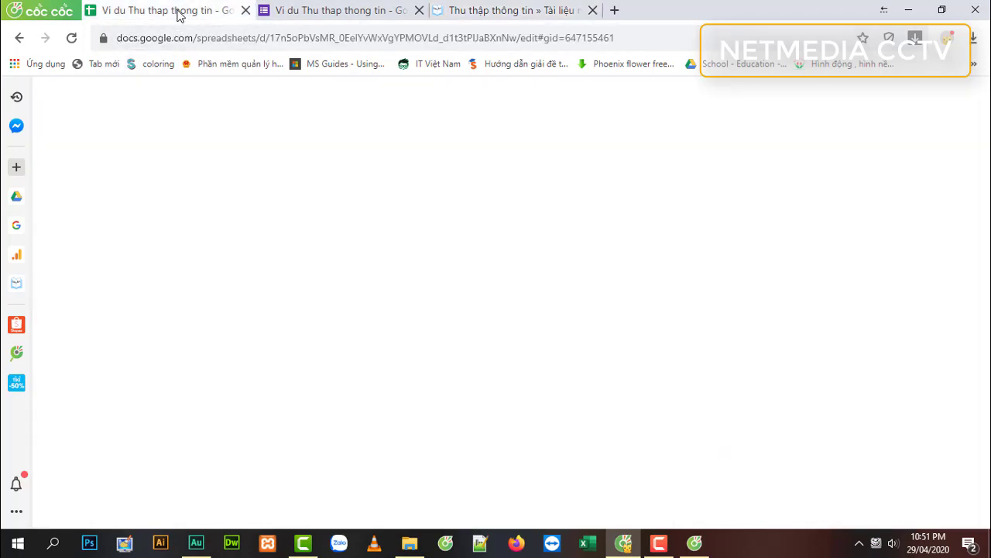
Step: Check the new row 4 response (11/12/2005, Nam), then return to the blog post
click(332, 247)
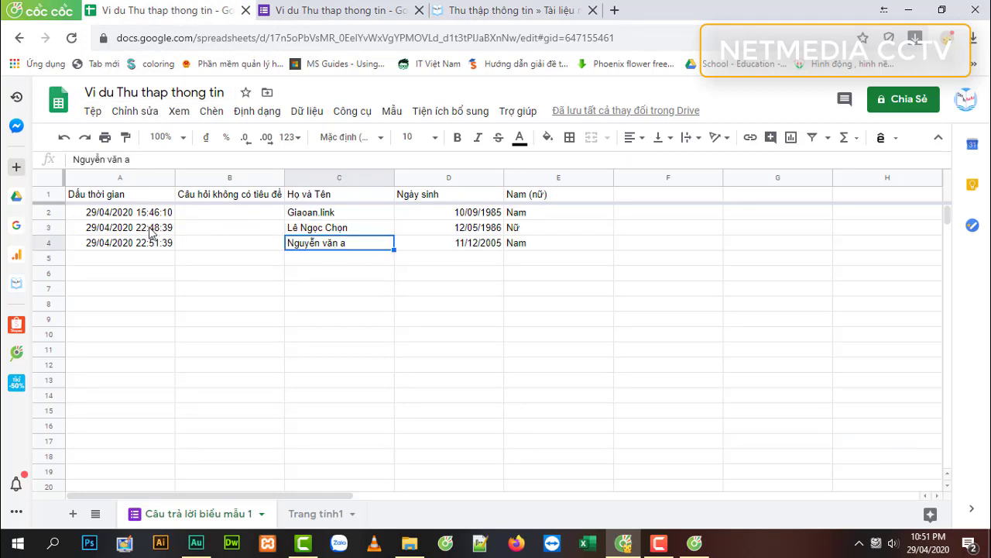
drag(109, 248, 519, 245)
click(507, 305)
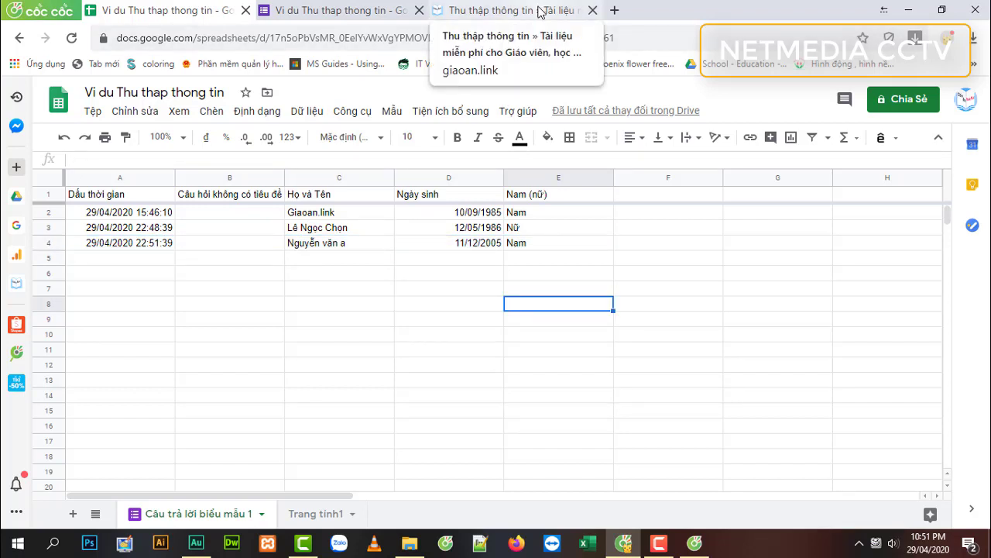
click(509, 12)
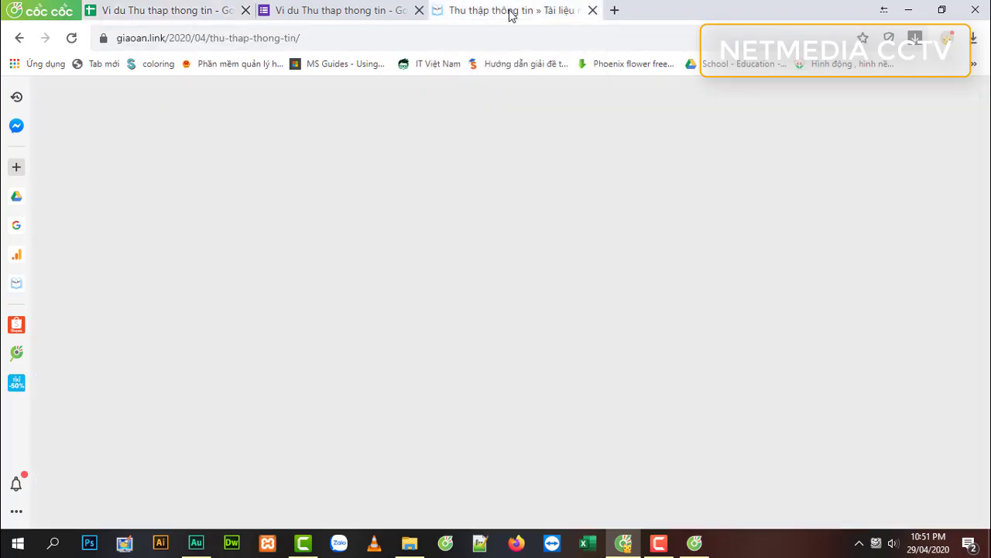
scroll(334, 247, up, 4)
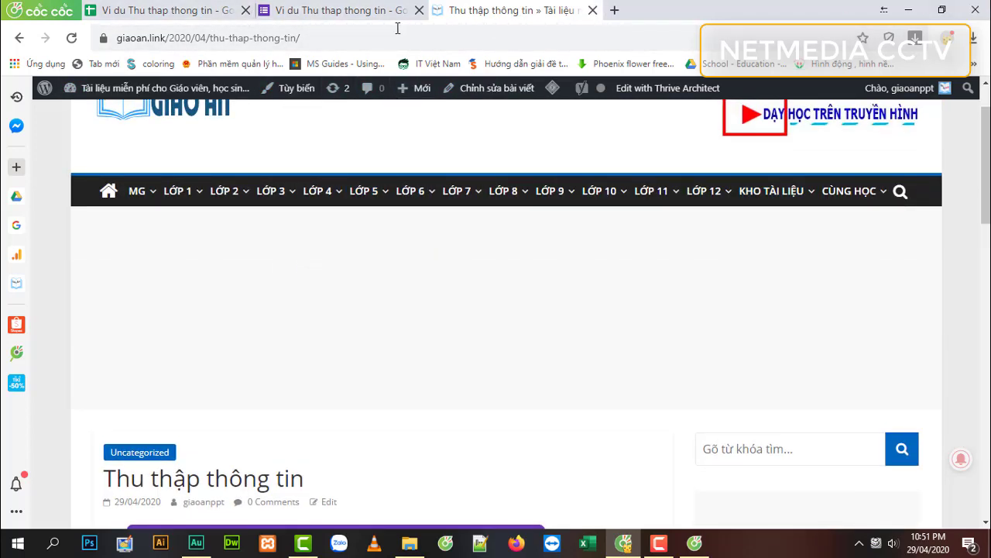
Step: Close the embed code dialog and the form editor tab
click(299, 11)
click(700, 132)
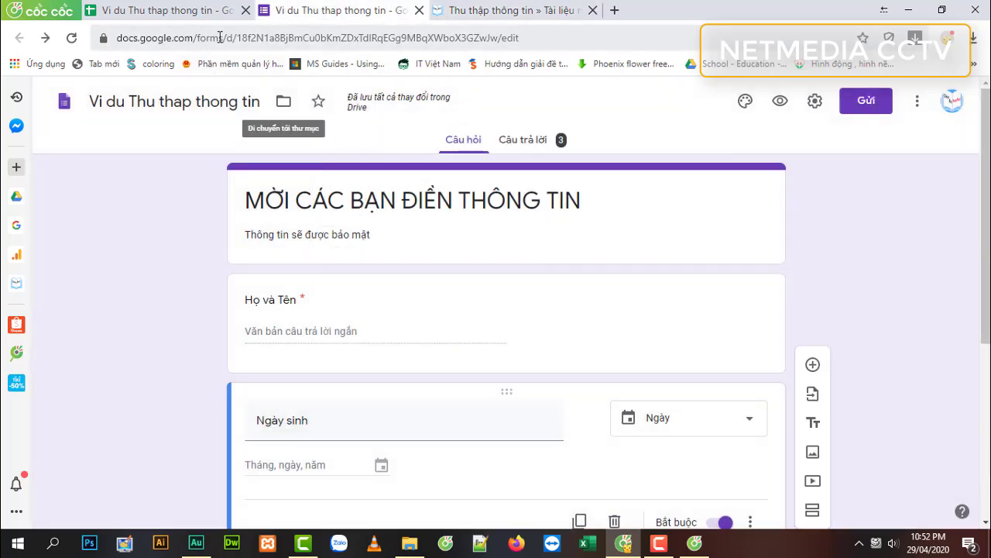
click(419, 10)
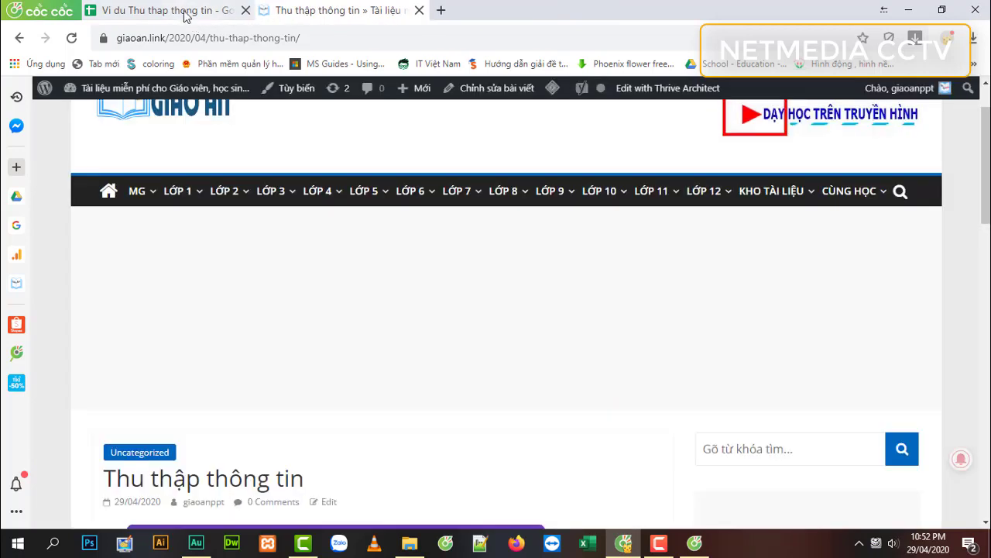
Step: From google.com, open Google Drive and the 'Vi du Thu thap thong tin' spreadsheet
click(185, 12)
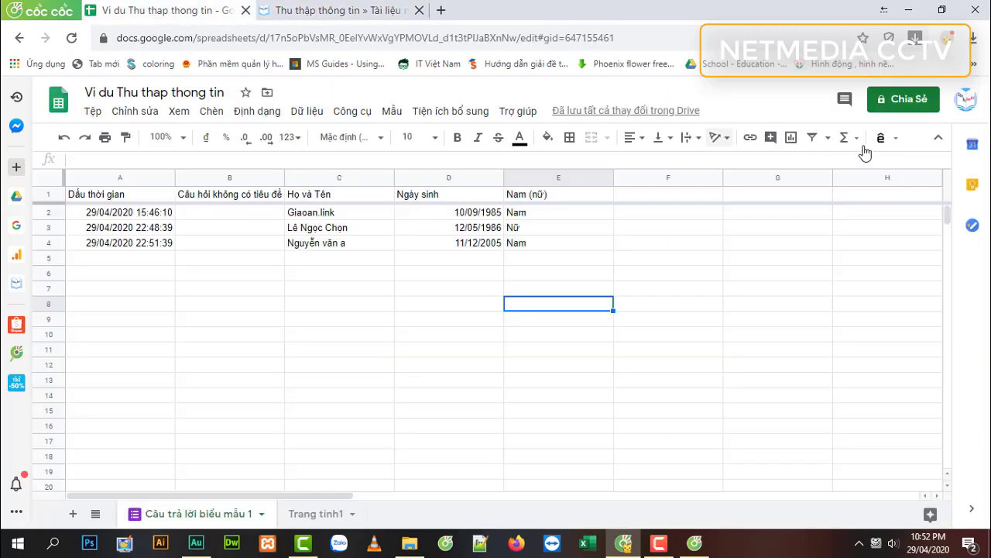
click(352, 41)
text(go)
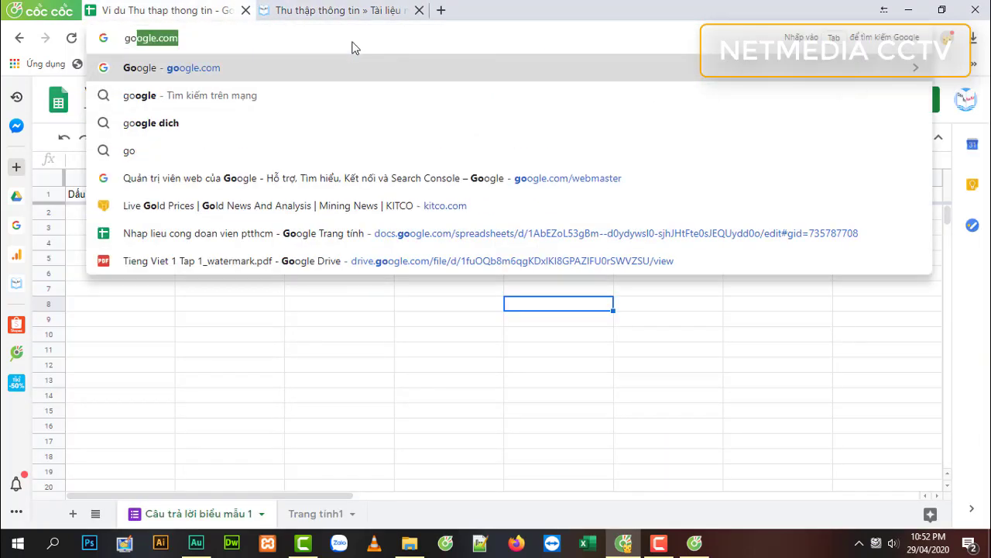
key(Return)
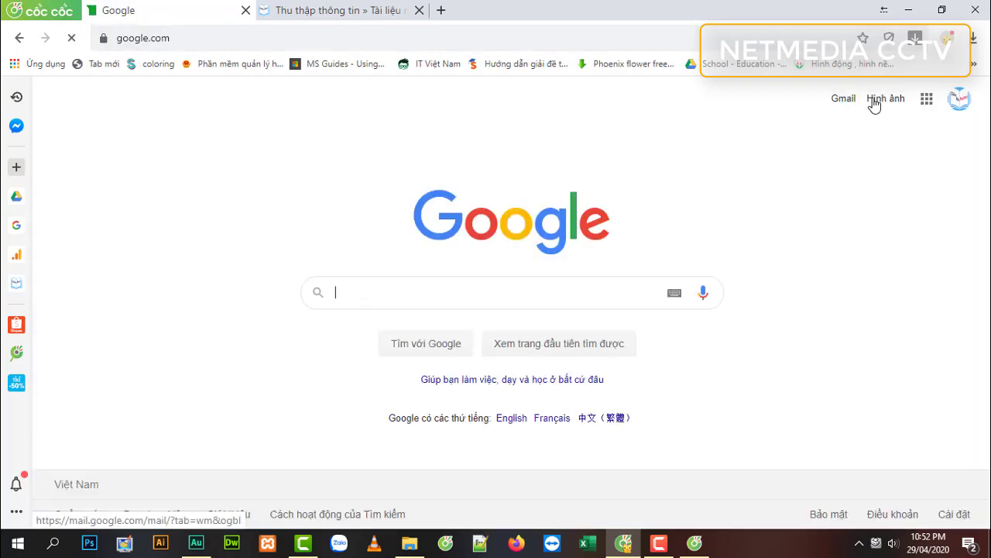
click(927, 98)
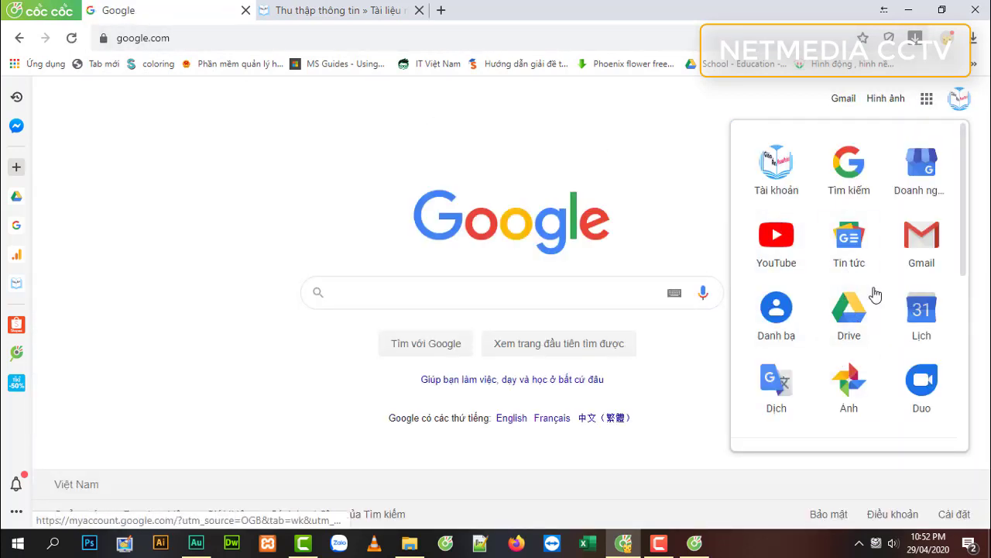
click(828, 319)
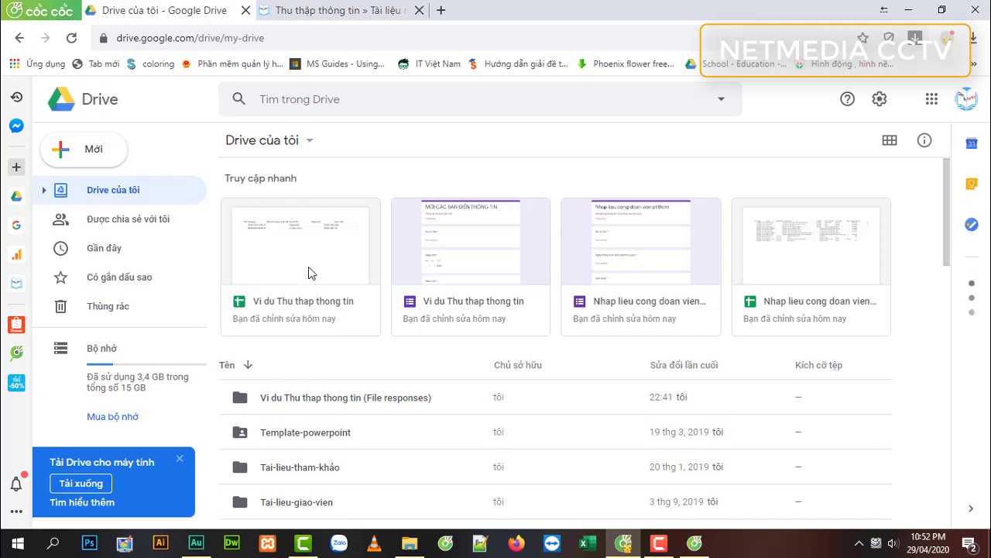
click(310, 274)
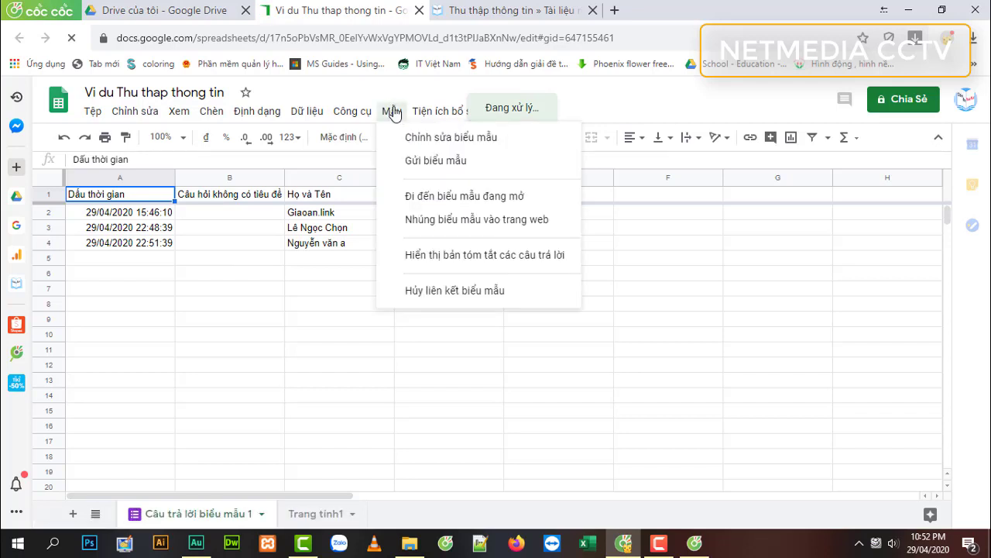
Step: Open the linked form for editing and delete the untitled question
click(442, 139)
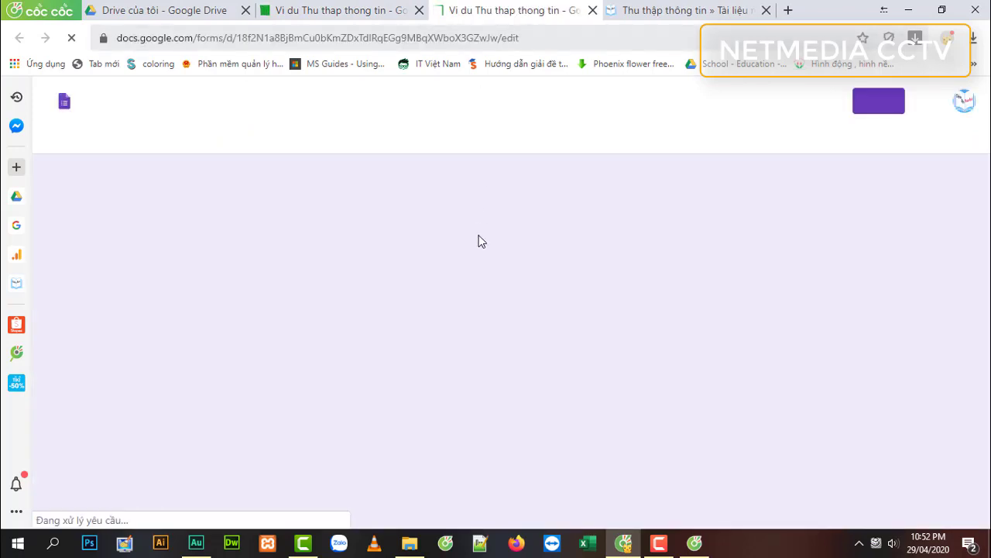
scroll(508, 244, down, 3)
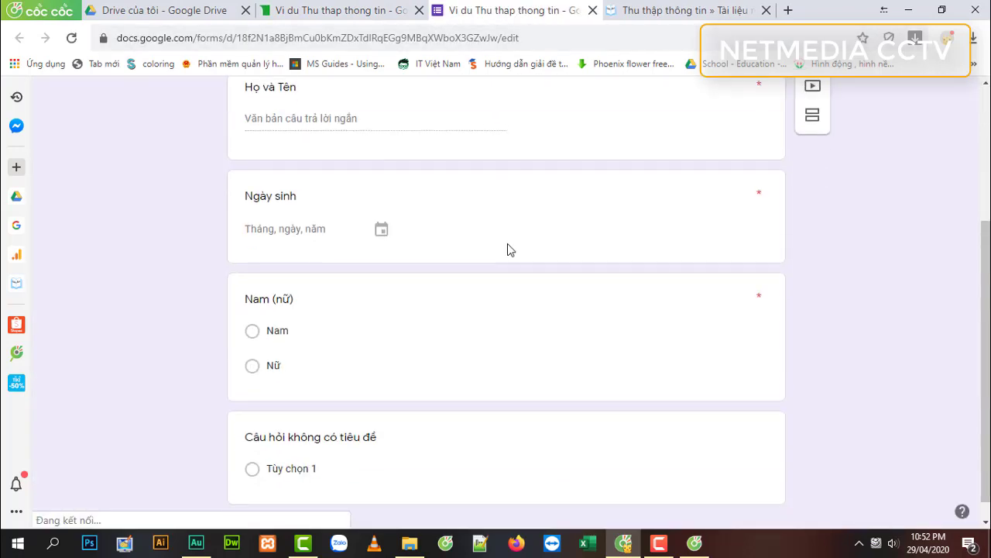
scroll(507, 243, down, 1)
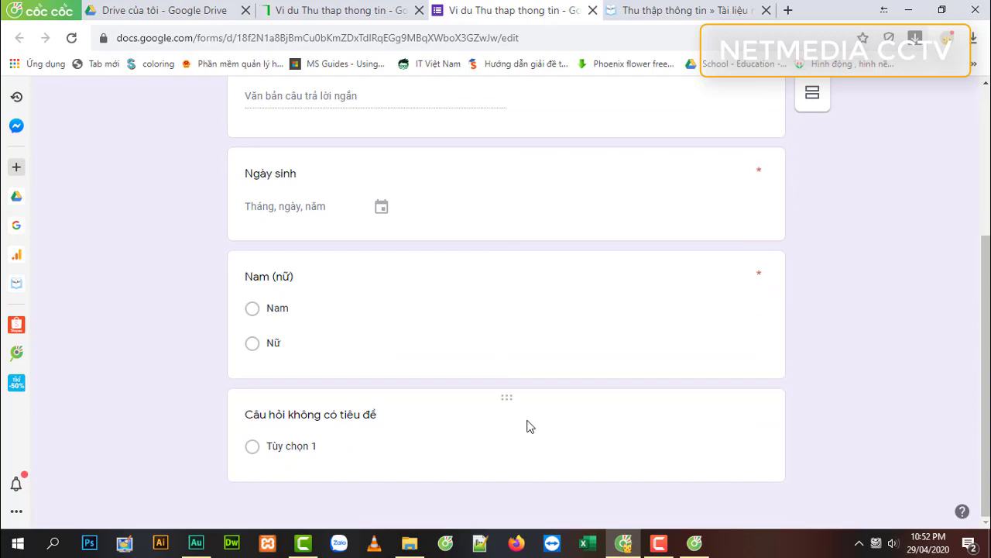
scroll(407, 445, up, 4)
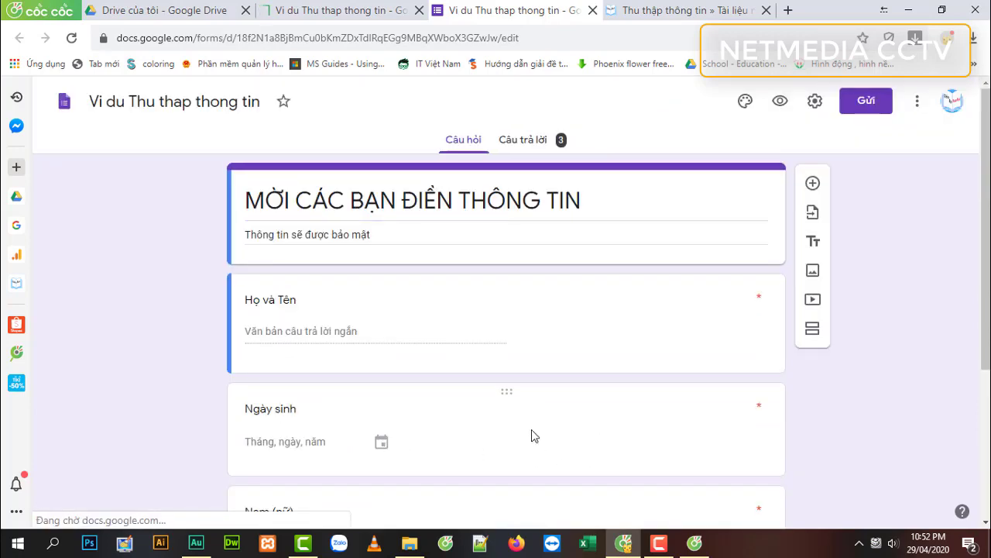
scroll(662, 416, down, 3)
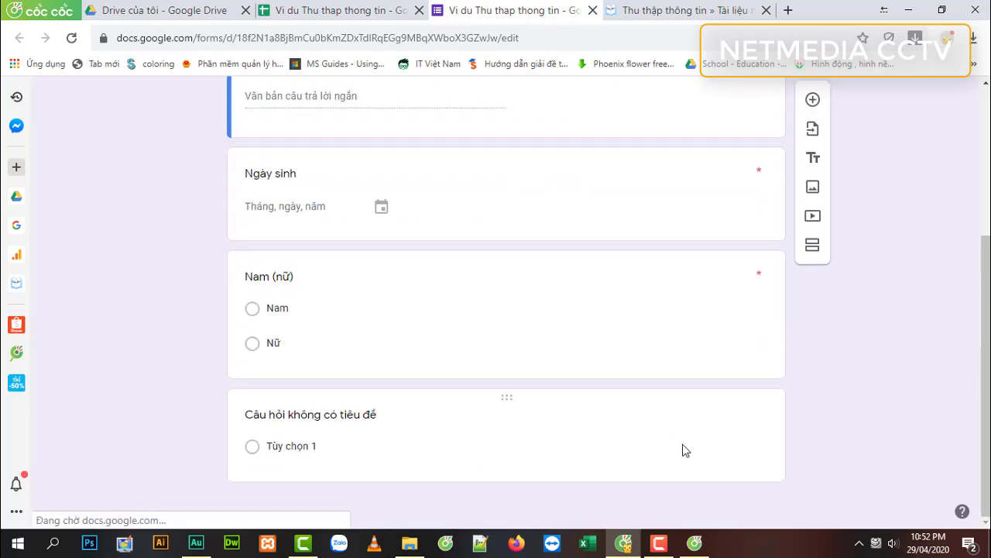
click(673, 456)
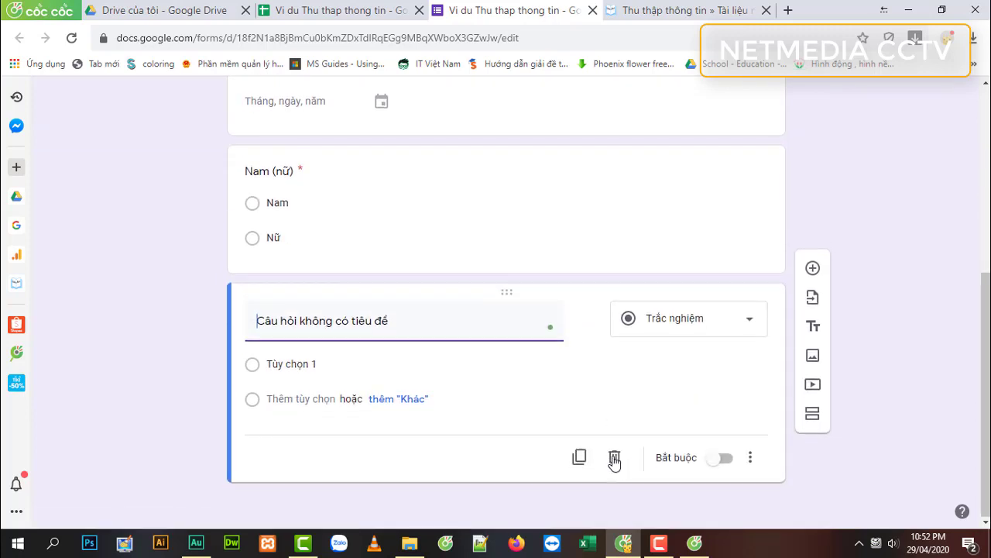
click(614, 457)
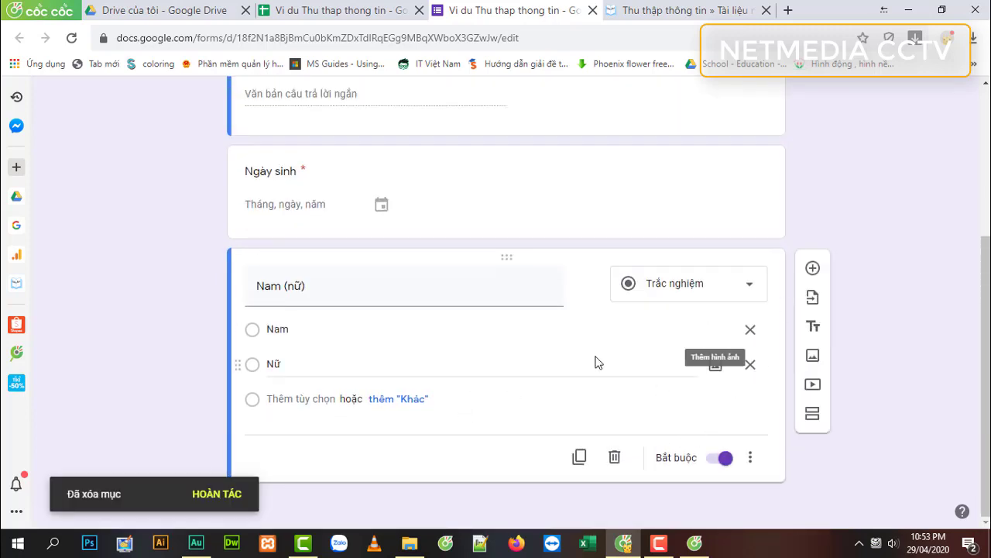
Step: Add a short-answer question titled 'Địa chỉ email' below 'Nam (nữ)'
scroll(525, 361, up, 3)
scroll(524, 361, down, 3)
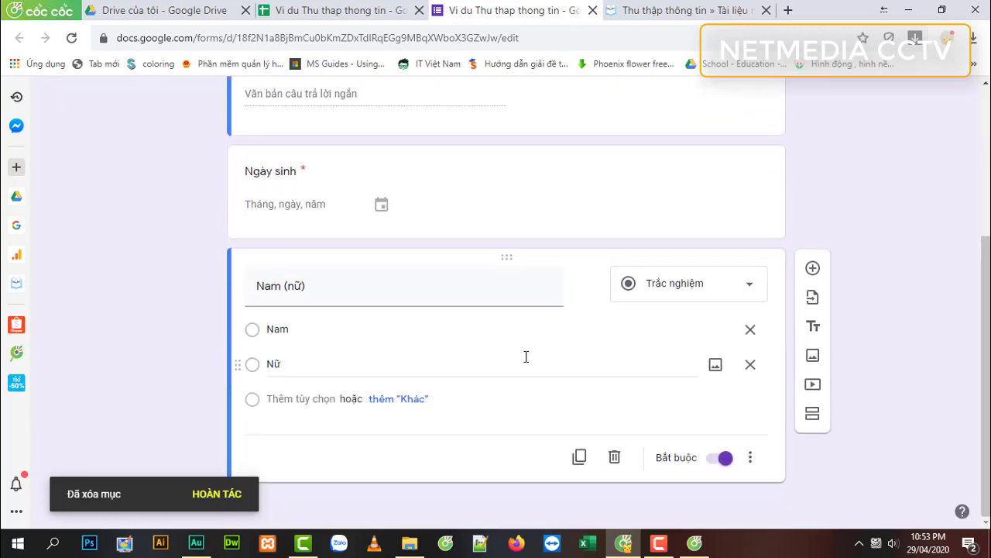
click(813, 270)
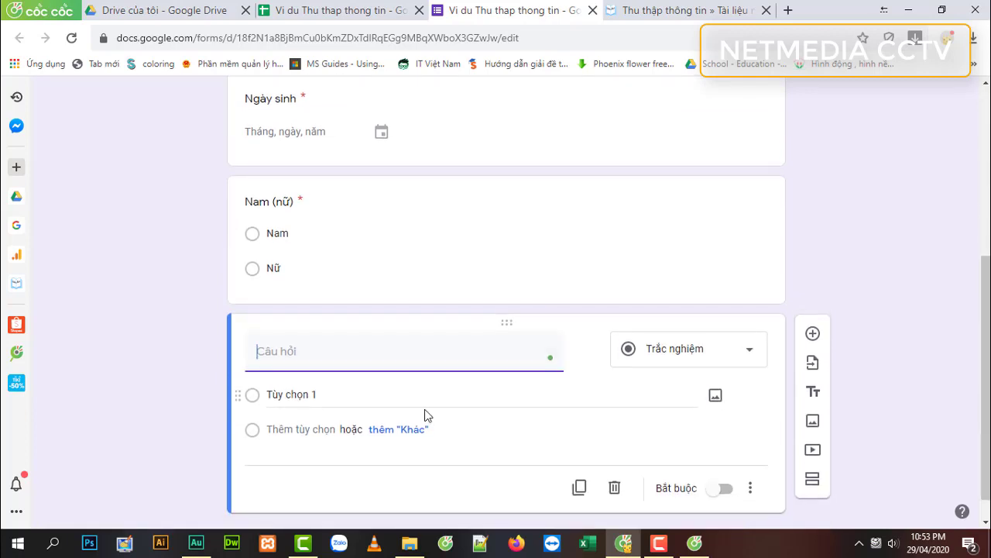
text(D)
text(ịa chỉ email)
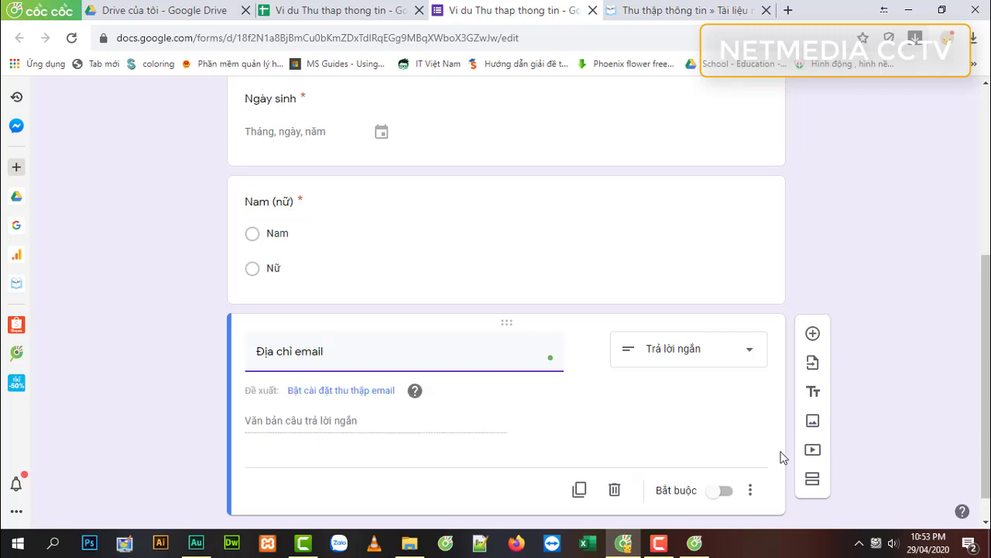
click(881, 451)
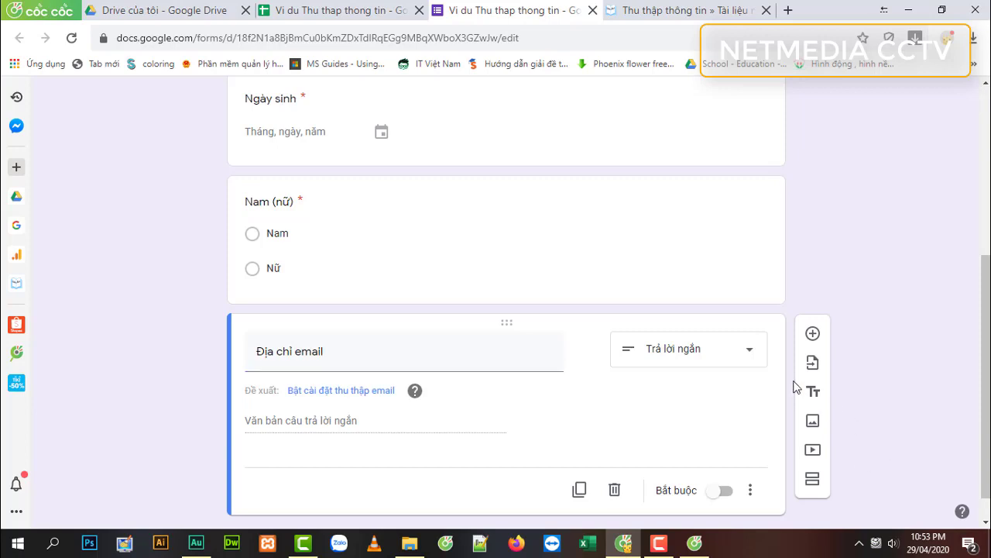
Step: Return to the 'Thu thập thông tin' WordPress post and reload it
click(631, 12)
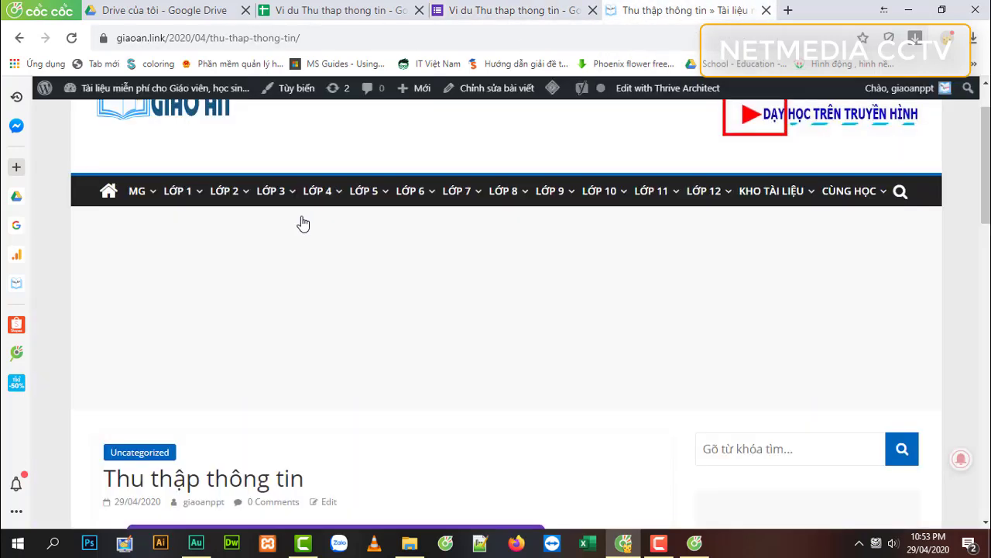
scroll(203, 441, down, 4)
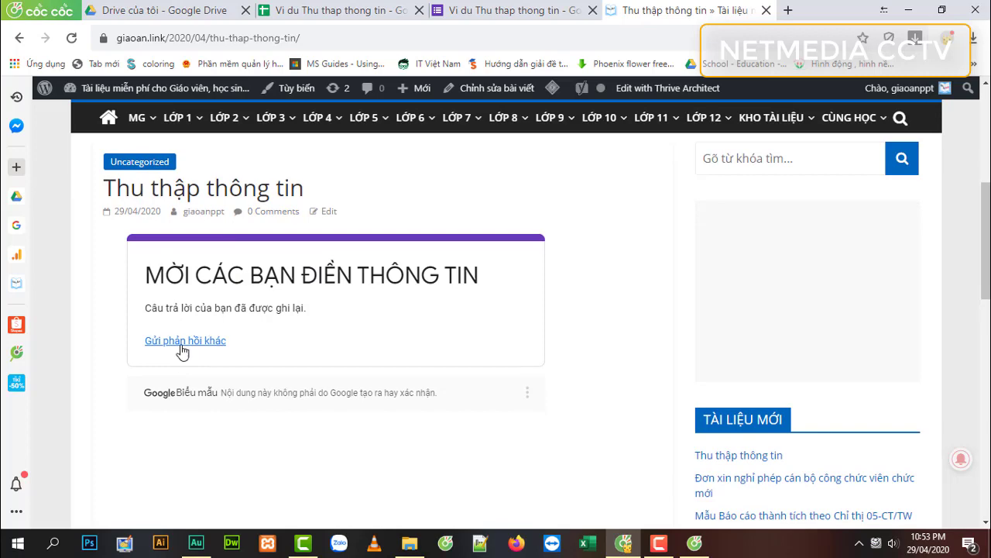
click(252, 36)
key(Return)
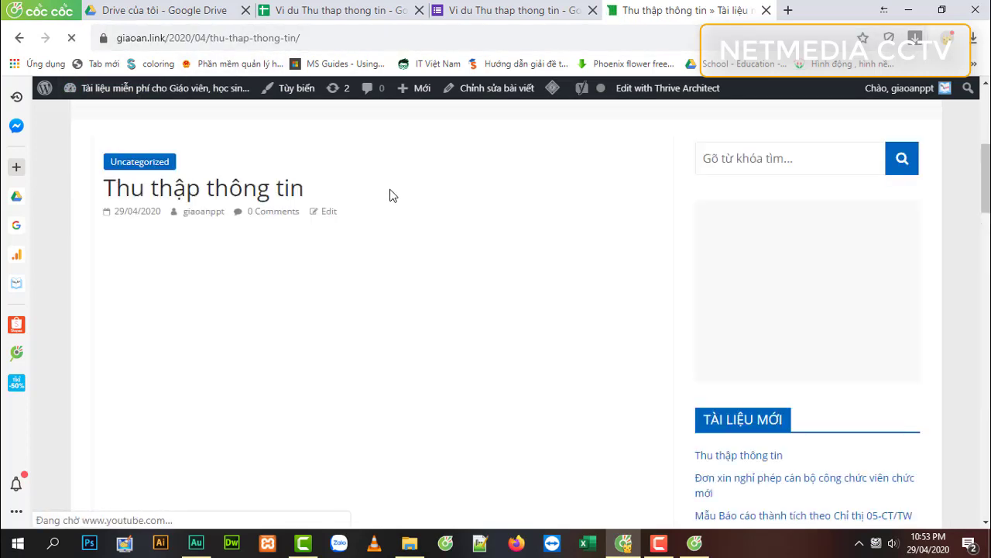
Step: Scroll the embedded form to check the new Địa chỉ email question and Gửi button
scroll(394, 201, down, 3)
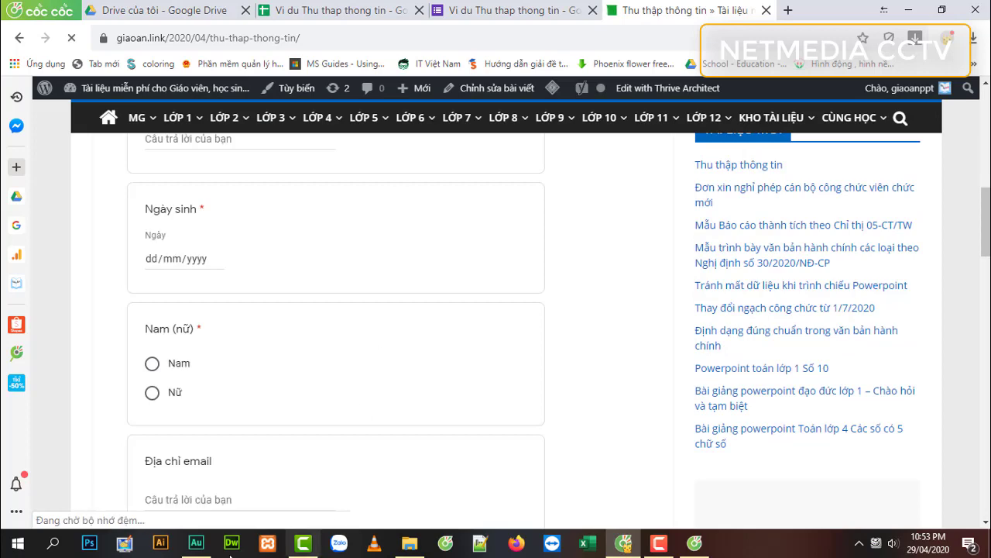
scroll(204, 465, down, 6)
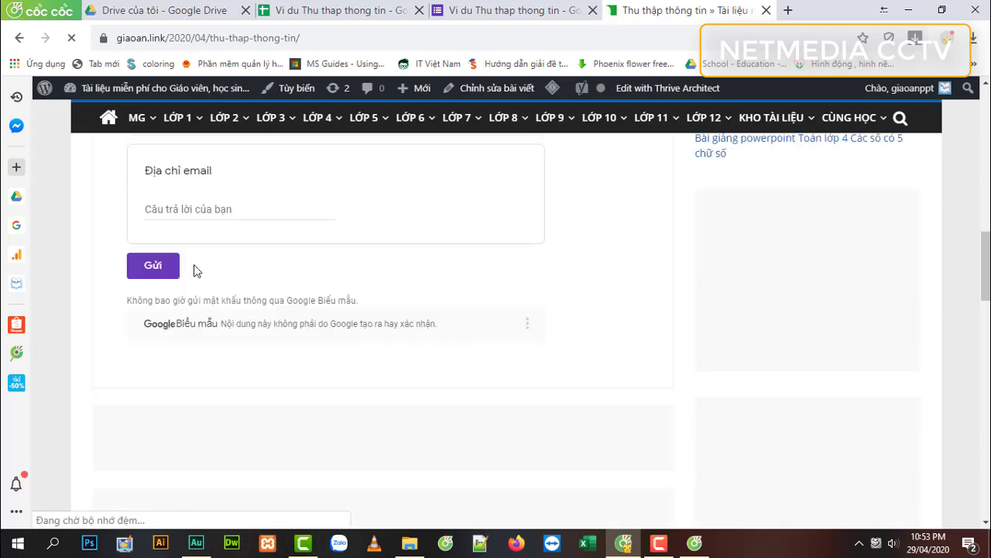
scroll(180, 274, up, 5)
scroll(237, 301, down, 2)
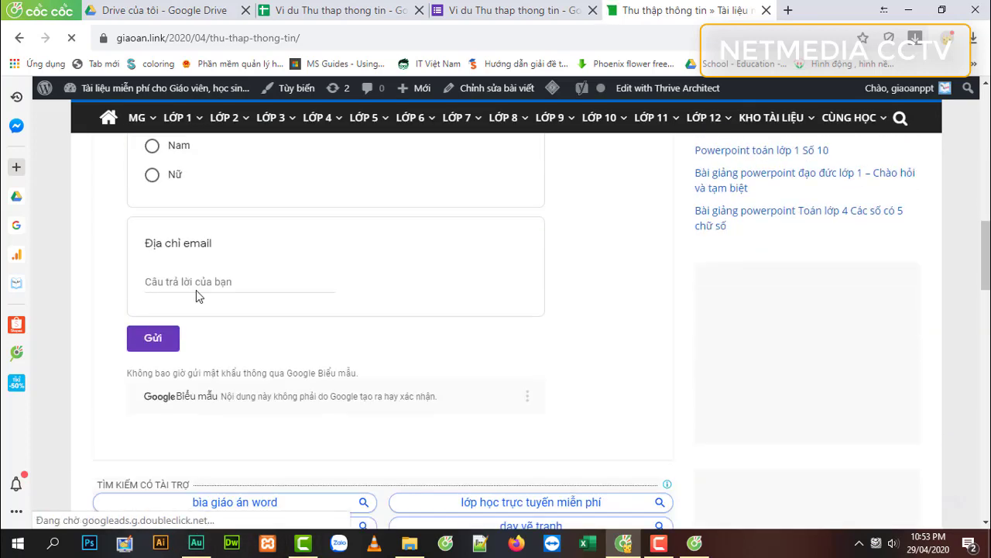
click(183, 285)
scroll(376, 303, up, 5)
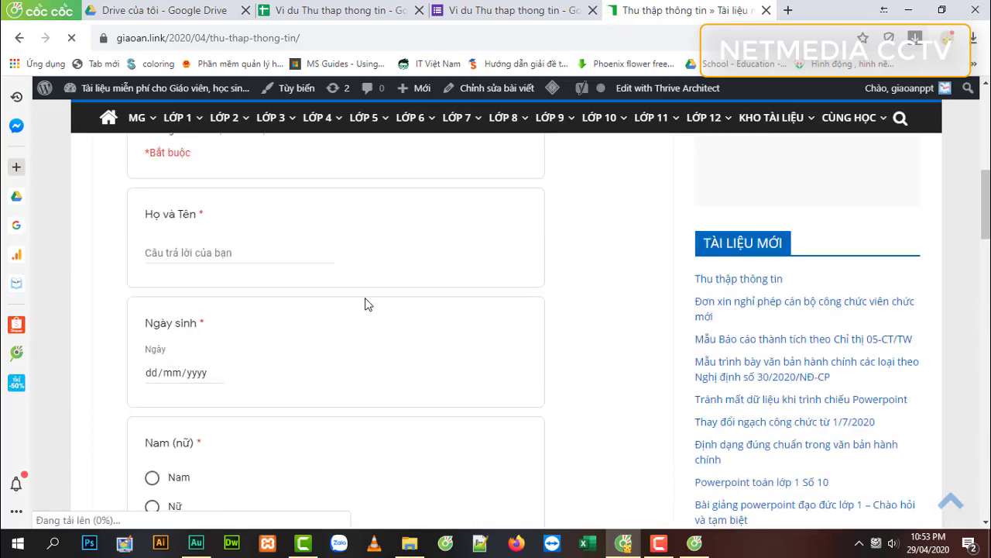
scroll(347, 298, down, 4)
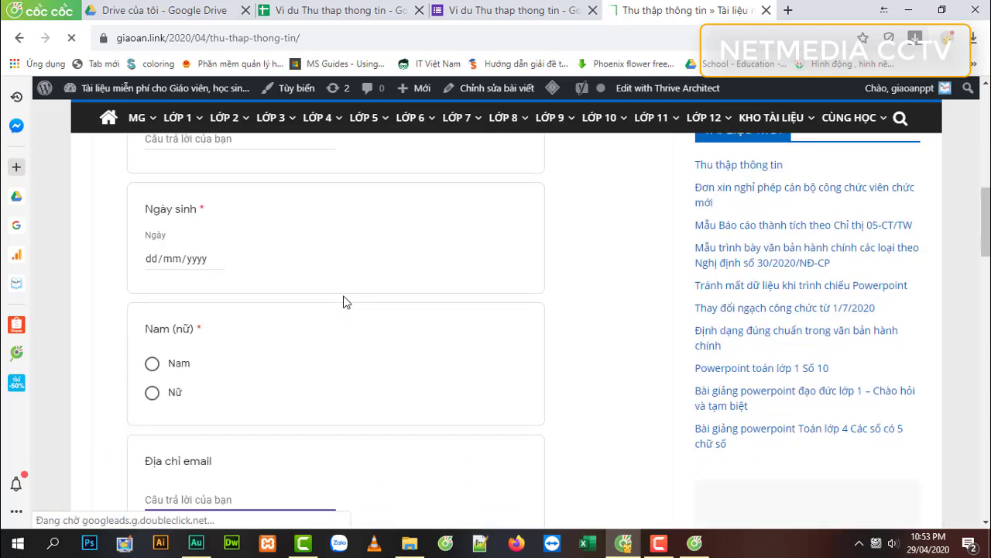
scroll(343, 303, down, 2)
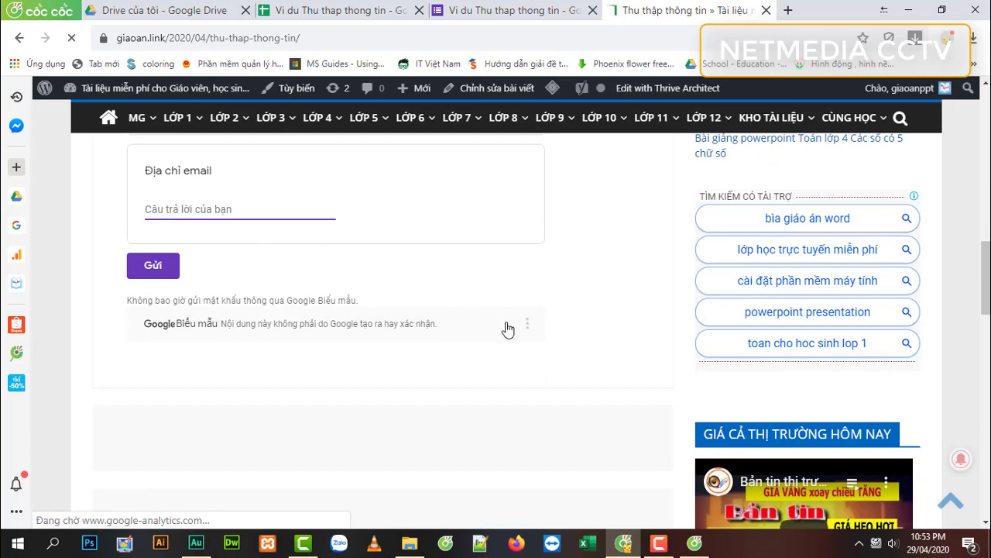
scroll(511, 329, up, 2)
scroll(511, 333, up, 7)
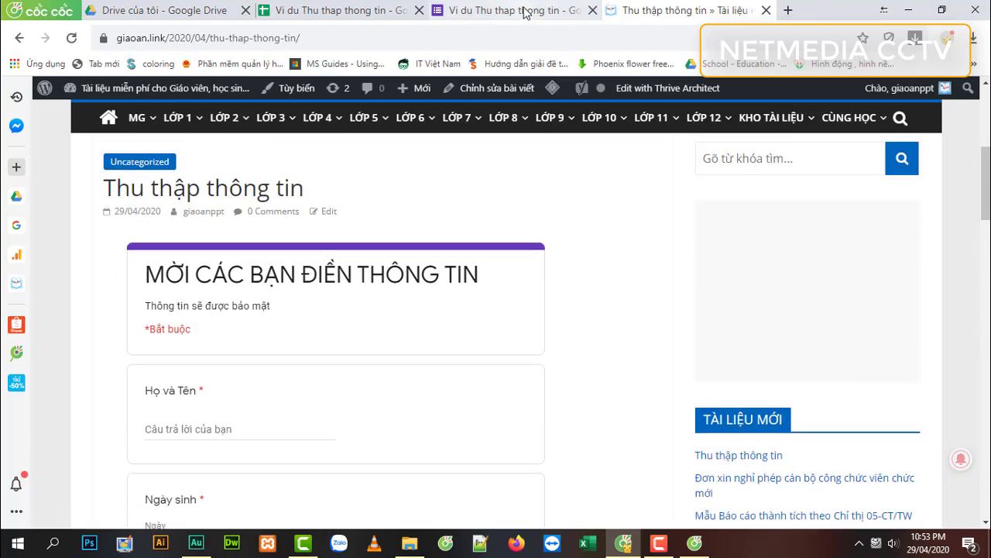
Step: Compare the form editor with the Vi du Thu thap thong tin responses sheet, ending on the sheet
click(341, 10)
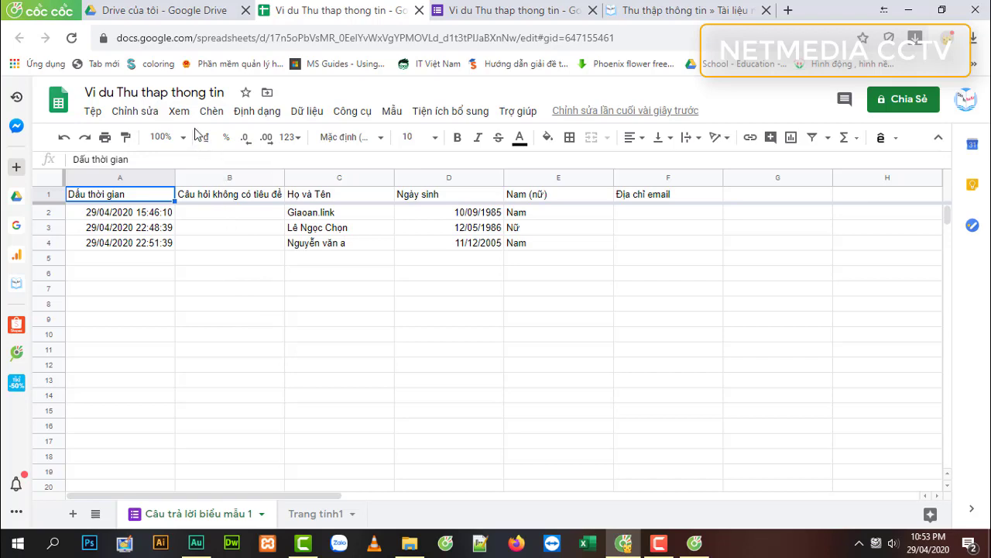
click(457, 12)
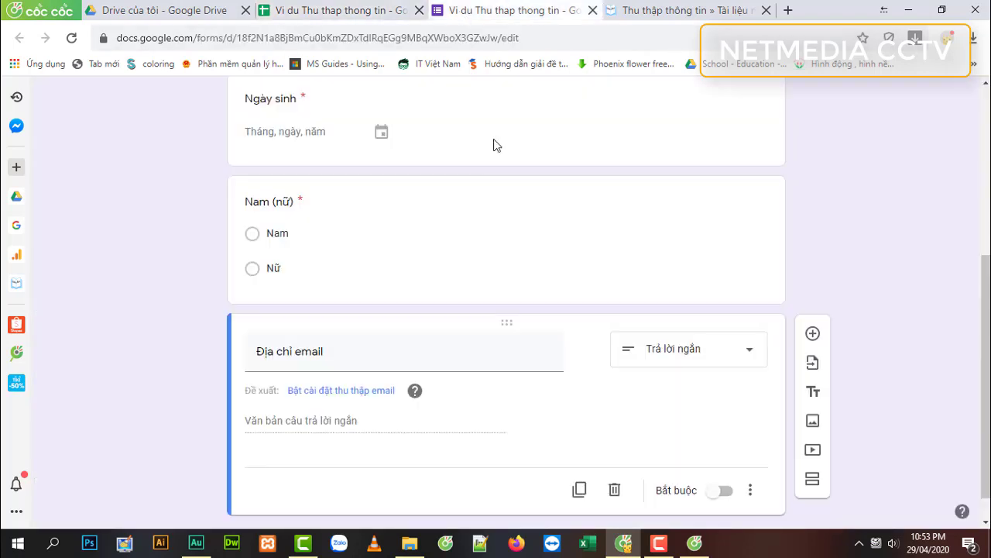
scroll(500, 248, up, 4)
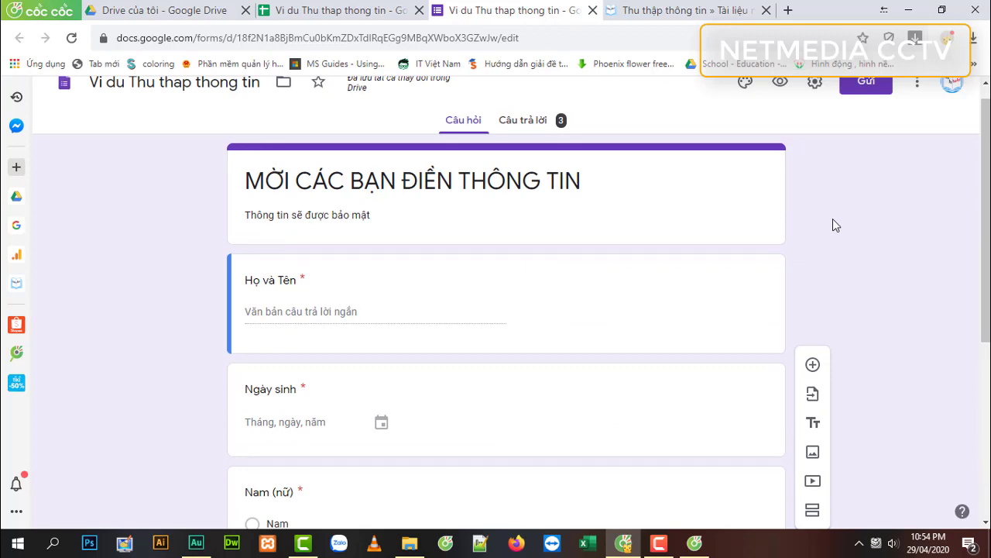
click(353, 10)
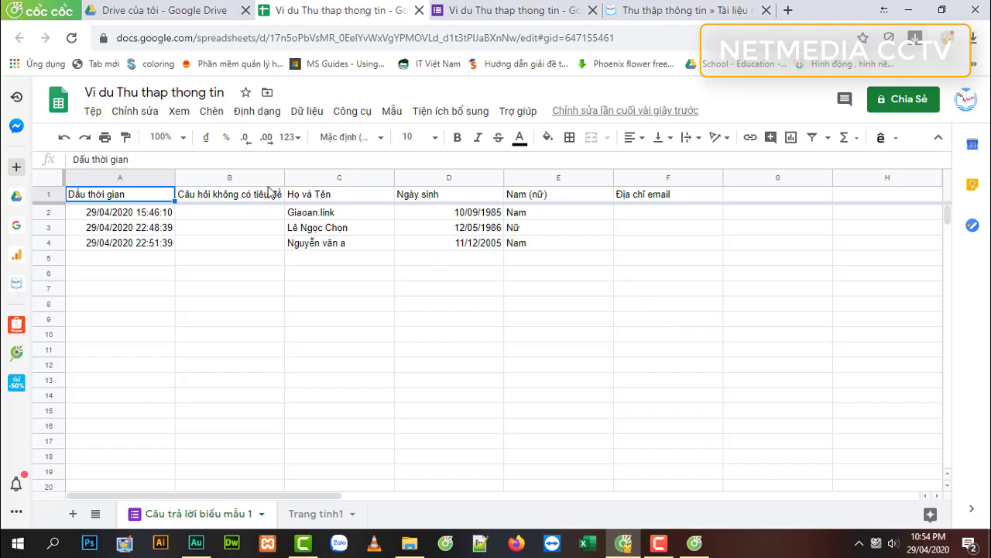
Step: Download the responses as a Microsoft Excel (.xlsx) file and set this file type to always open
click(93, 111)
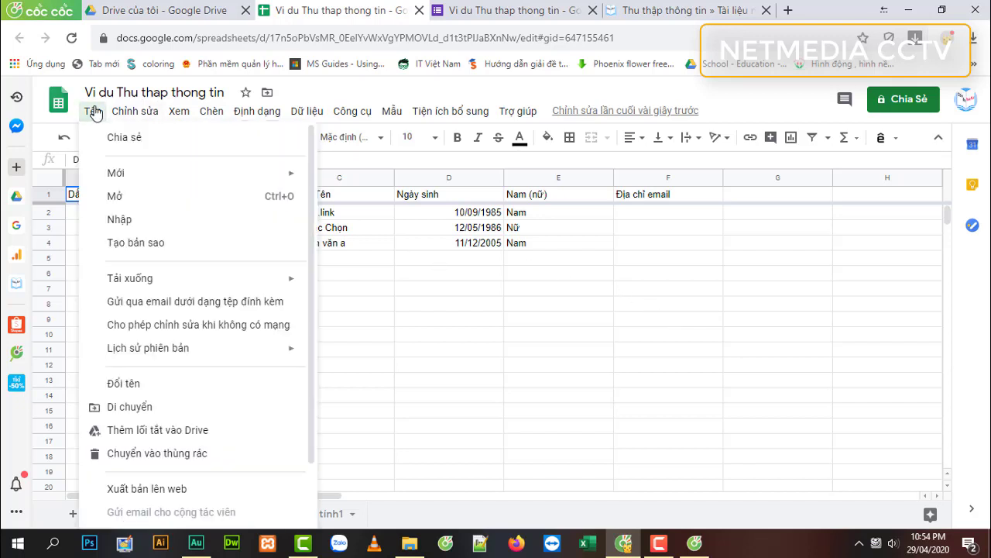
mouse_move(160, 280)
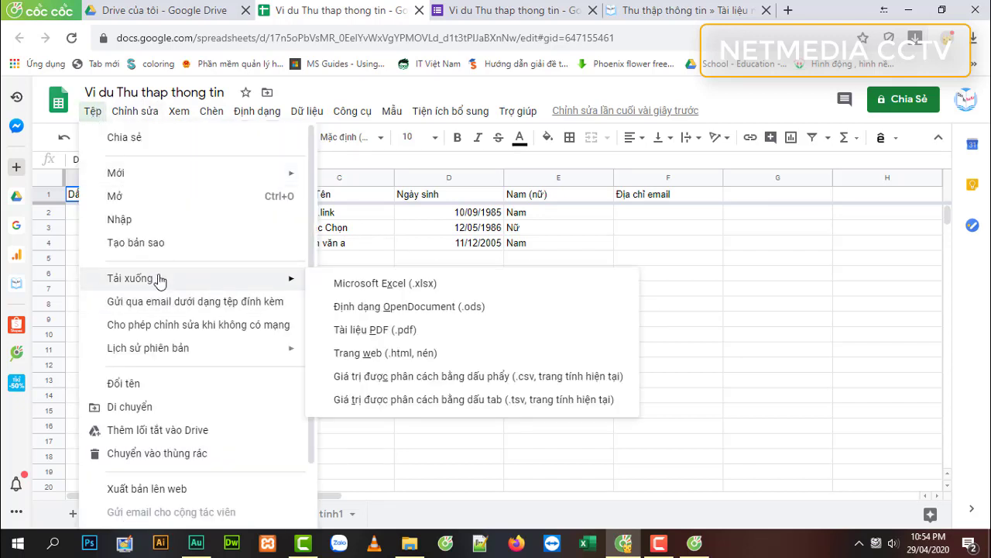
mouse_move(261, 284)
click(390, 286)
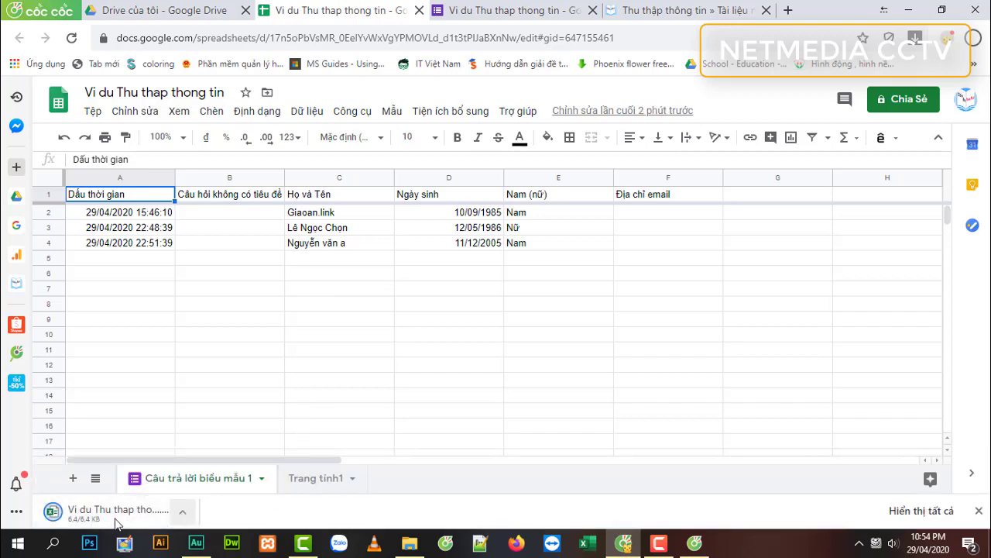
click(182, 512)
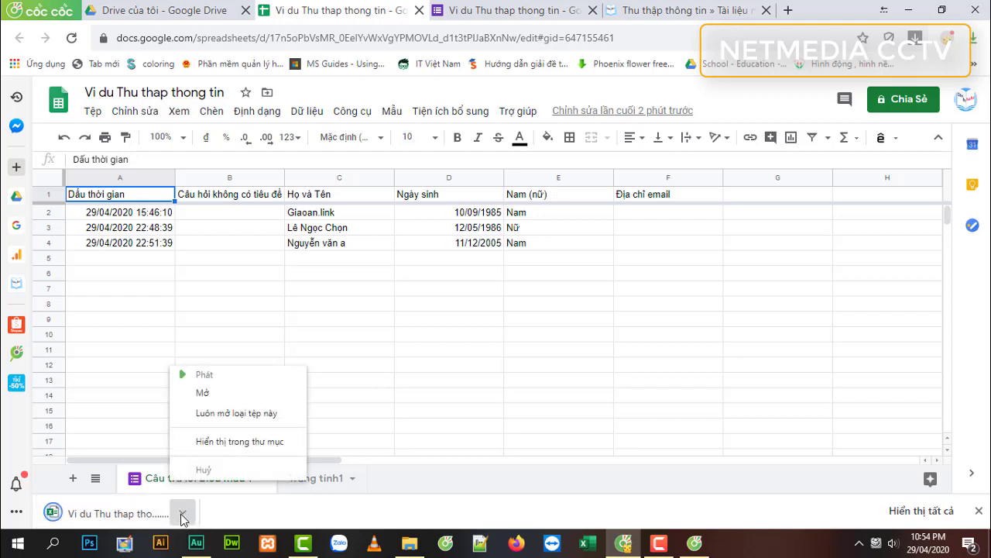
click(213, 412)
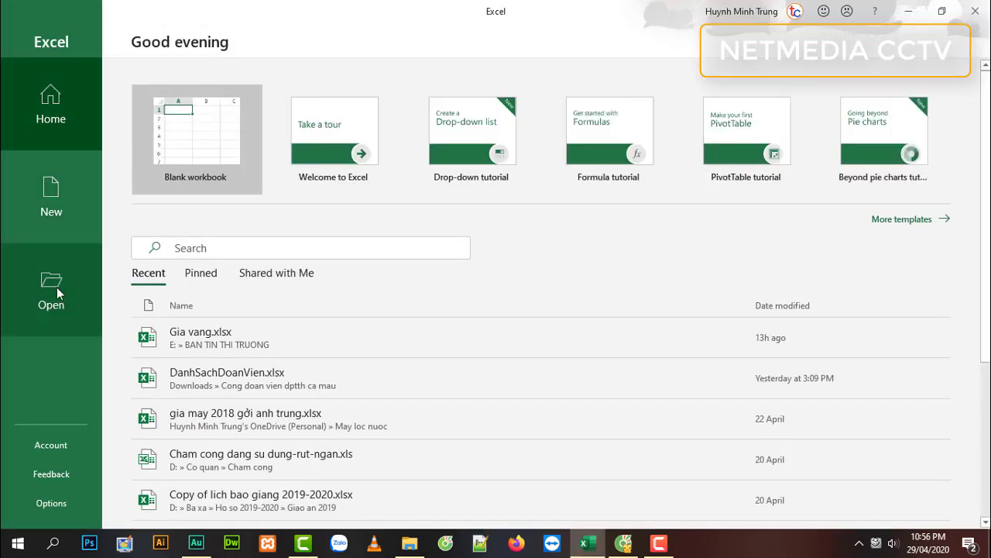
Step: Open Vi du Thu thap thong tin.xlsx from Downloads in Excel and enable editing
click(78, 314)
click(256, 336)
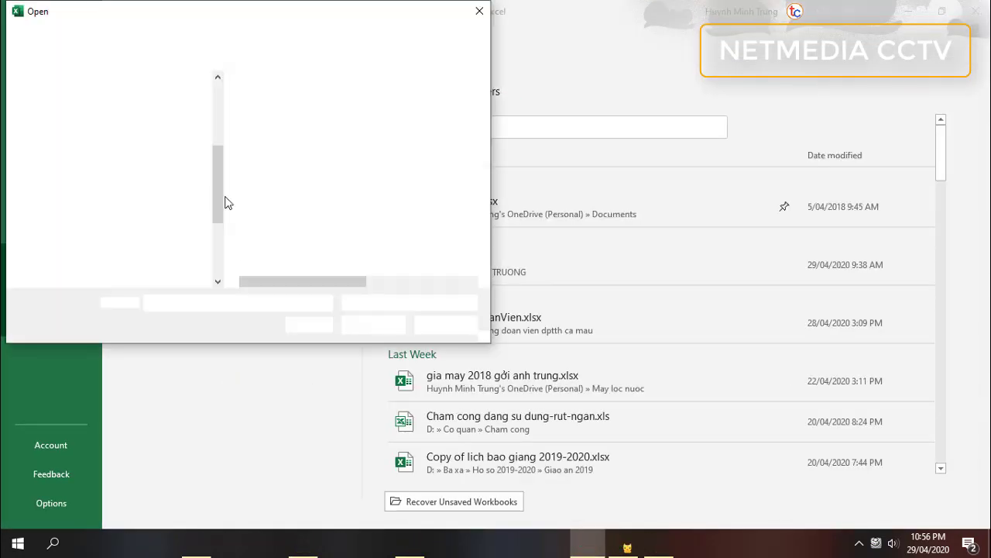
scroll(219, 199, up, 3)
click(66, 131)
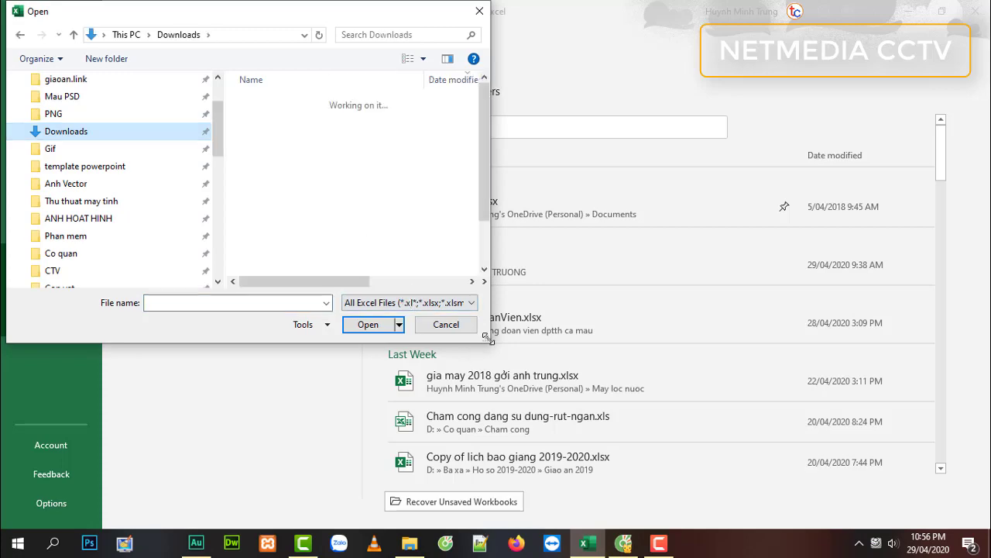
key(Escape)
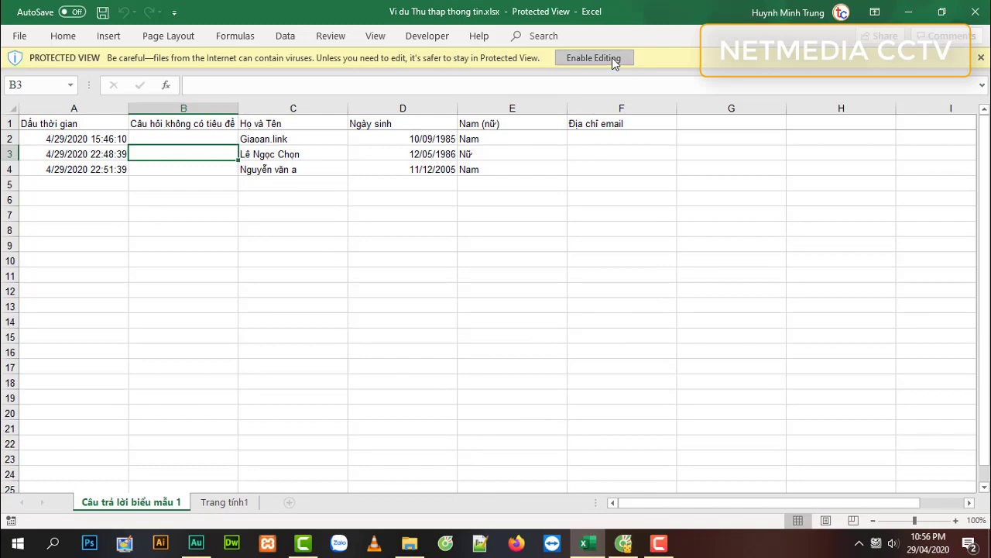
click(612, 60)
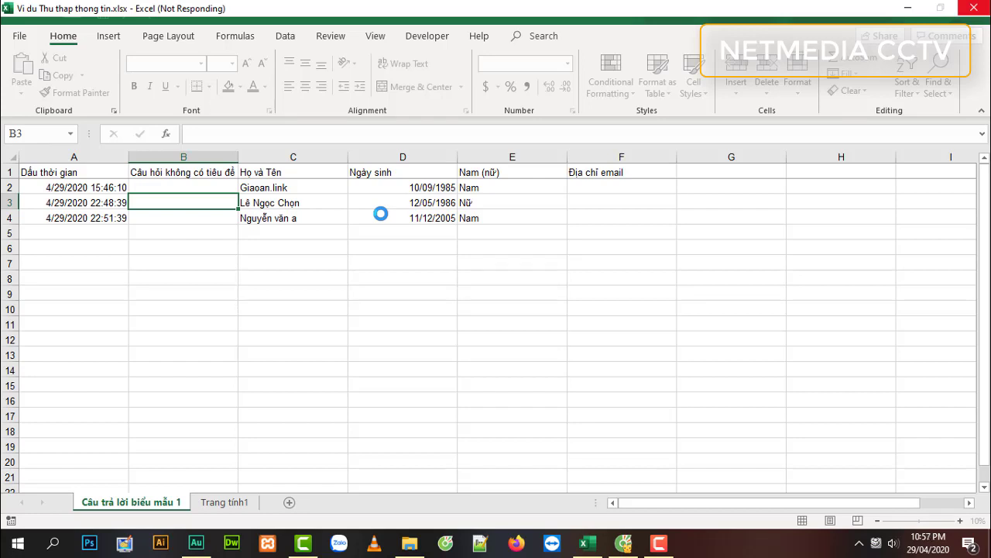
Step: Move through the response cells to the second response's gender answer
key(Up)
key(Right)
key(Right)
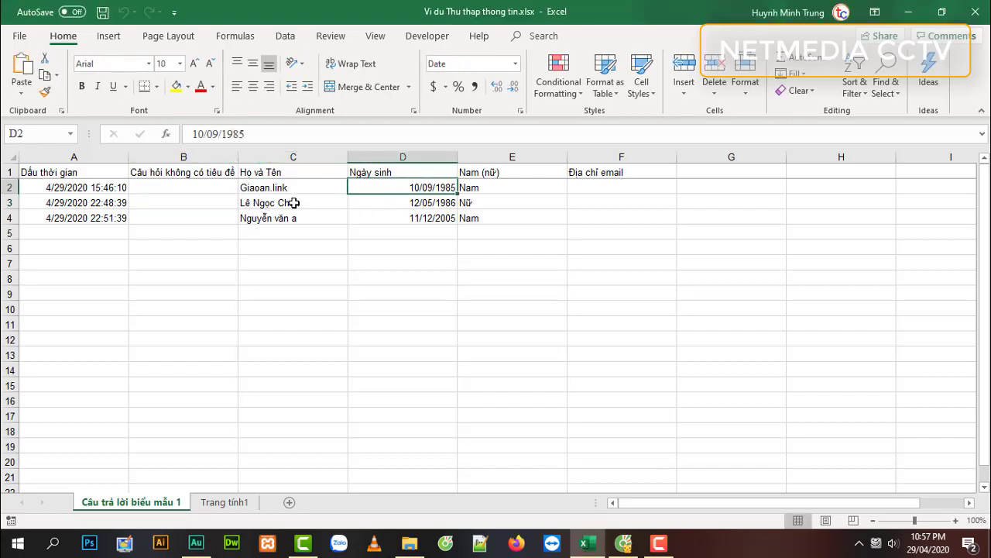
click(479, 203)
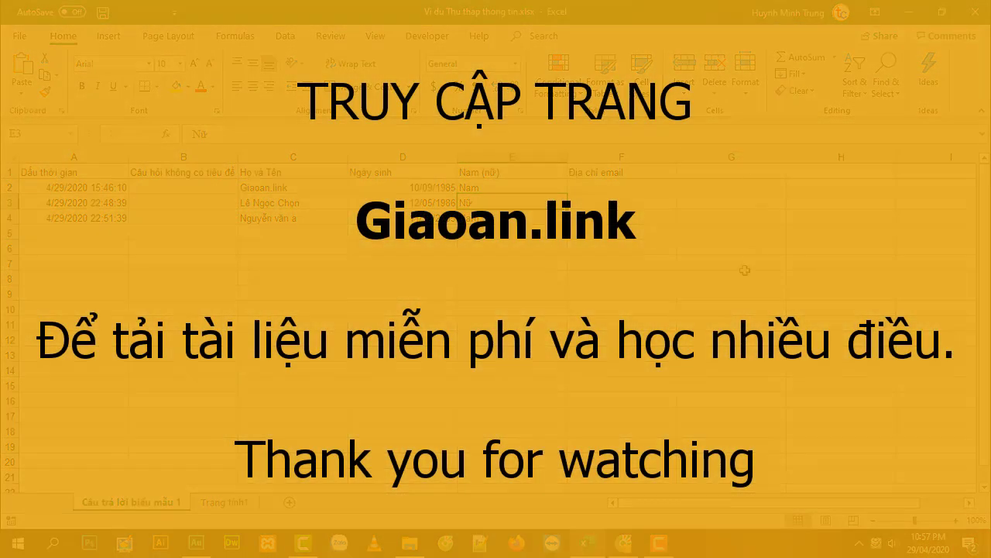